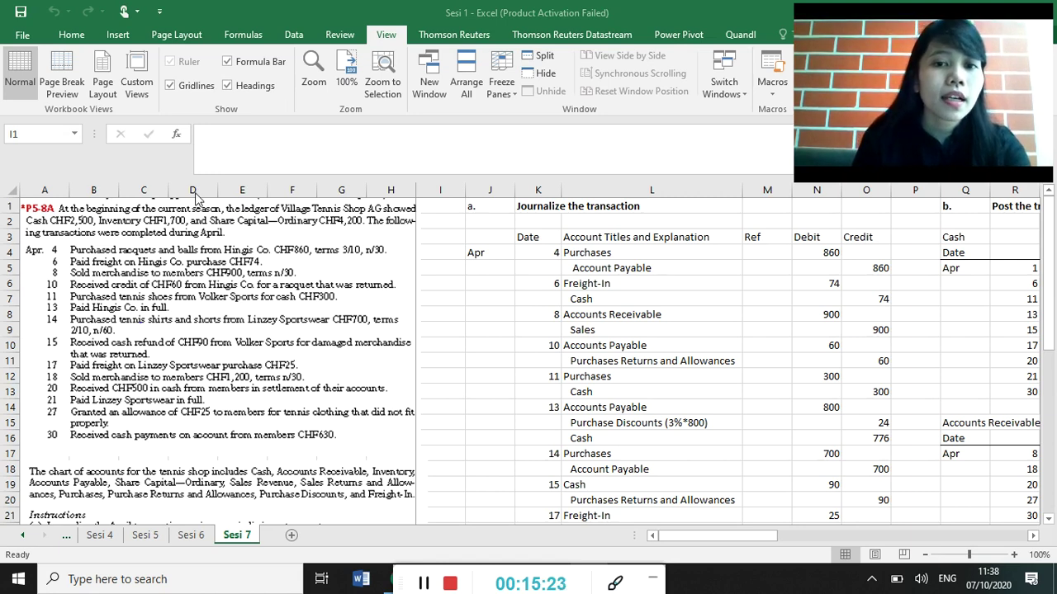
- Review the journal's column headings and the April 4 entry's date, account titles and credit amount
{"action": "left_click", "coordinate": [498, 236]}
{"action": "key", "text": "Right"}
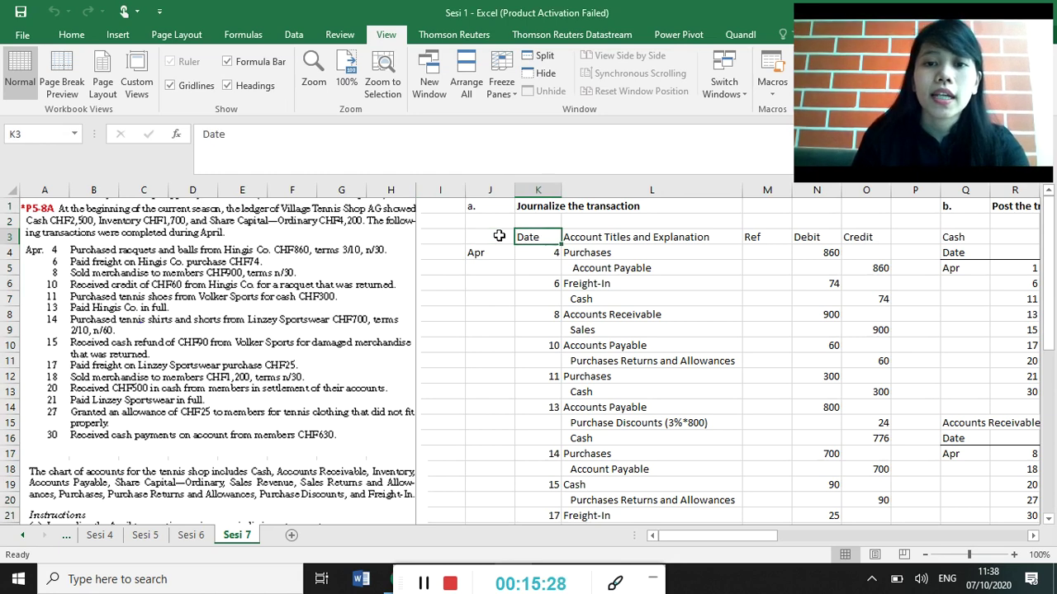
{"action": "key", "text": "Right"}
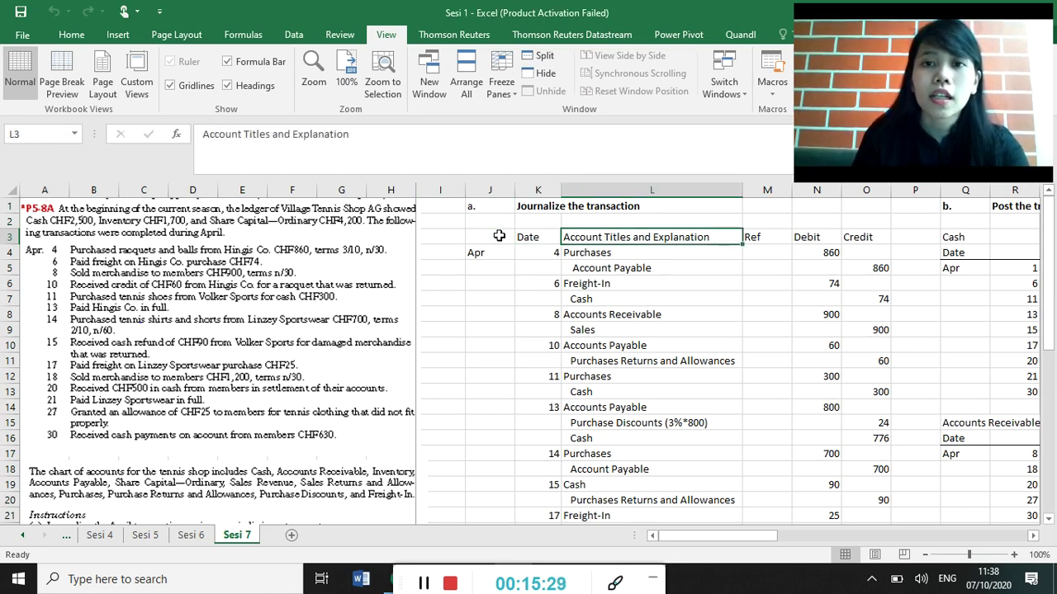
{"action": "key", "text": "Right"}
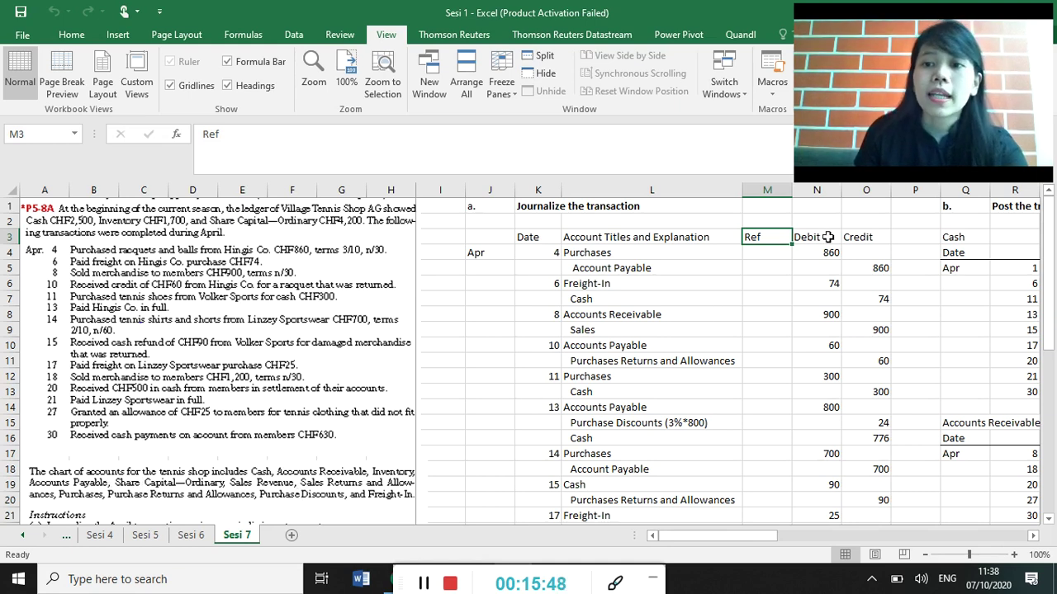
{"action": "left_click", "coordinate": [472, 298]}
{"action": "left_click", "coordinate": [481, 251]}
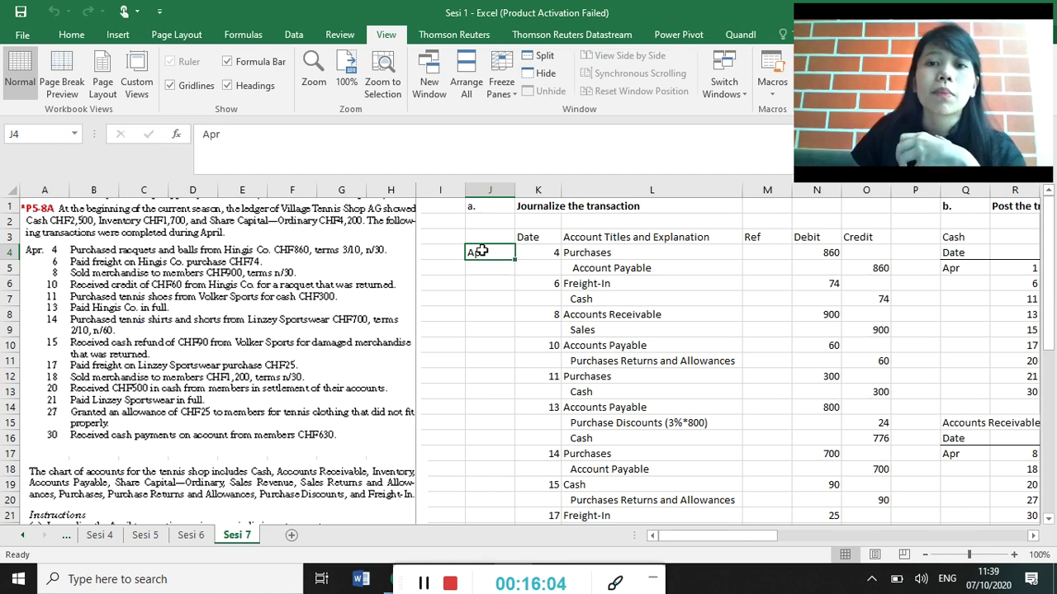
{"action": "left_click", "coordinate": [663, 251]}
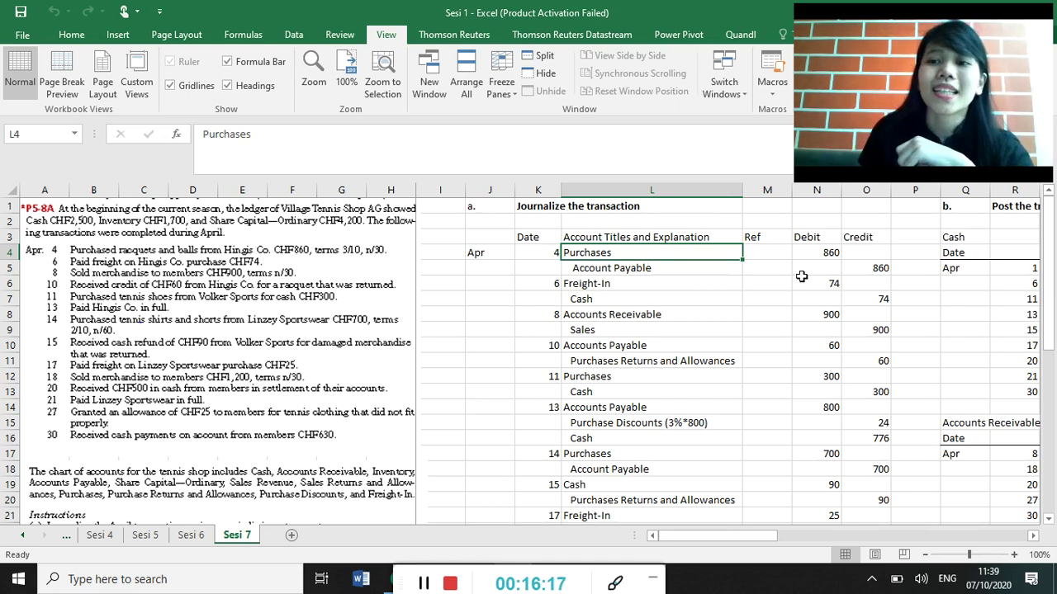
{"action": "left_click", "coordinate": [867, 266]}
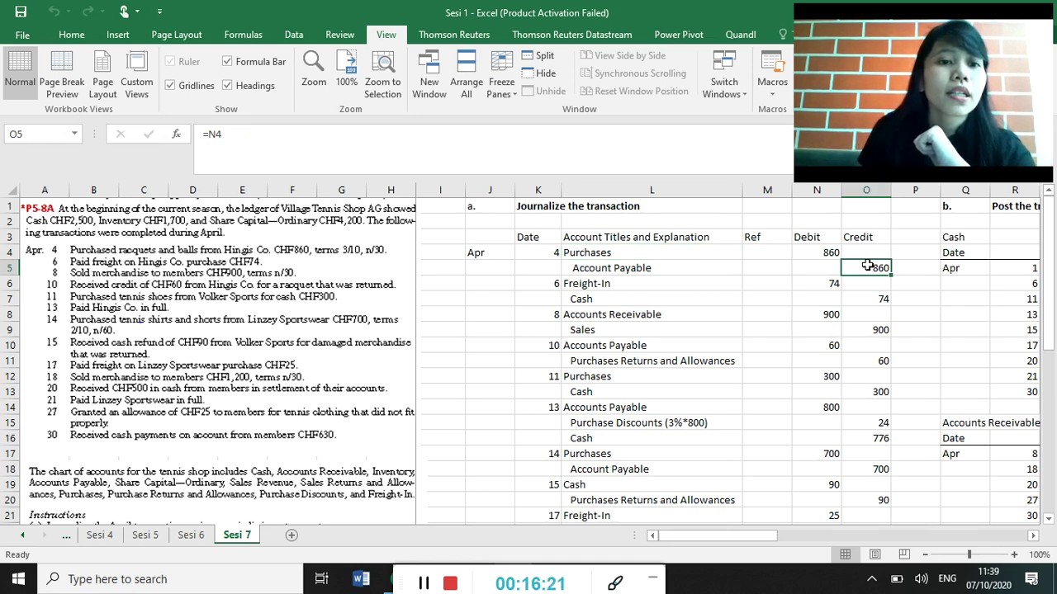
- Examine the accounts and the debit and credit amounts of the April 6 and April 8 journal entries
{"action": "left_click", "coordinate": [645, 284]}
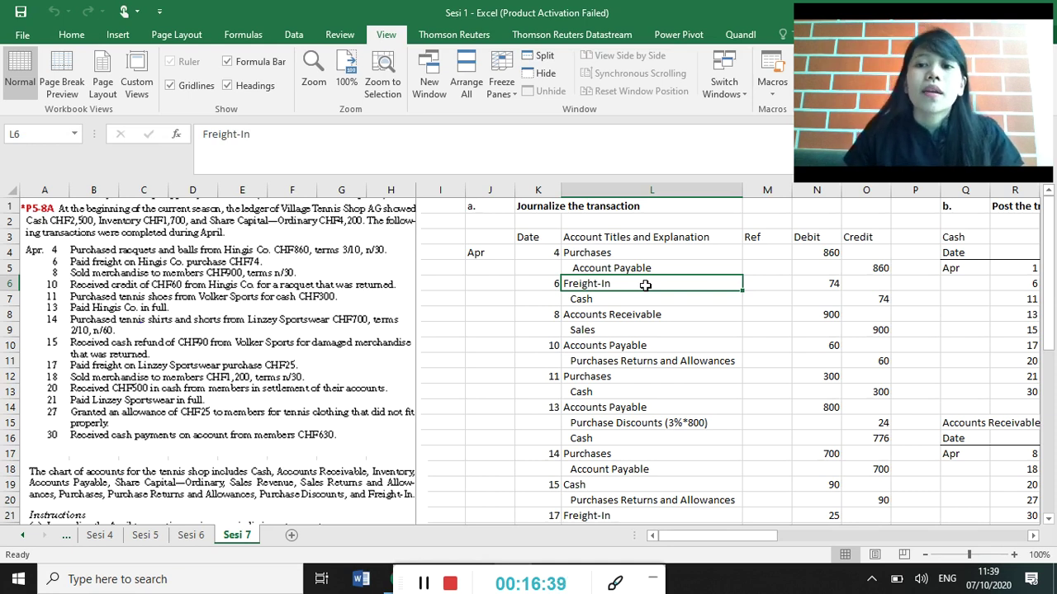
{"action": "left_click", "coordinate": [807, 283]}
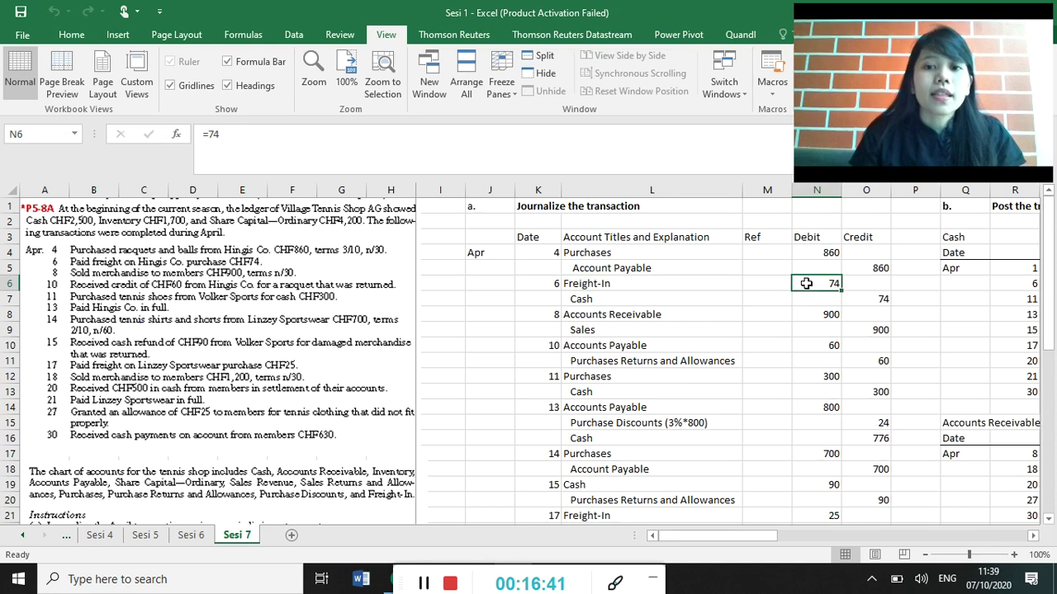
{"action": "left_click", "coordinate": [672, 300]}
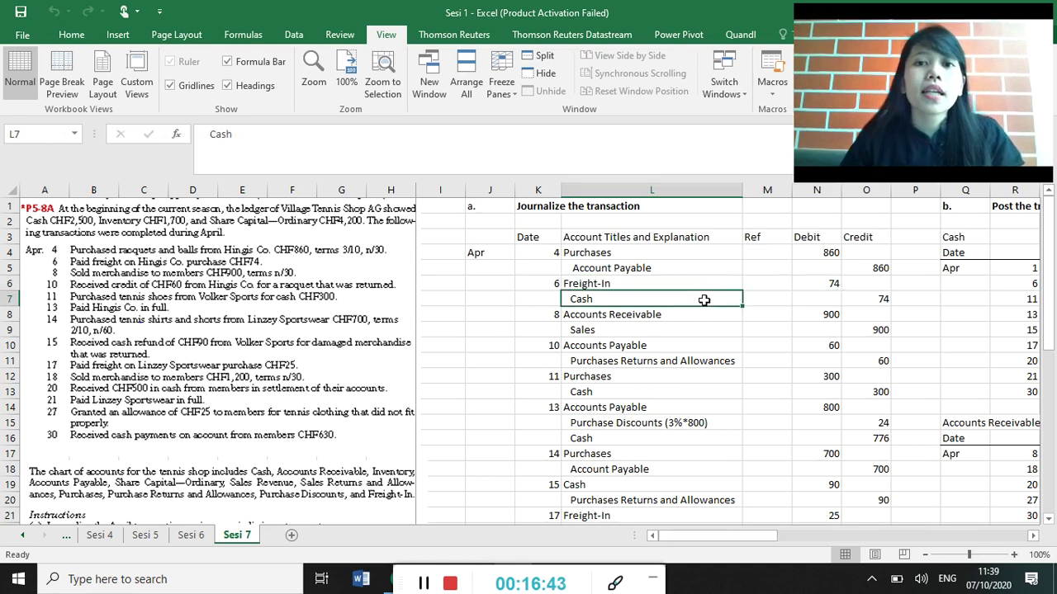
{"action": "left_click", "coordinate": [846, 297]}
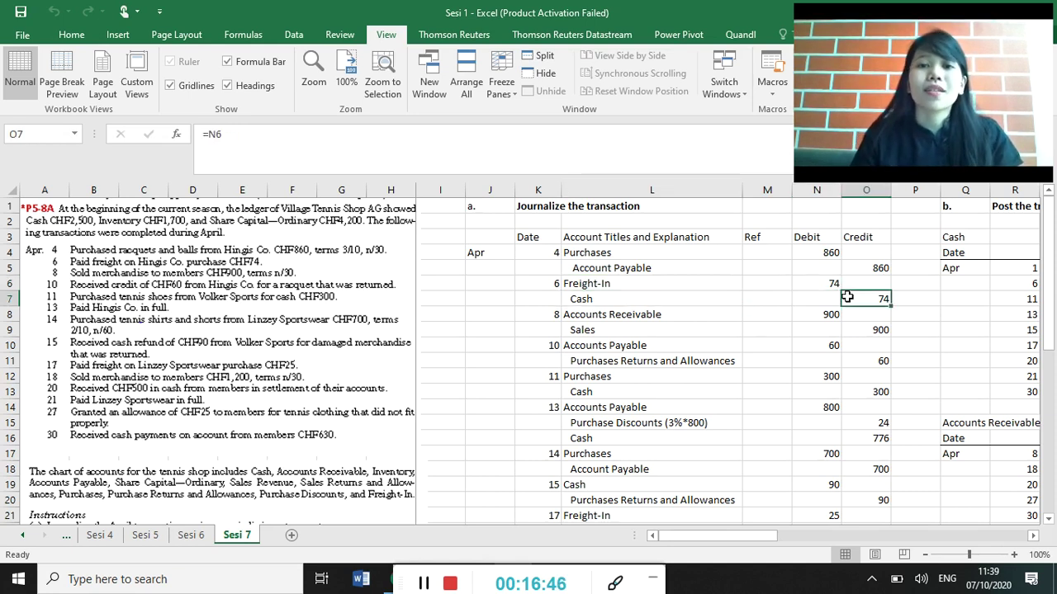
{"action": "left_click", "coordinate": [606, 315]}
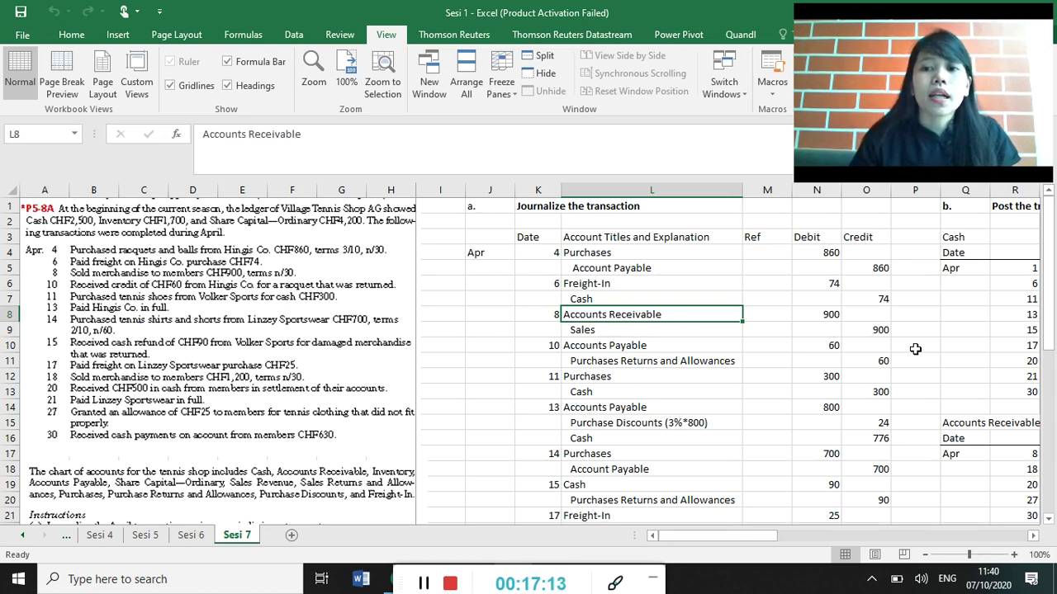
{"action": "left_click", "coordinate": [813, 314]}
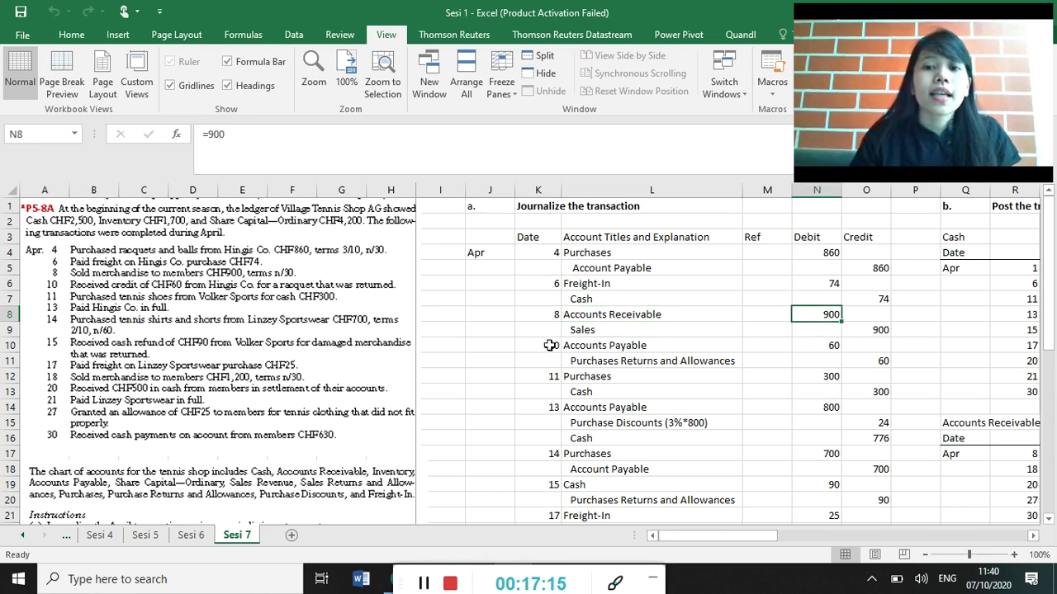
{"action": "left_click", "coordinate": [606, 330]}
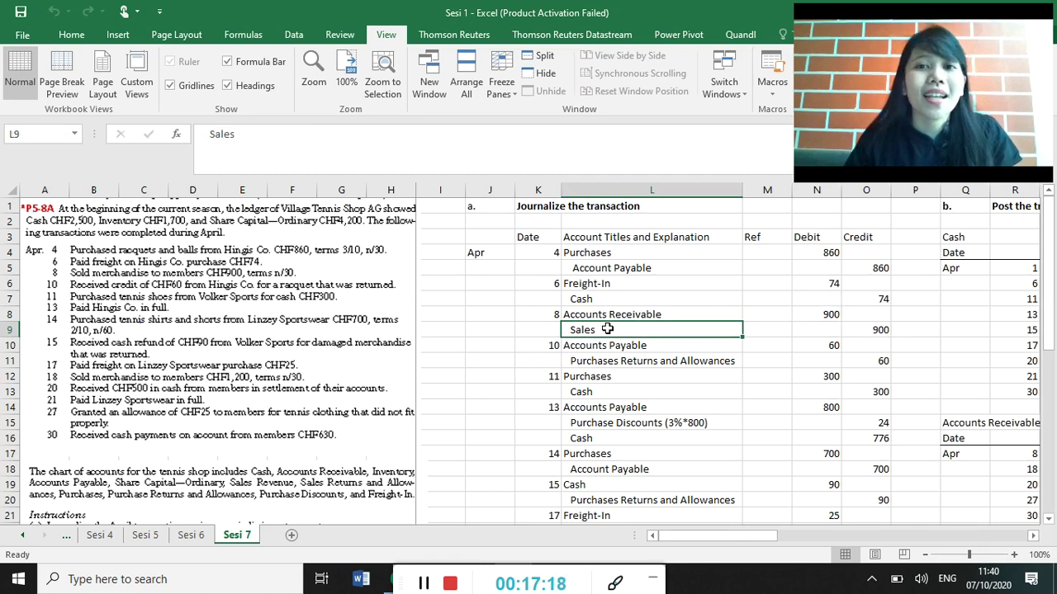
{"action": "left_click", "coordinate": [879, 329]}
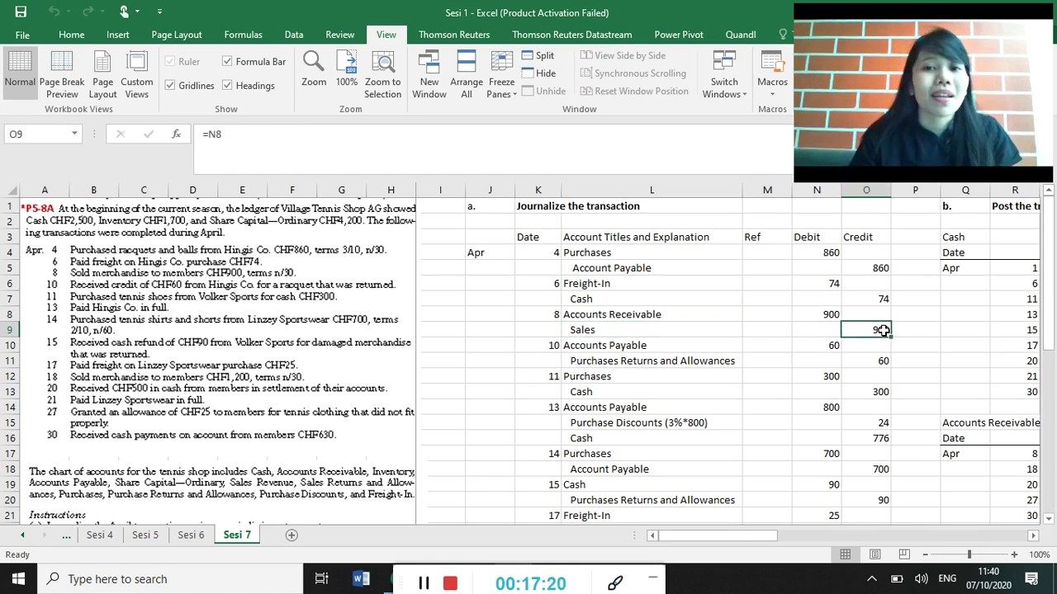
- Examine the April 10 purchase return entry and the accounts of the April 11 cash purchase entry
{"action": "left_click", "coordinate": [651, 356]}
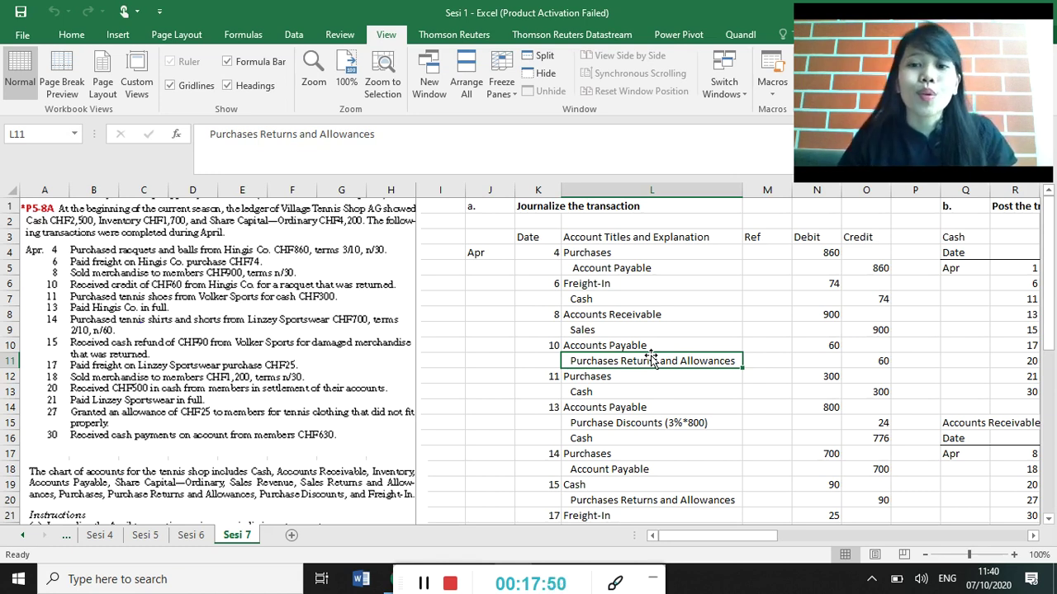
{"action": "left_click", "coordinate": [620, 346]}
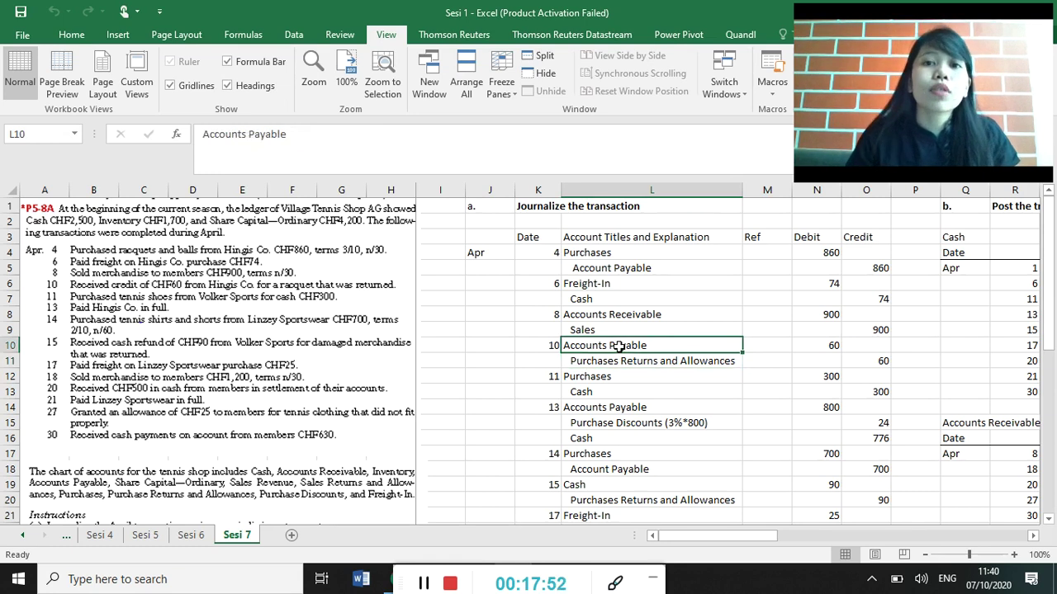
{"action": "left_click", "coordinate": [836, 345]}
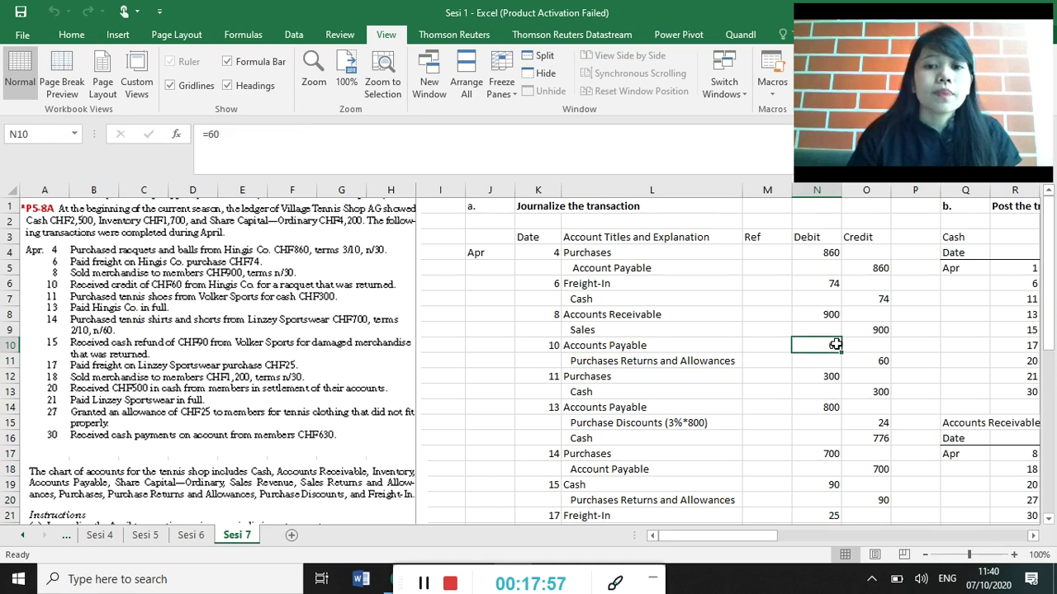
{"action": "left_click", "coordinate": [703, 374]}
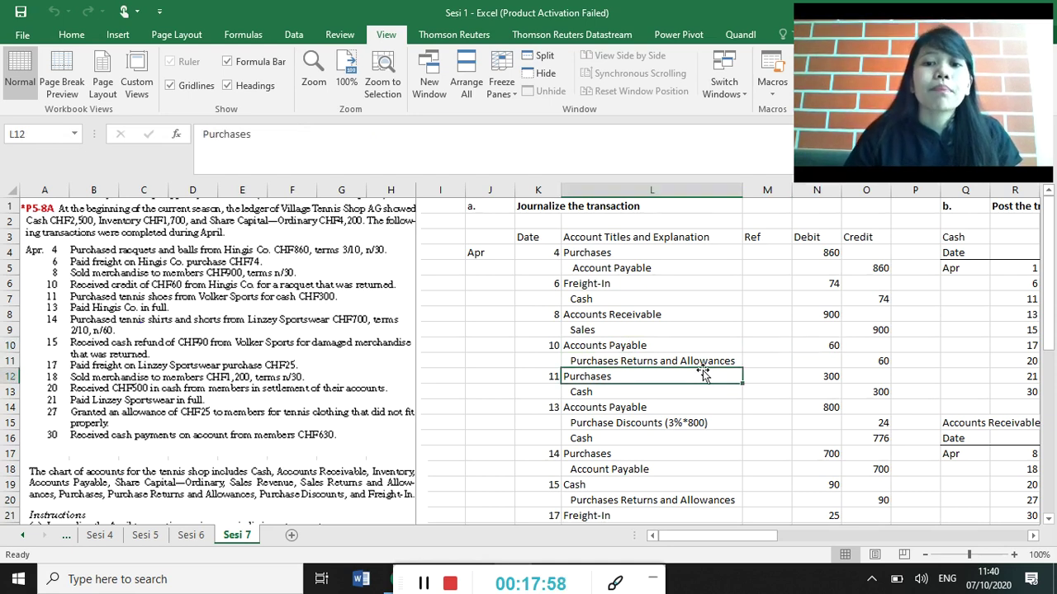
{"action": "left_click", "coordinate": [651, 358]}
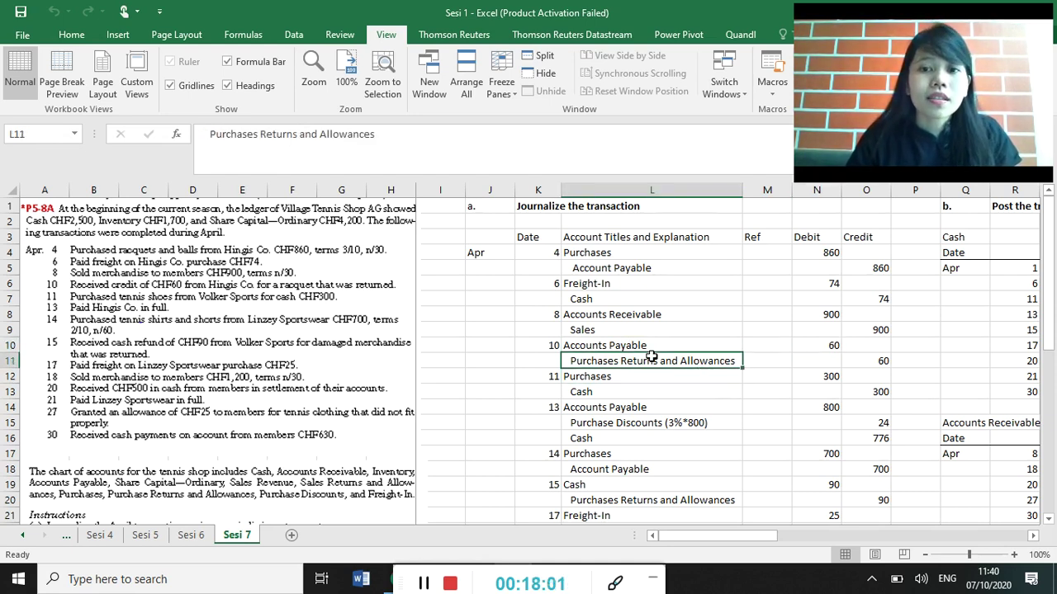
{"action": "left_click", "coordinate": [869, 362]}
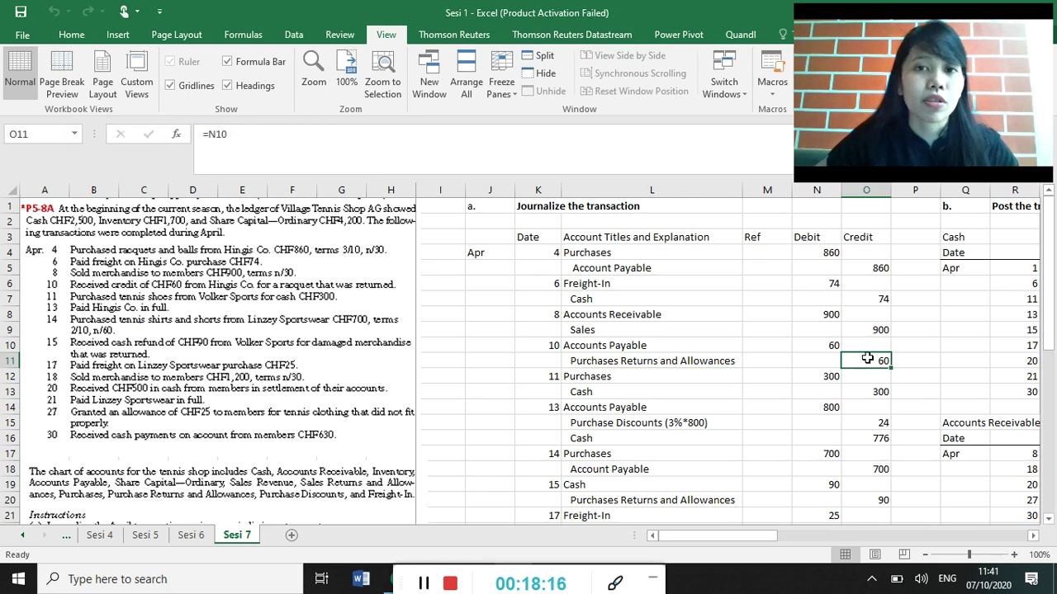
{"action": "left_click", "coordinate": [620, 393]}
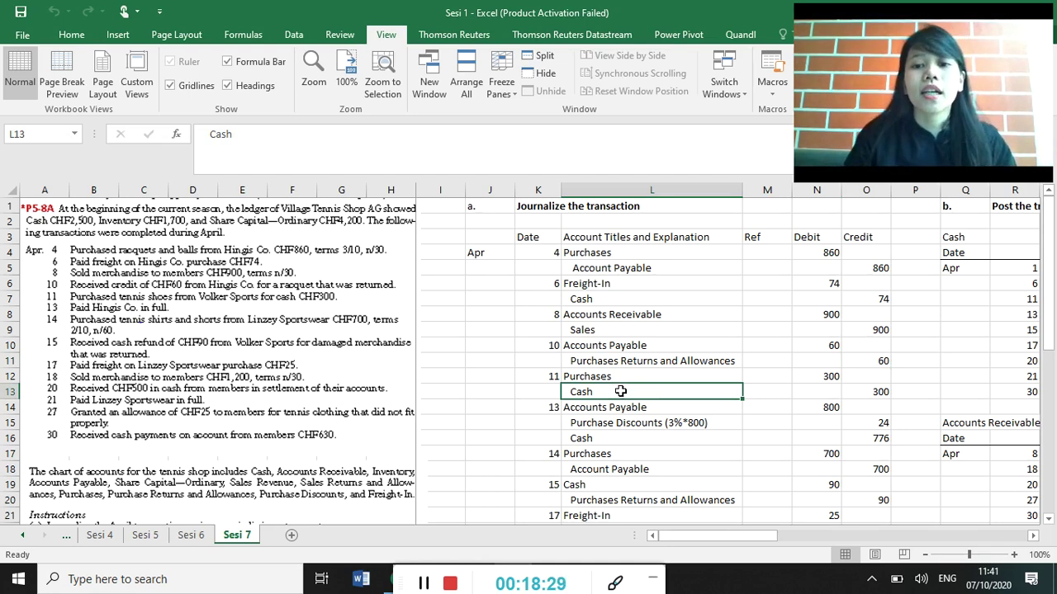
{"action": "left_click", "coordinate": [623, 376]}
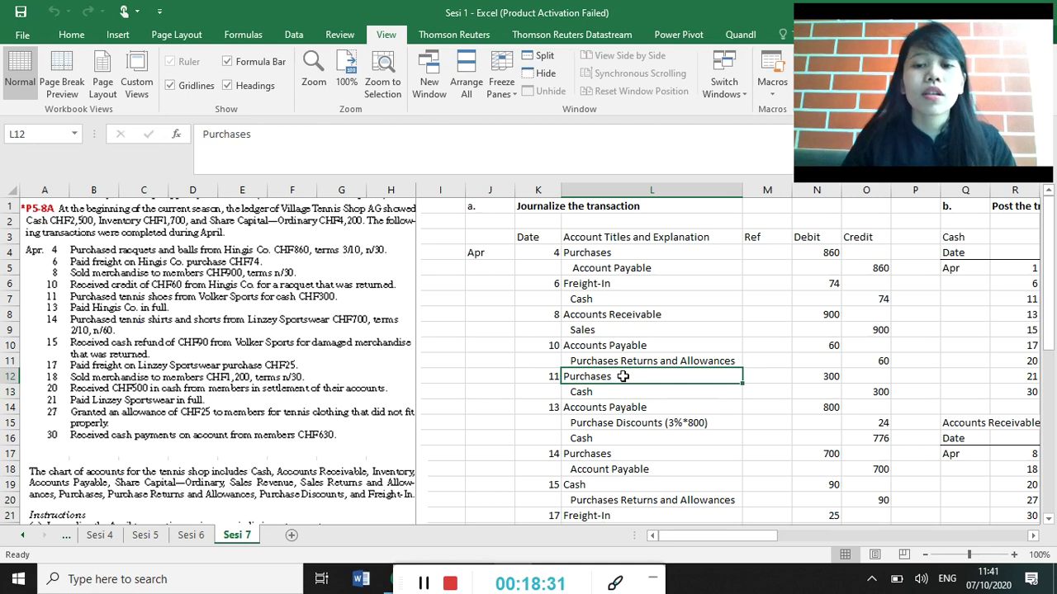
{"action": "left_click", "coordinate": [609, 388]}
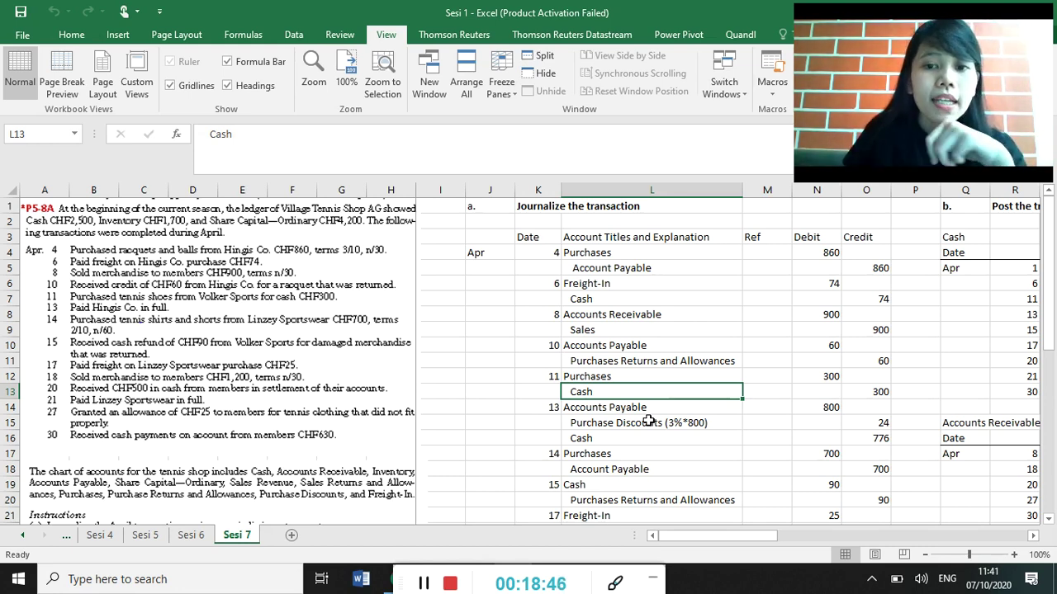
- Enter the note "tanggal 4" in cell J14, beside the April 13 journal entry
{"action": "left_click", "coordinate": [485, 402]}
{"action": "type", "text": "trans"}
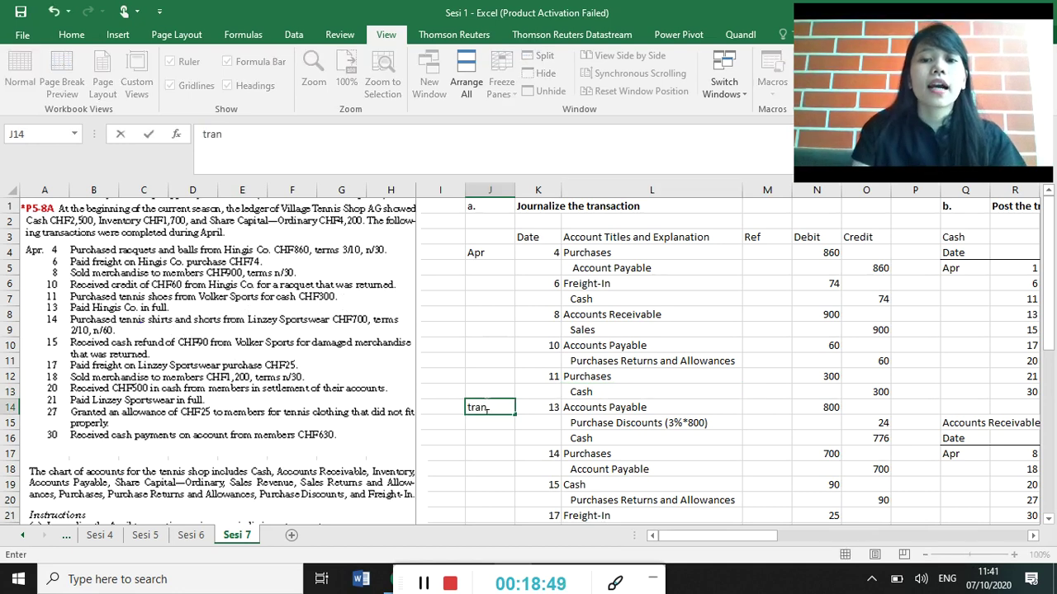
{"action": "key", "text": "BackSpace"}
{"action": "key", "text": "BackSpace"}
{"action": "key", "text": "BackSpace"}
{"action": "type", "text": "anggal 4"}
{"action": "key", "text": "Return"}
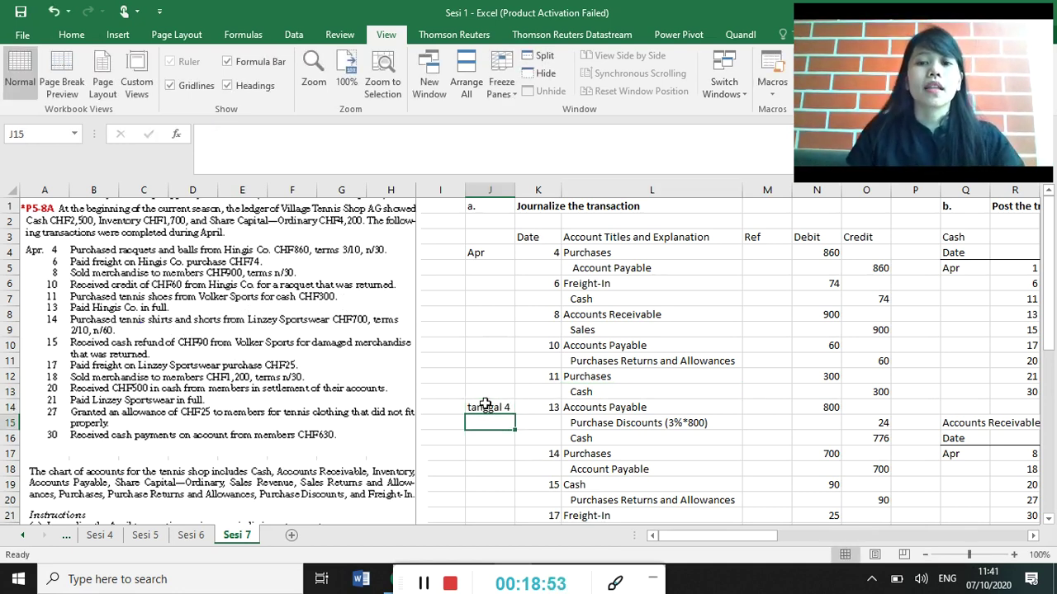
- Examine the April 13 payment entry against the April 4 purchase and April 10 return, including its payable, discount and cash formulas
{"action": "left_click", "coordinate": [586, 255]}
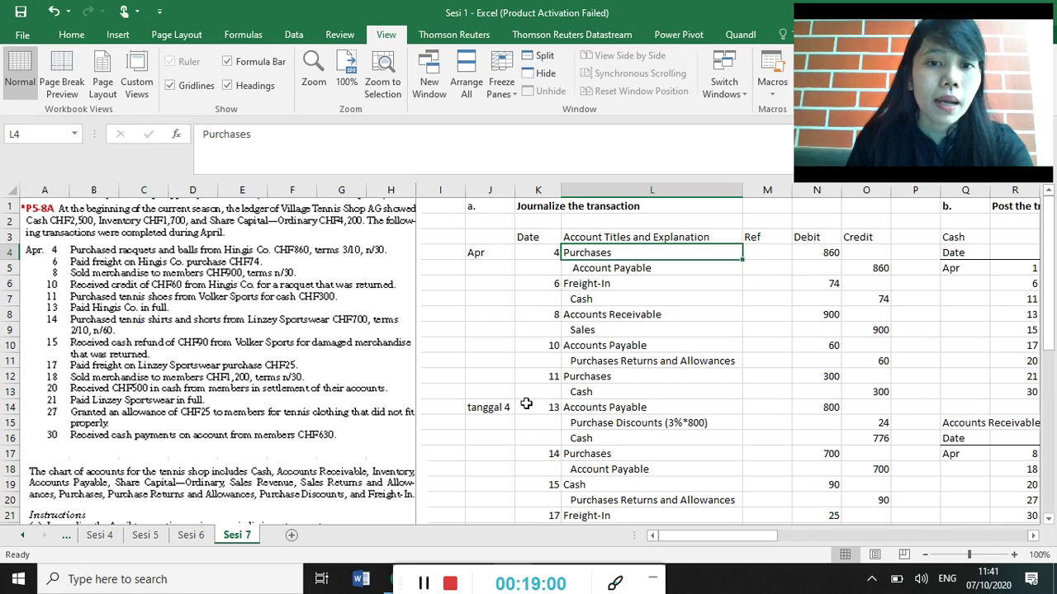
{"action": "left_click", "coordinate": [495, 407]}
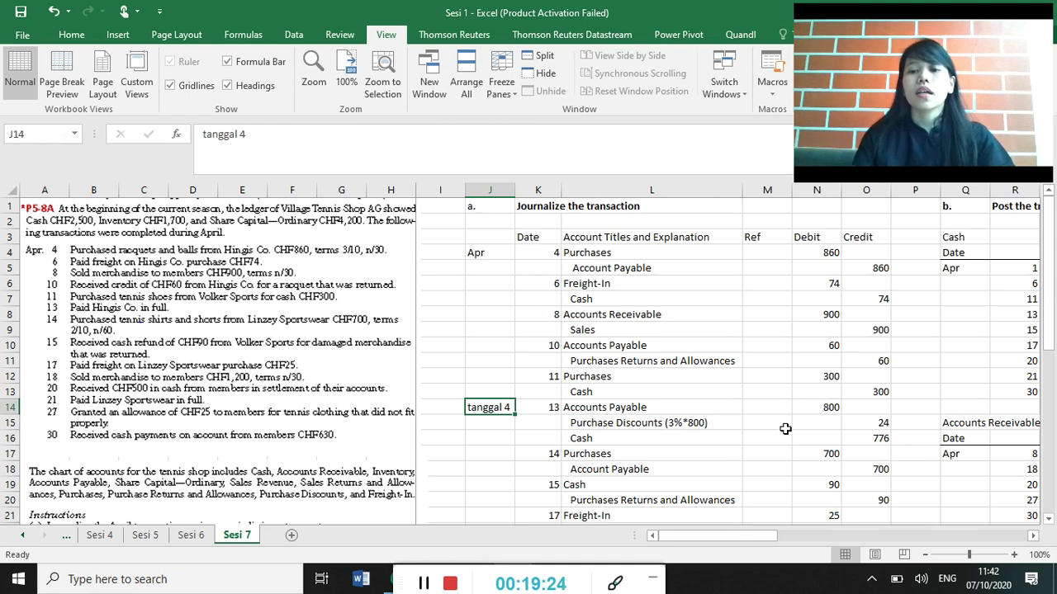
{"action": "left_click", "coordinate": [433, 577]}
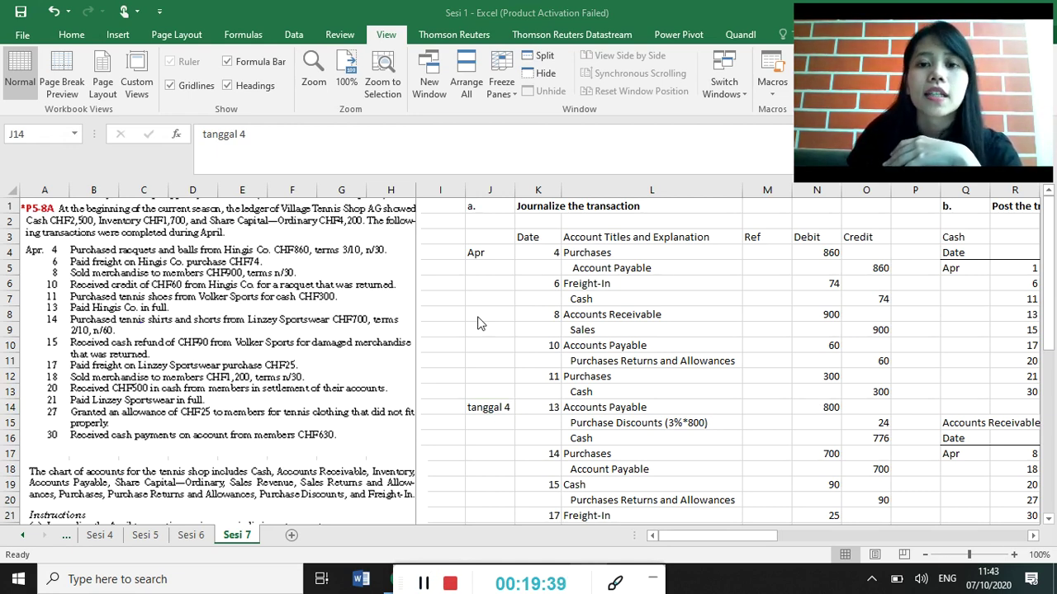
{"action": "left_click", "coordinate": [824, 342]}
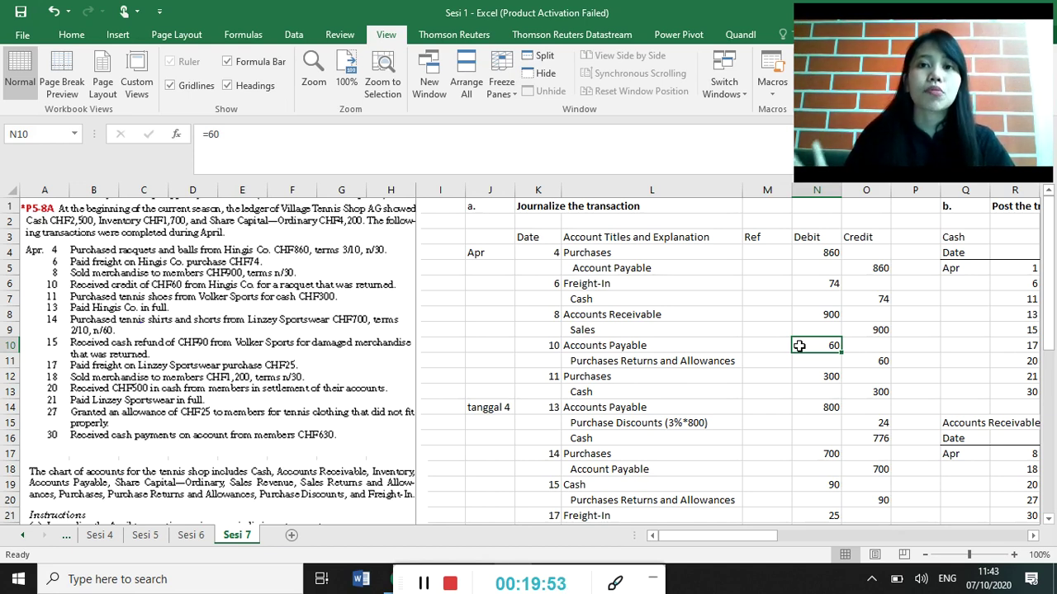
{"action": "left_click", "coordinate": [621, 409]}
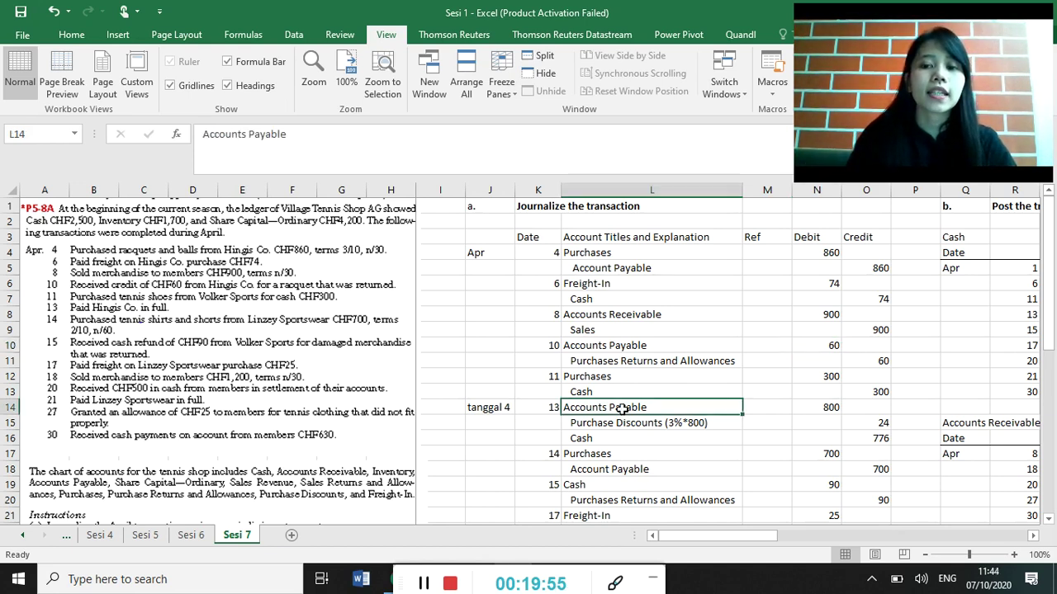
{"action": "left_click", "coordinate": [823, 410]}
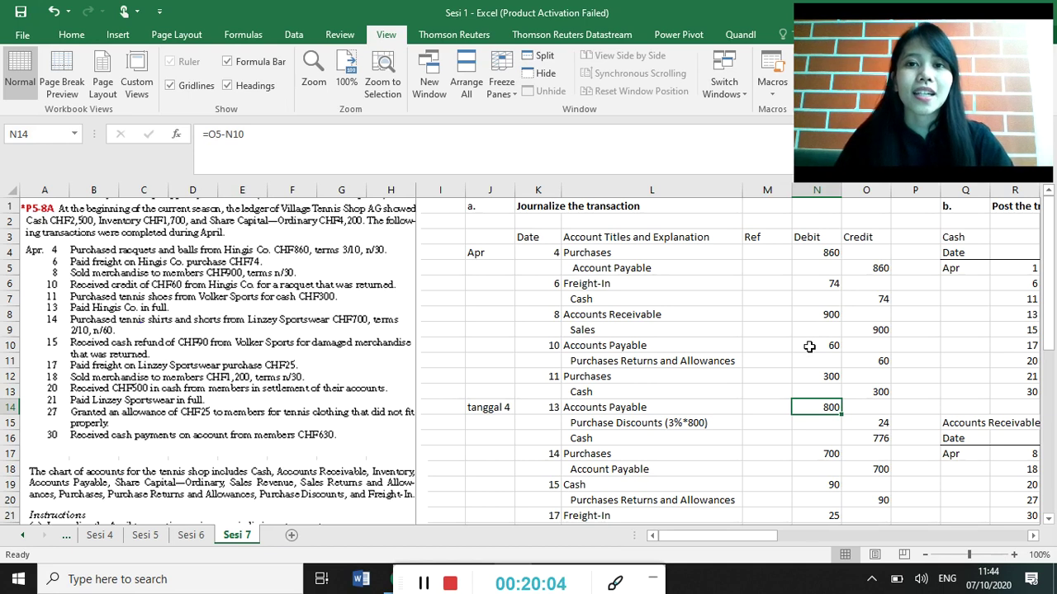
{"action": "left_click", "coordinate": [640, 422]}
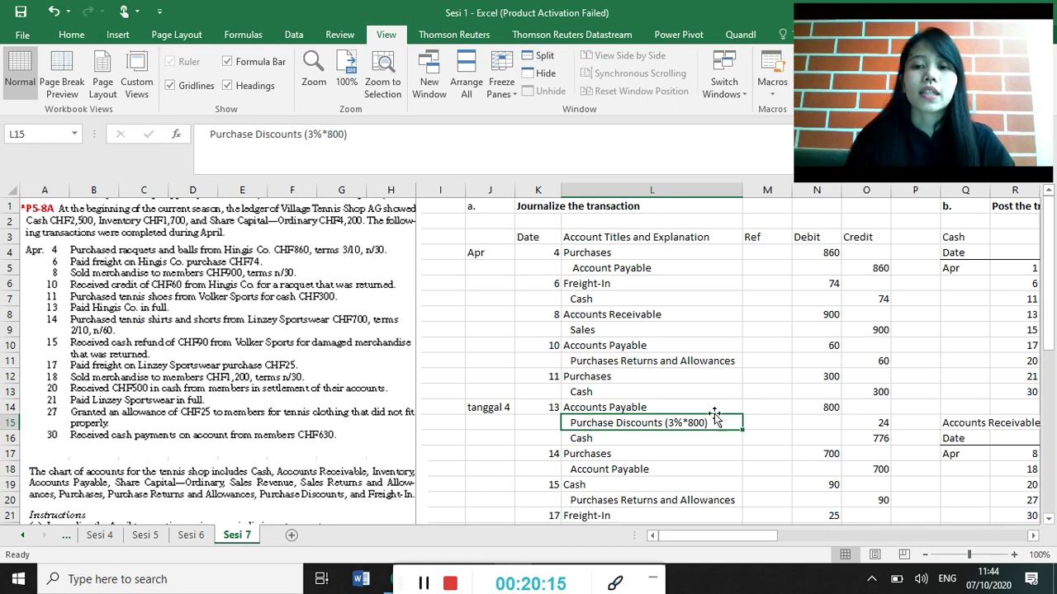
{"action": "left_click", "coordinate": [862, 426]}
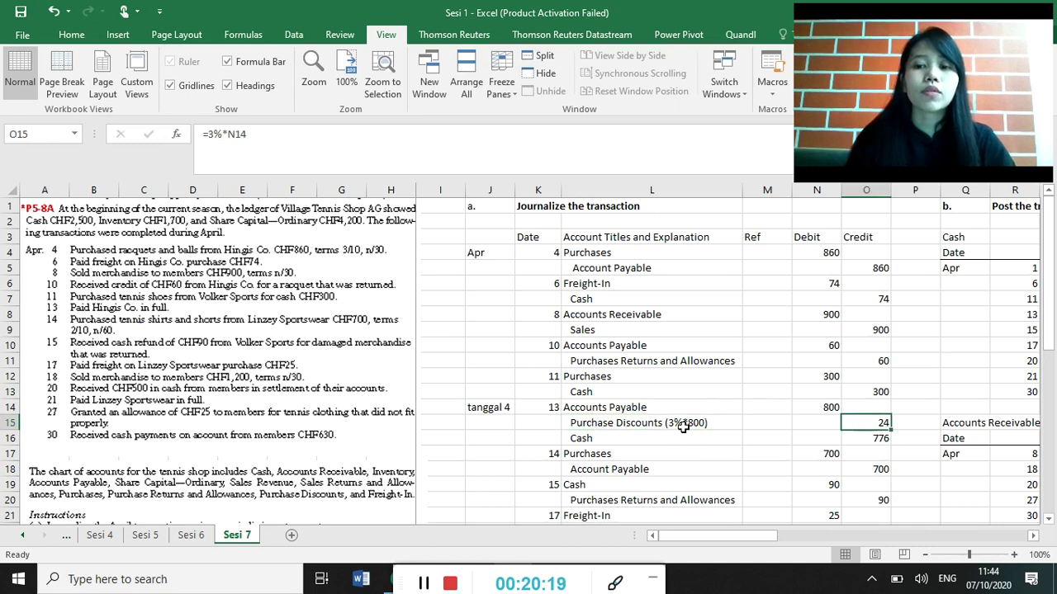
{"action": "left_click", "coordinate": [869, 439]}
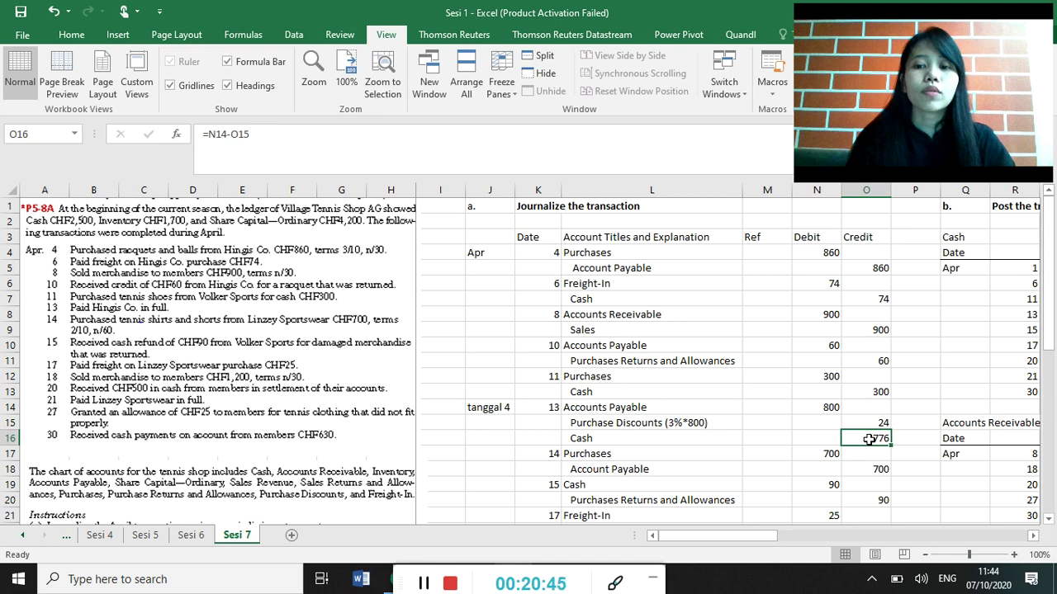
{"action": "left_click", "coordinate": [828, 455]}
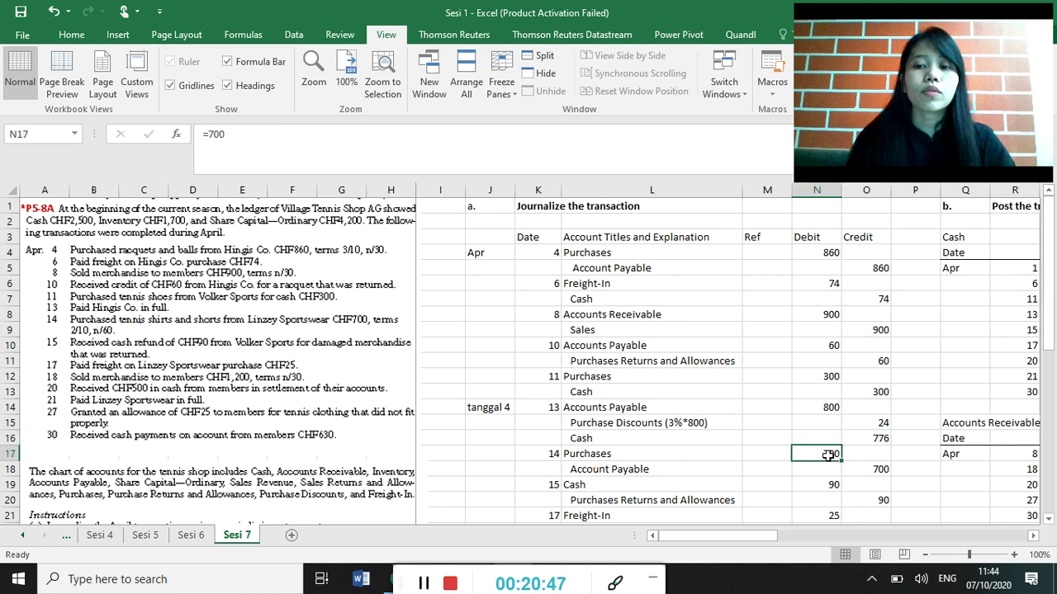
- Examine the credit side of the April 14 purchase entry and the accounts of the April 15 cash refund entry
{"action": "left_click", "coordinate": [878, 472]}
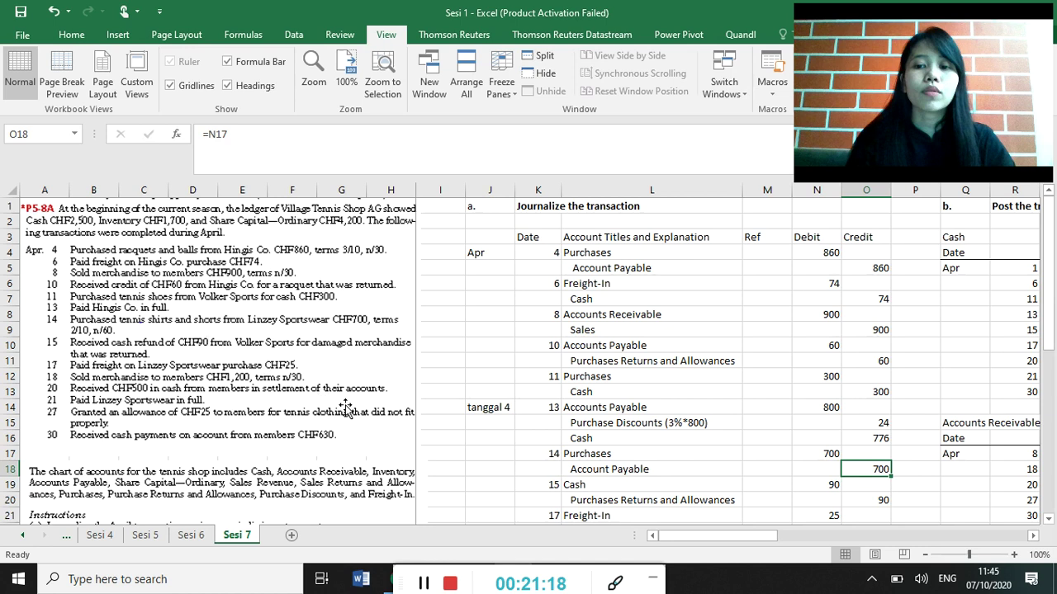
{"action": "left_click", "coordinate": [696, 482]}
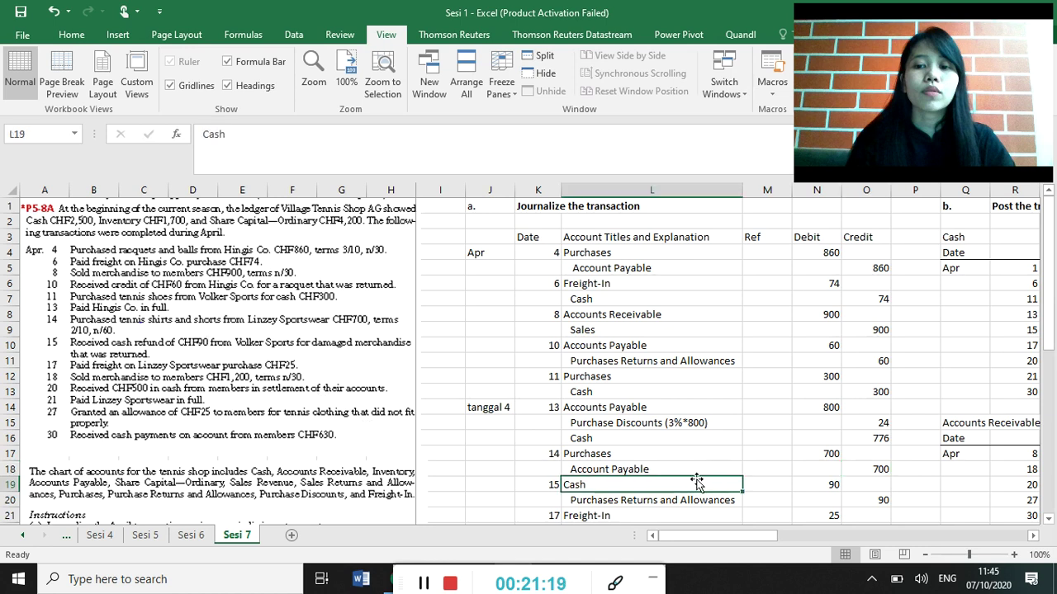
{"action": "left_click", "coordinate": [828, 486]}
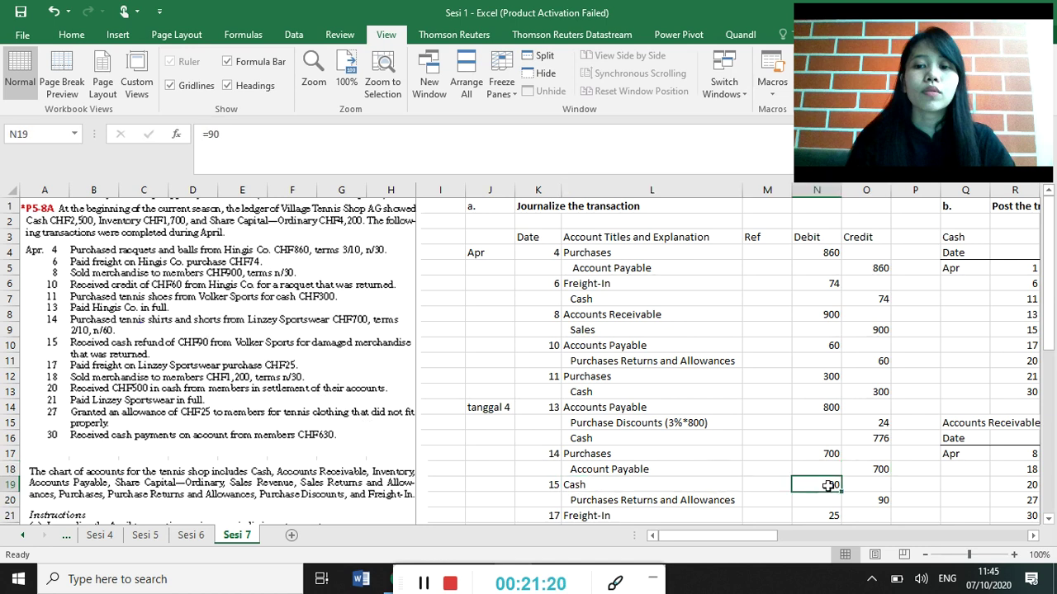
{"action": "left_click", "coordinate": [725, 500]}
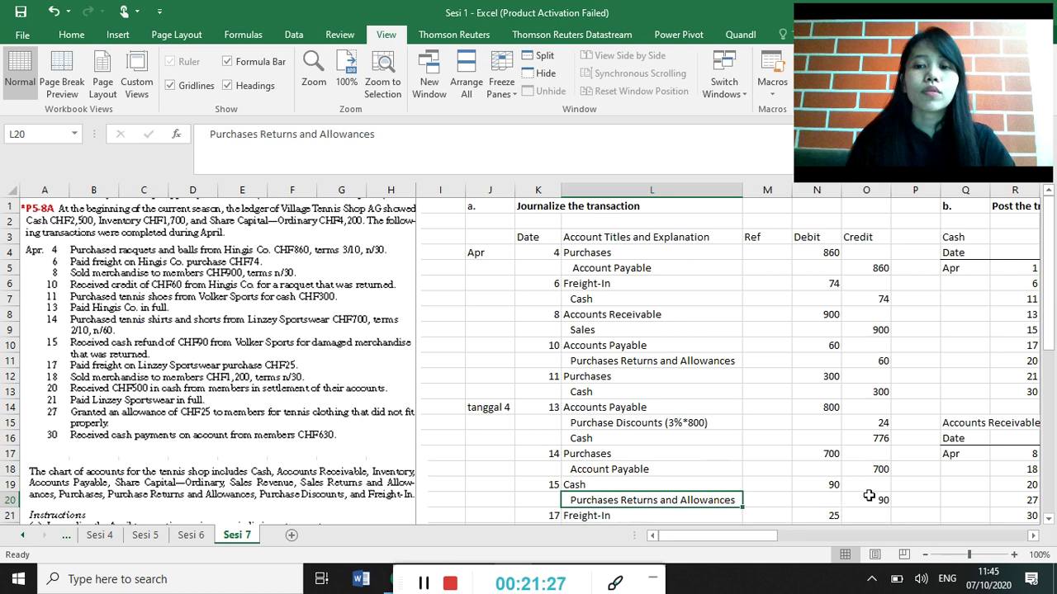
- Examine the accounts of the April 17 freight payment entry and the April 18 credit sale entry
{"action": "left_click", "coordinate": [705, 512]}
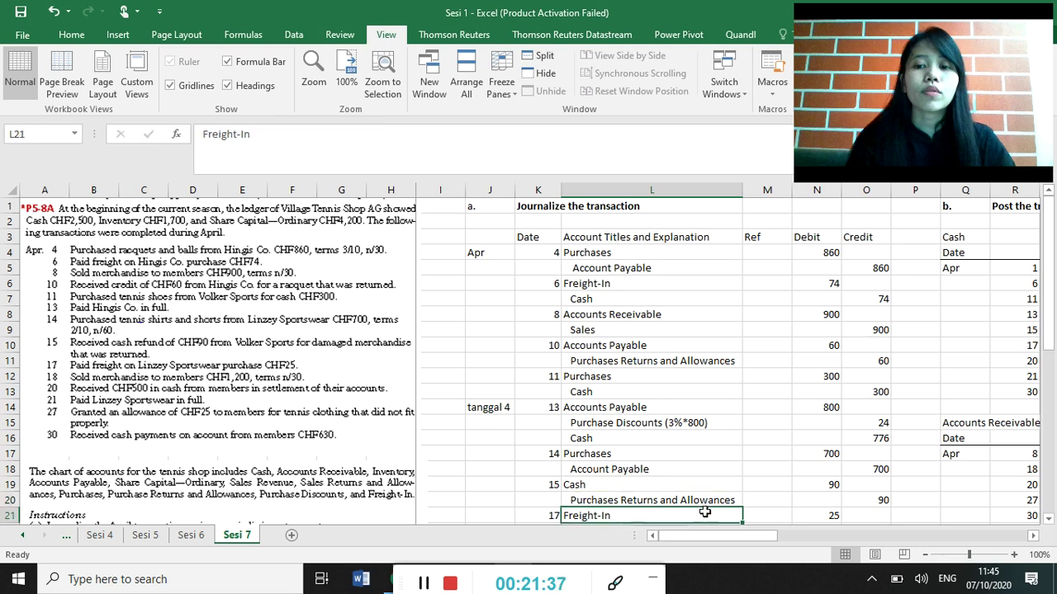
{"action": "key", "text": "Down"}
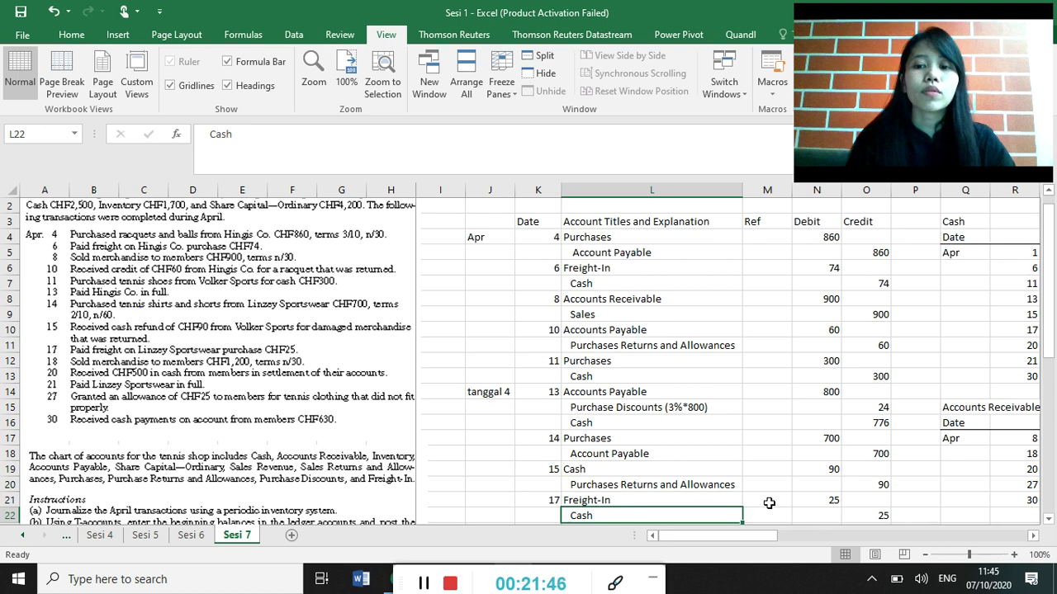
{"action": "key", "text": "Down"}
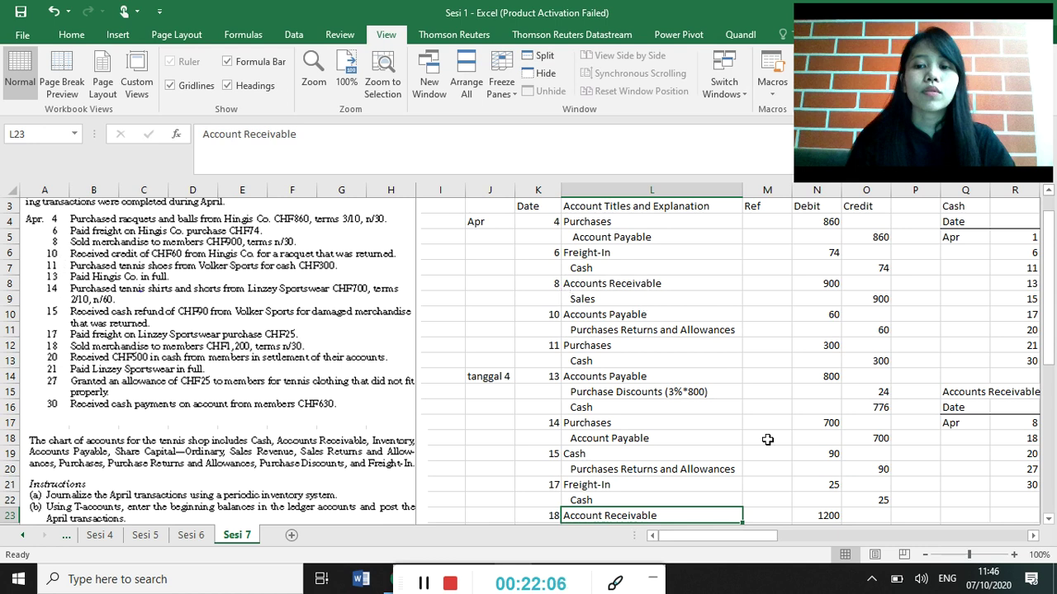
{"action": "key", "text": "Down"}
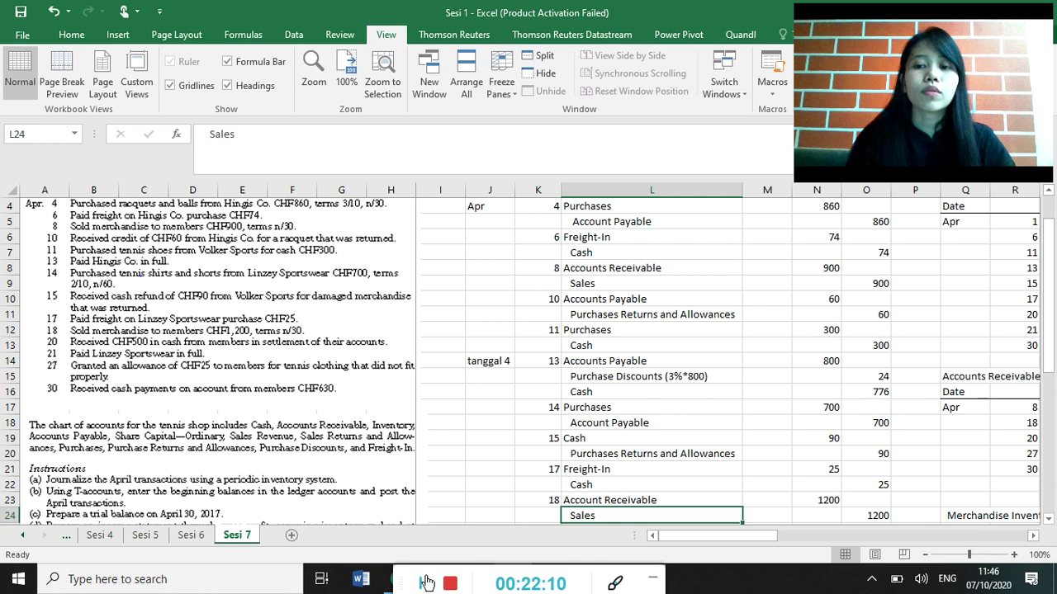
{"action": "left_click", "coordinate": [423, 583]}
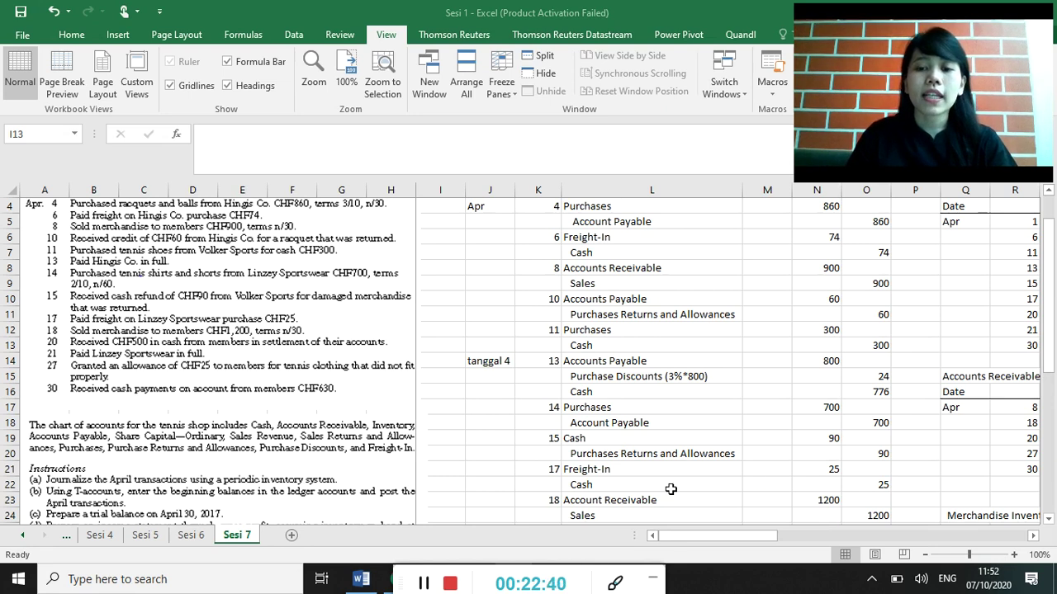
- Examine the Cash and Account Receivable lines of the April 20 collection entry, following on from the April 18 sale
{"action": "left_click", "coordinate": [618, 500]}
{"action": "key", "text": "Down"}
{"action": "key", "text": "Down"}
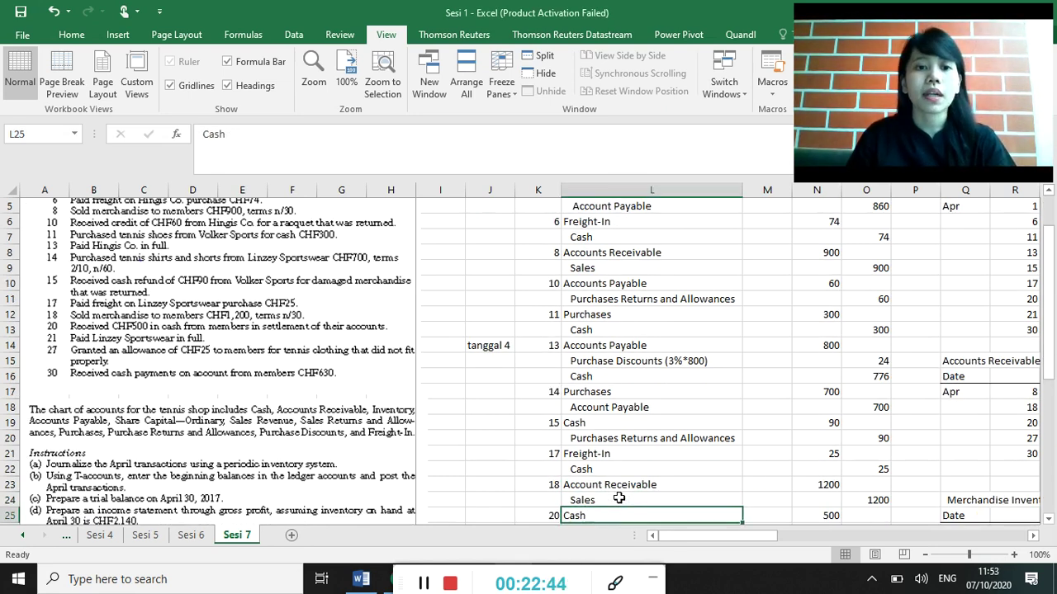
{"action": "key", "text": "Down"}
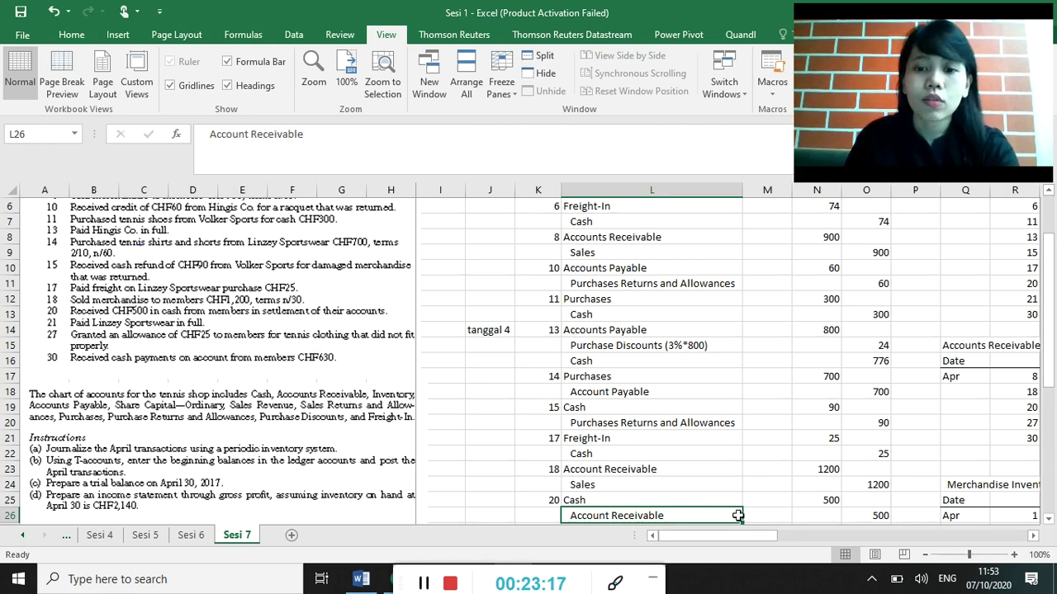
- Examine the April 21 payment entry, including its accounts payable line and its purchase discount and cash formulas
{"action": "key", "text": "Down"}
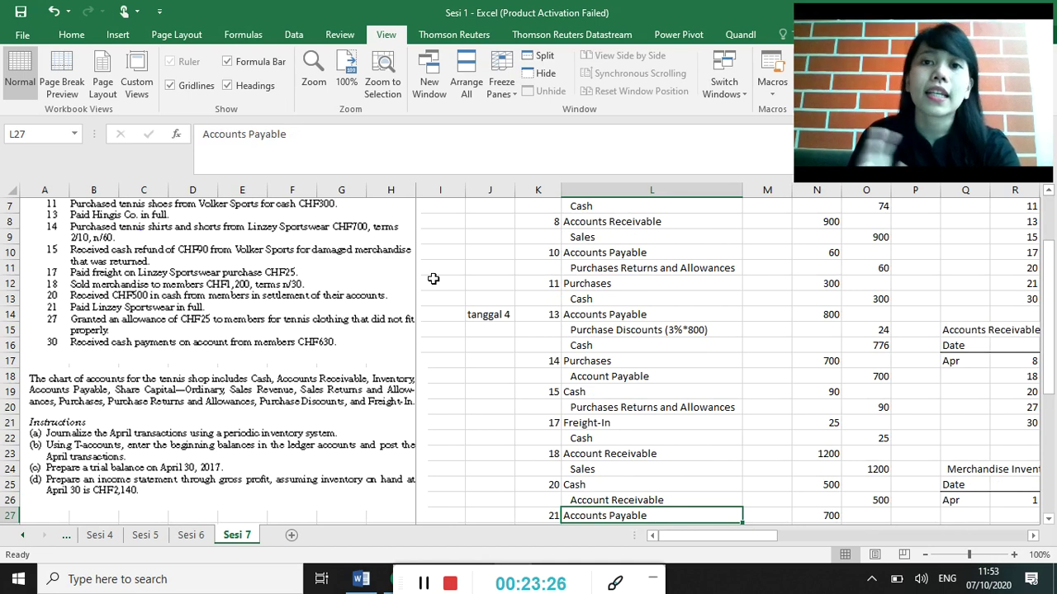
{"action": "left_click", "coordinate": [817, 517]}
{"action": "key", "text": "Down"}
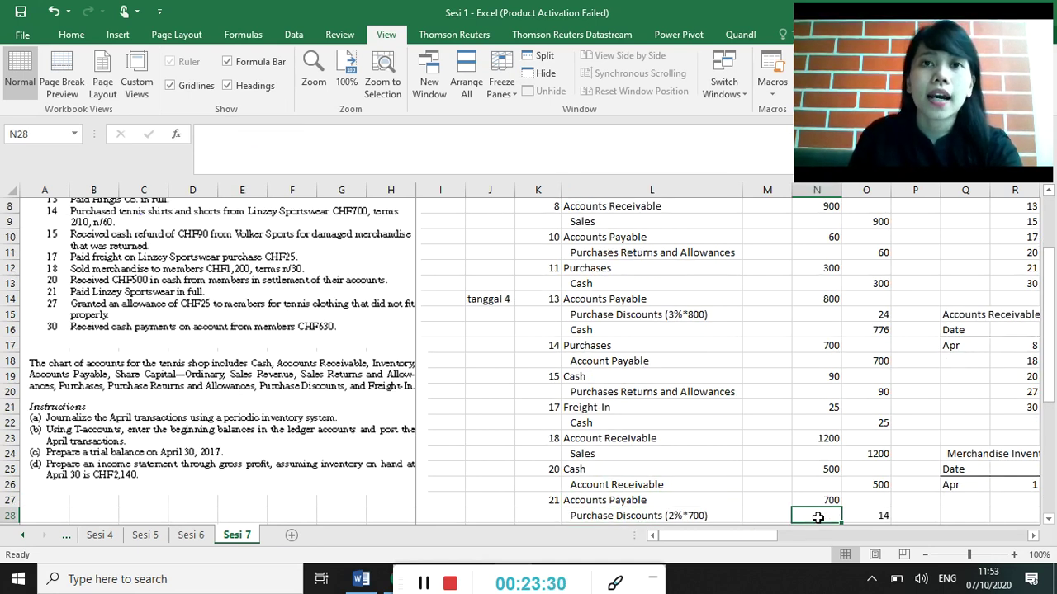
{"action": "key", "text": "Left"}
{"action": "key", "text": "Left"}
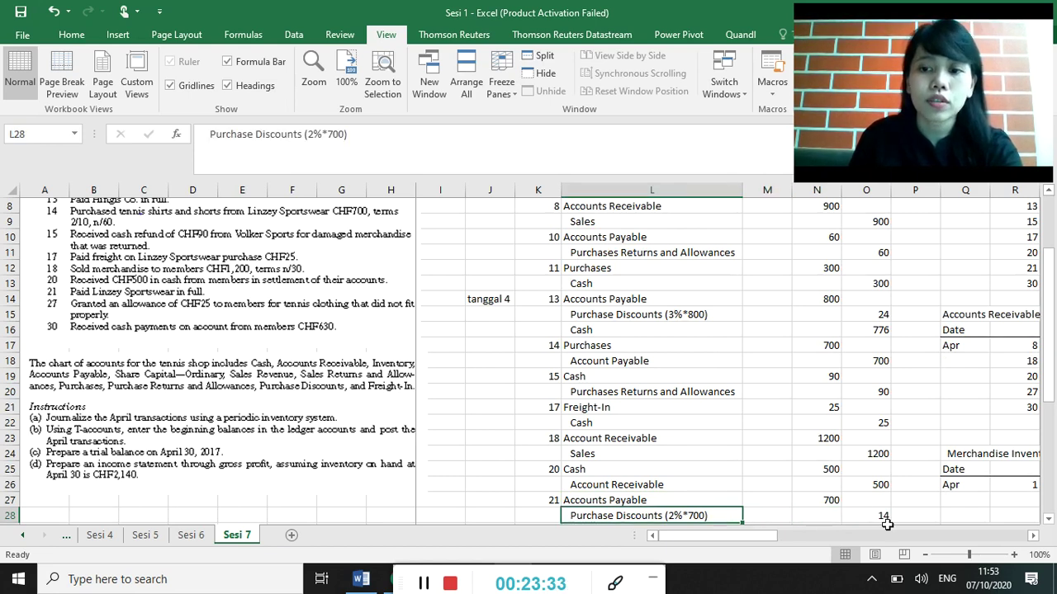
{"action": "left_click", "coordinate": [884, 520]}
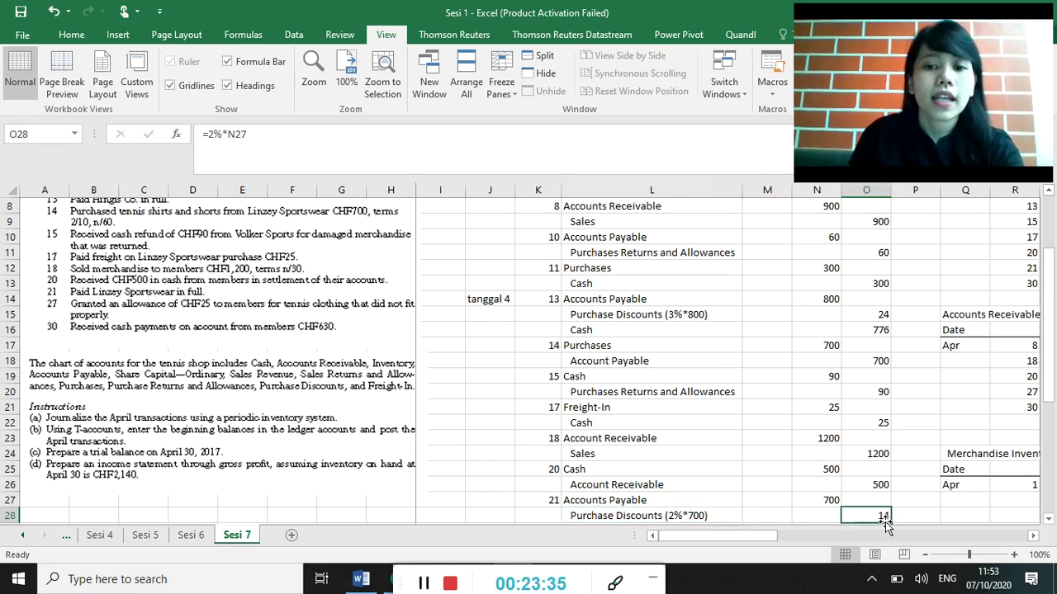
{"action": "key", "text": "Down"}
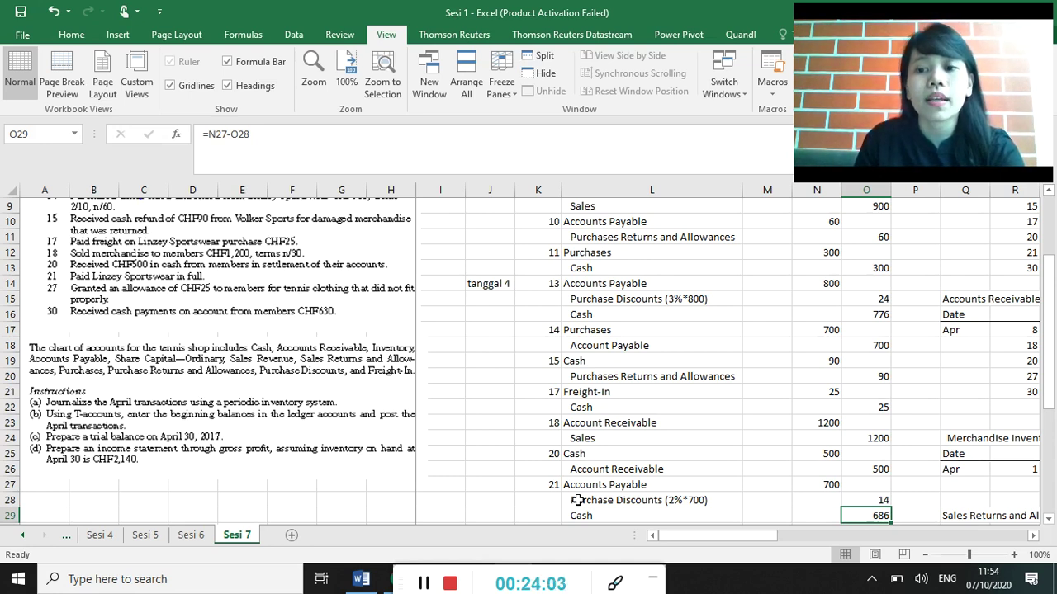
- Examine the April 27 sales allowance entry, checking both accounts and the Account Receivable credit formula
{"action": "key", "text": "Down"}
{"action": "key", "text": "Left"}
{"action": "key", "text": "Left"}
{"action": "key", "text": "Left"}
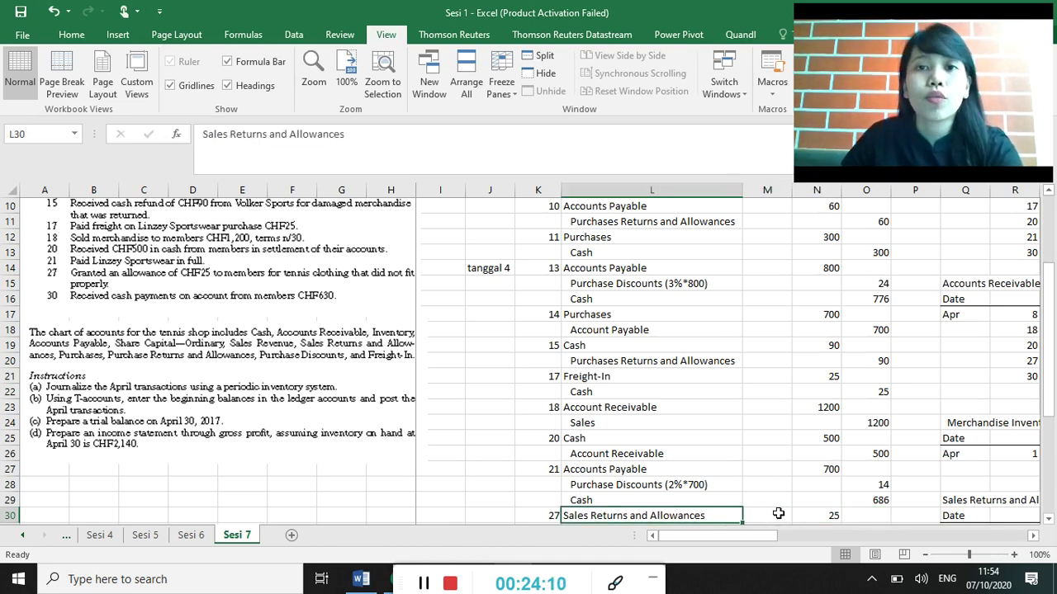
{"action": "key", "text": "Down"}
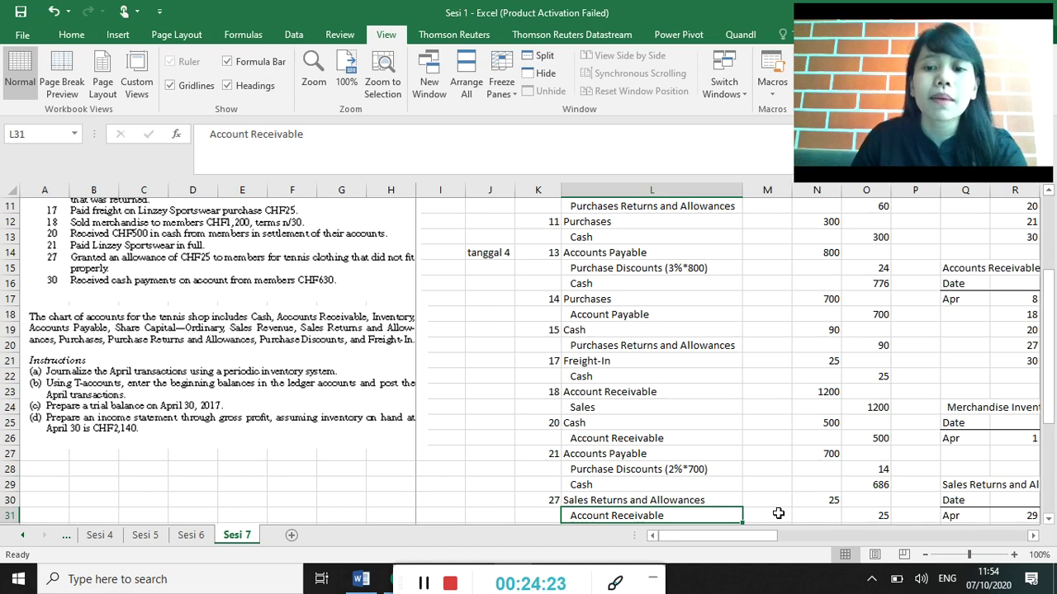
{"action": "left_click", "coordinate": [889, 518]}
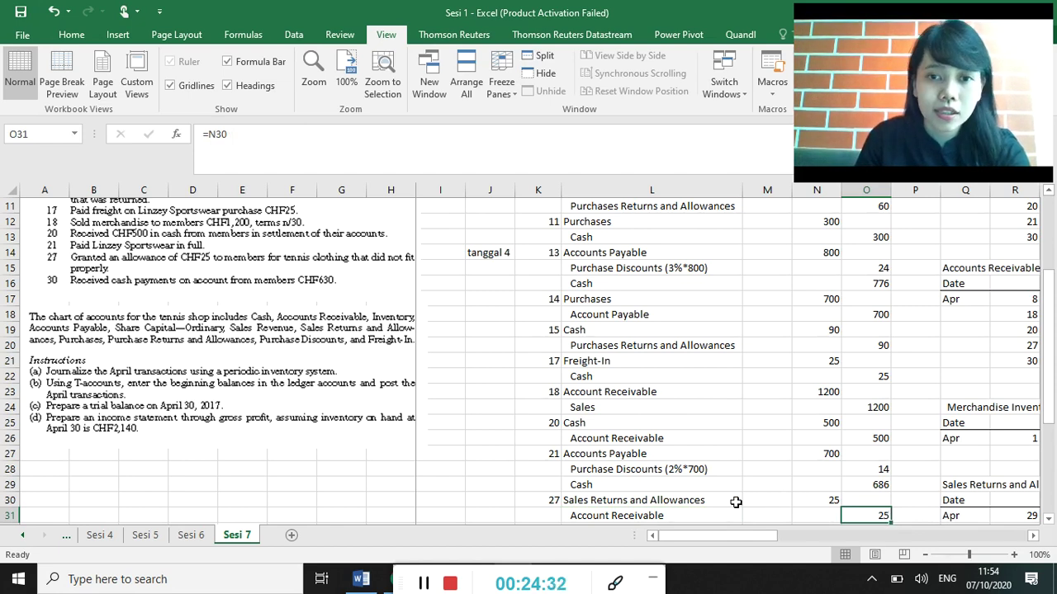
{"action": "left_click", "coordinate": [706, 499]}
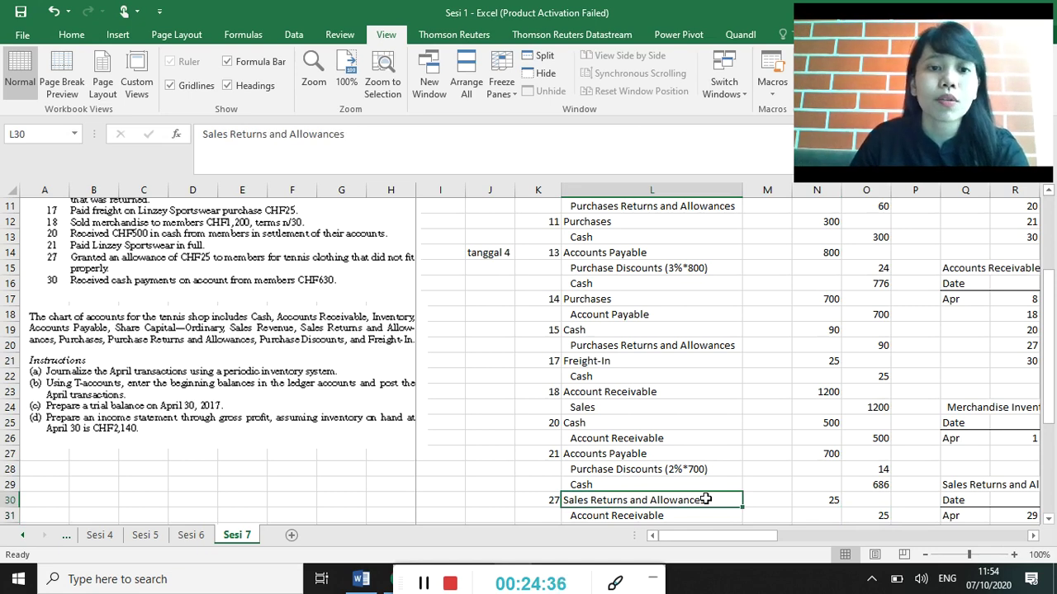
- Examine the Cash and Account Receivable lines of the April 30 entry for payments received on account
{"action": "key", "text": "Down"}
{"action": "key", "text": "Down"}
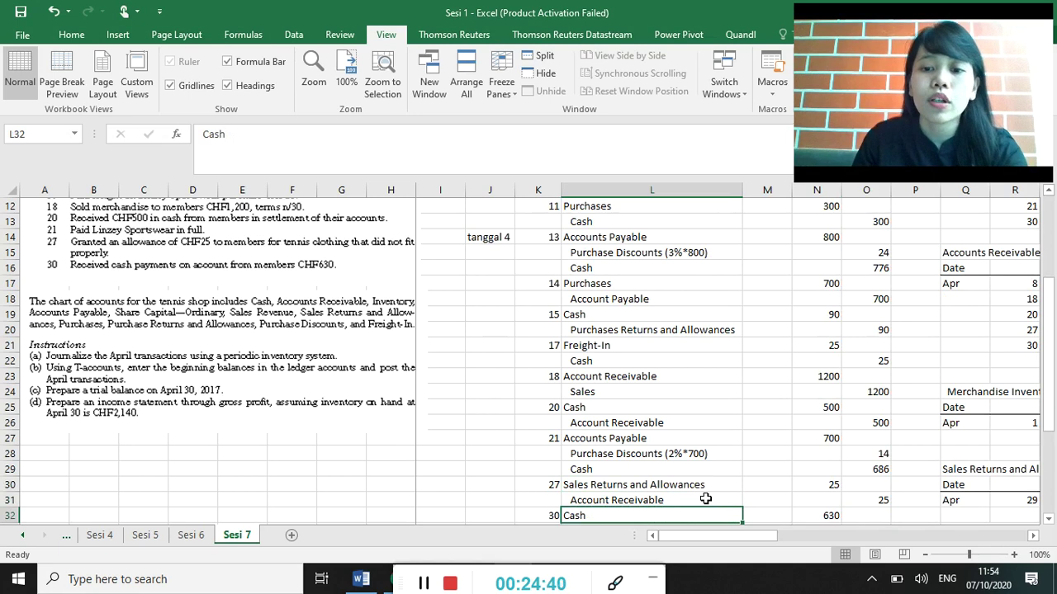
{"action": "key", "text": "Down"}
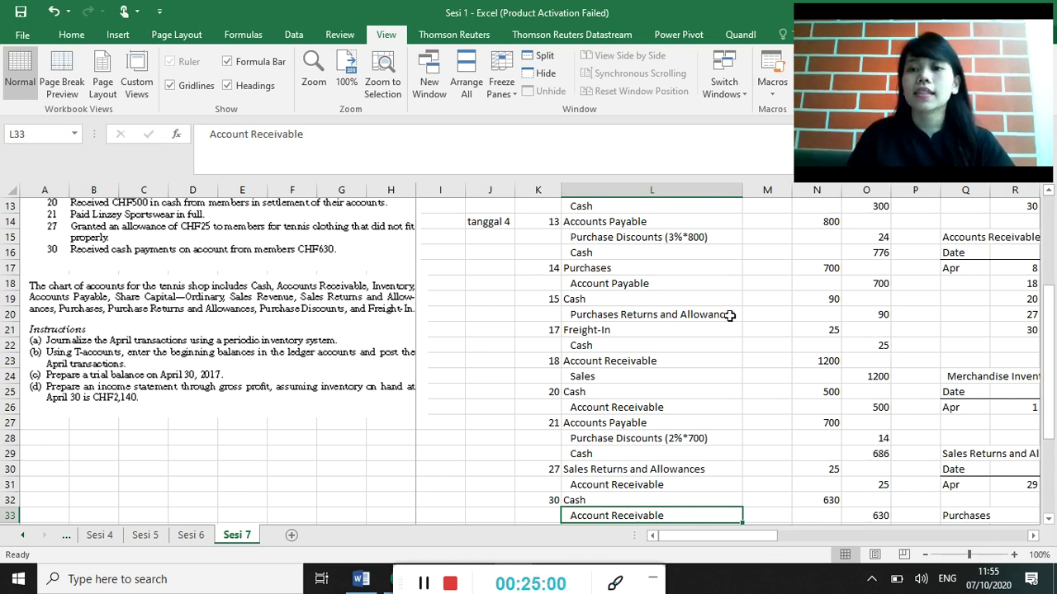
- Go to section b, "Post the transaction", and look over the ledger accounts at its beginning
{"action": "left_click", "coordinate": [975, 297]}
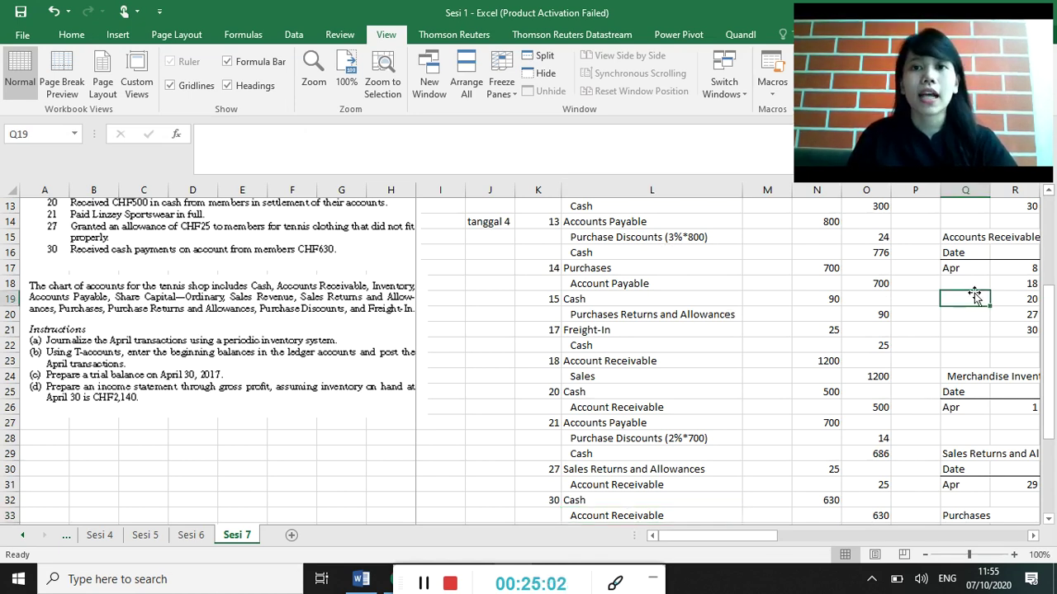
{"action": "key", "text": "Up"}
{"action": "key", "text": "Up"}
{"action": "key", "text": "Up"}
{"action": "key", "text": "Up"}
{"action": "key", "text": "Up"}
{"action": "key", "text": "Up"}
{"action": "key", "text": "Up"}
{"action": "key", "text": "Up"}
{"action": "key", "text": "Up"}
{"action": "key", "text": "Up"}
{"action": "key", "text": "Up"}
{"action": "key", "text": "Up"}
{"action": "key", "text": "Up"}
{"action": "key", "text": "Up"}
{"action": "key", "text": "Up"}
{"action": "key", "text": "Up"}
{"action": "key", "text": "Up"}
{"action": "key", "text": "Up"}
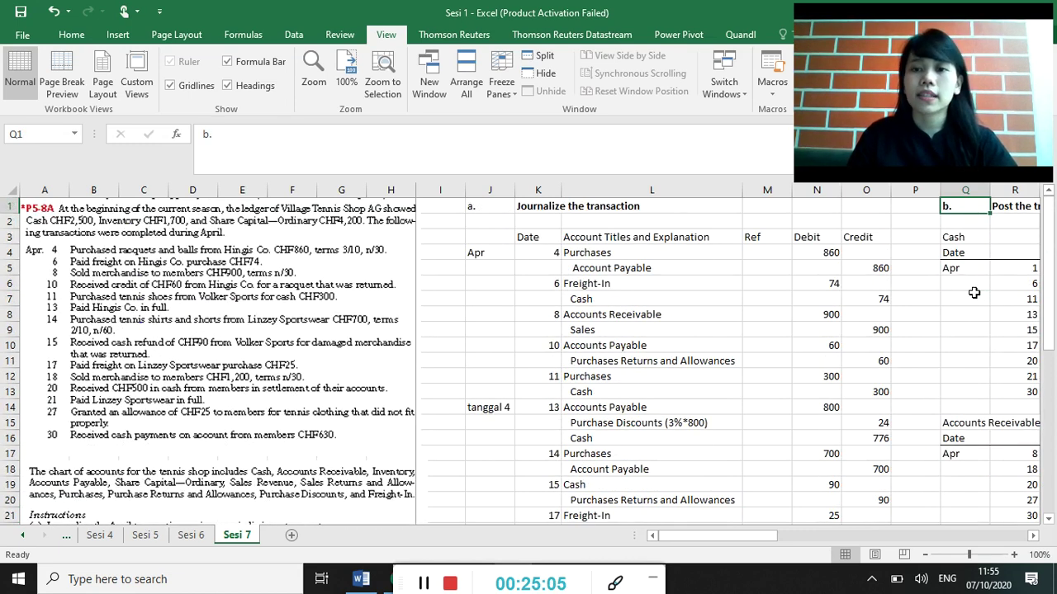
{"action": "key", "text": "Right"}
{"action": "key", "text": "Right"}
{"action": "key", "text": "Right"}
{"action": "key", "text": "Right"}
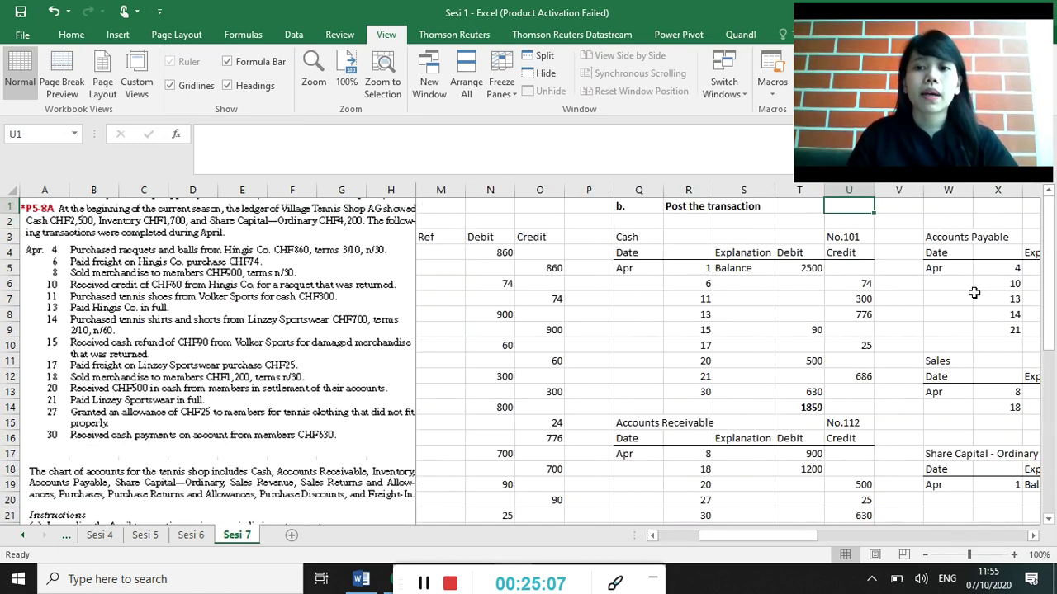
{"action": "key", "text": "Right"}
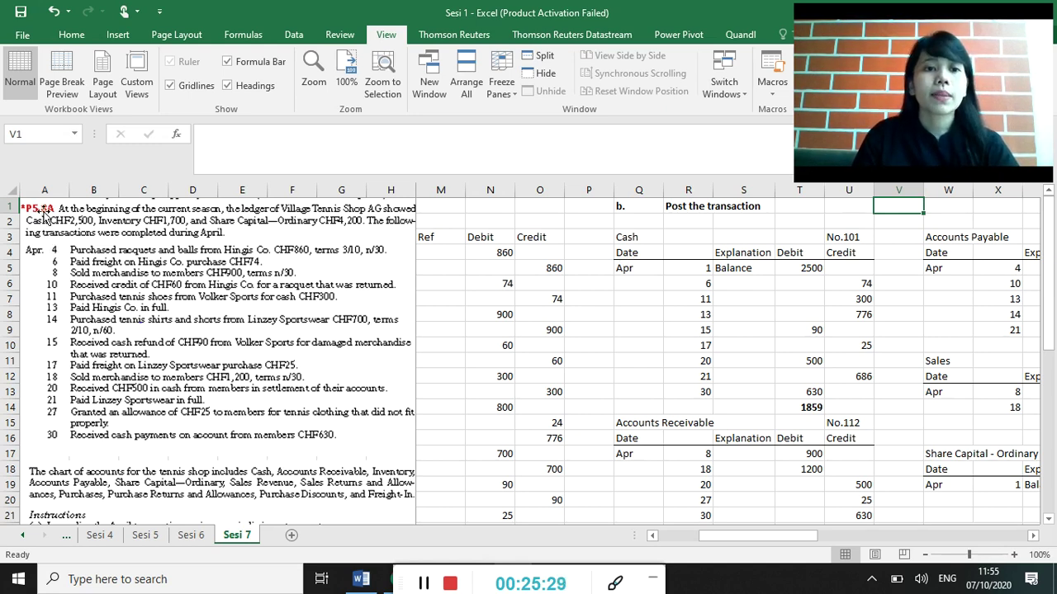
- Examine the April 1 opening balances in the Cash, Merchandise Inventory and Share Capital - Ordinary ledger accounts
{"action": "left_click", "coordinate": [807, 268]}
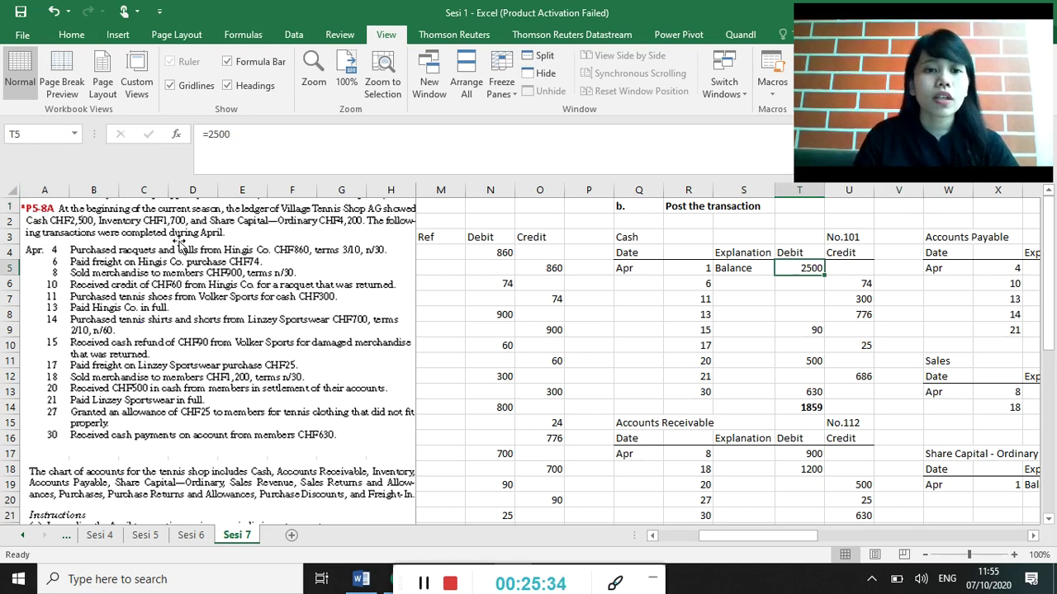
{"action": "left_click", "coordinate": [636, 471]}
{"action": "key", "text": "Down"}
{"action": "key", "text": "Down"}
{"action": "key", "text": "Down"}
{"action": "key", "text": "Down"}
{"action": "key", "text": "Down"}
{"action": "key", "text": "Down"}
{"action": "key", "text": "Down"}
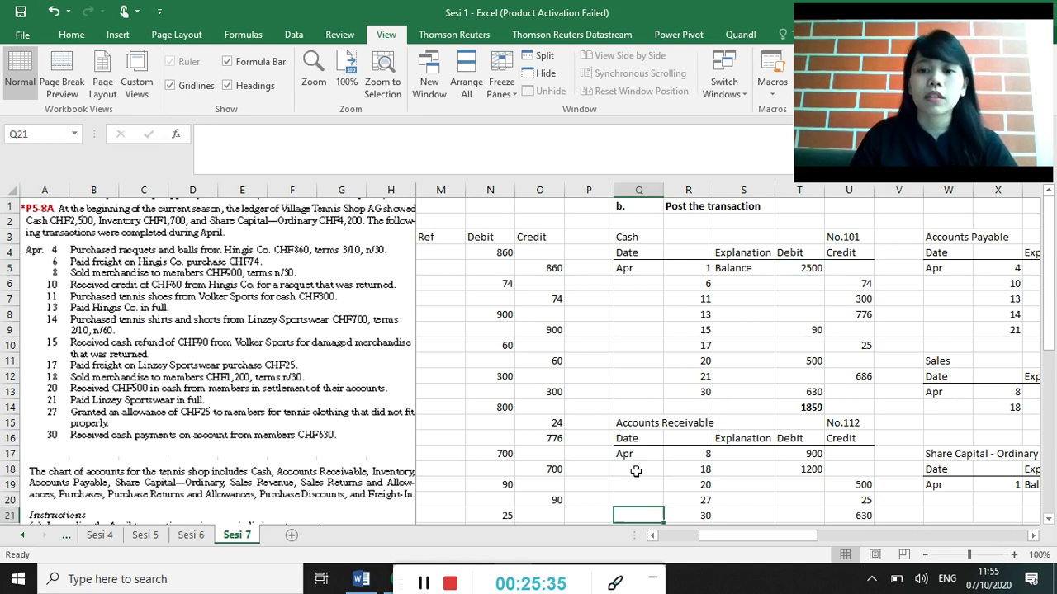
{"action": "key", "text": "Down"}
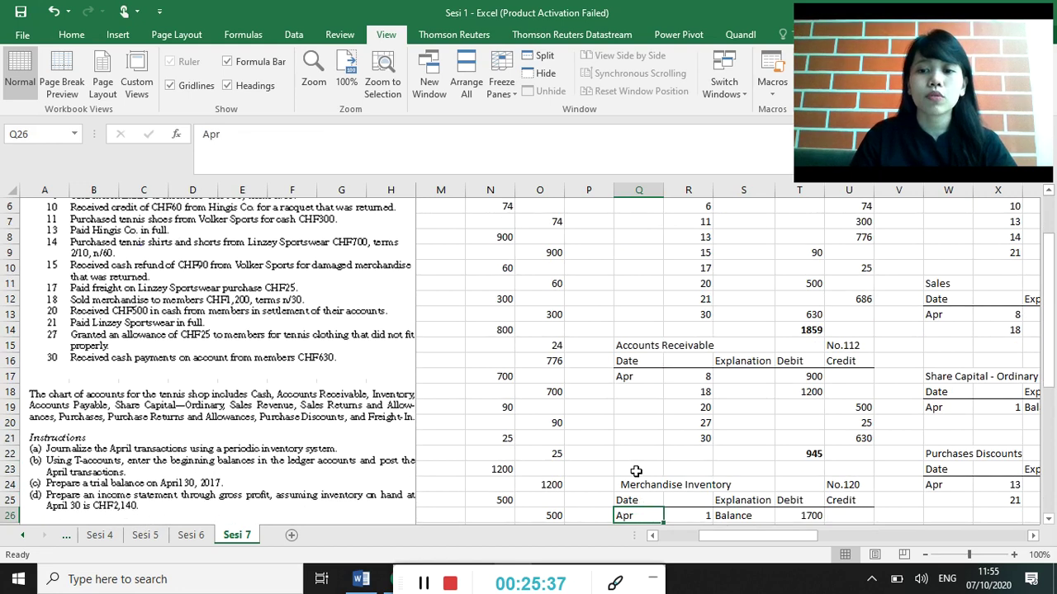
{"action": "left_click_drag", "start_coordinate": [1047, 323], "coordinate": [1054, 252]}
{"action": "left_click", "coordinate": [1011, 487]}
{"action": "key", "text": "Right"}
{"action": "key", "text": "Right"}
{"action": "key", "text": "Right"}
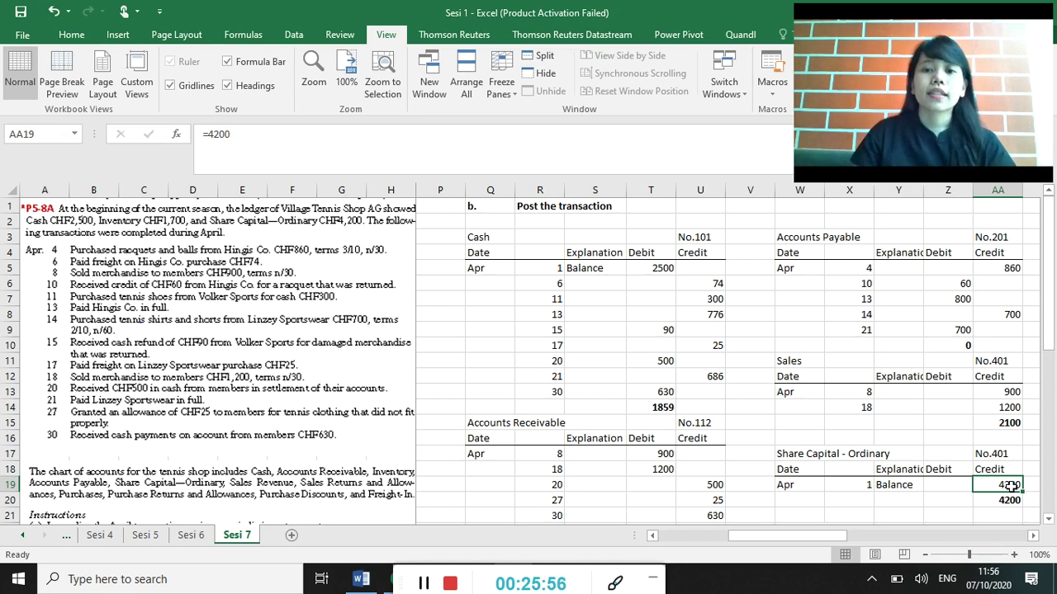
- Trace the April 6 freight payment from the journal to its credit posting formula in the Cash ledger account
{"action": "left_click", "coordinate": [648, 282]}
{"action": "key", "text": "Left"}
{"action": "key", "text": "Left"}
{"action": "key", "text": "Left"}
{"action": "key", "text": "Left"}
{"action": "key", "text": "Left"}
{"action": "key", "text": "Left"}
{"action": "key", "text": "Left"}
{"action": "key", "text": "Left"}
{"action": "key", "text": "Left"}
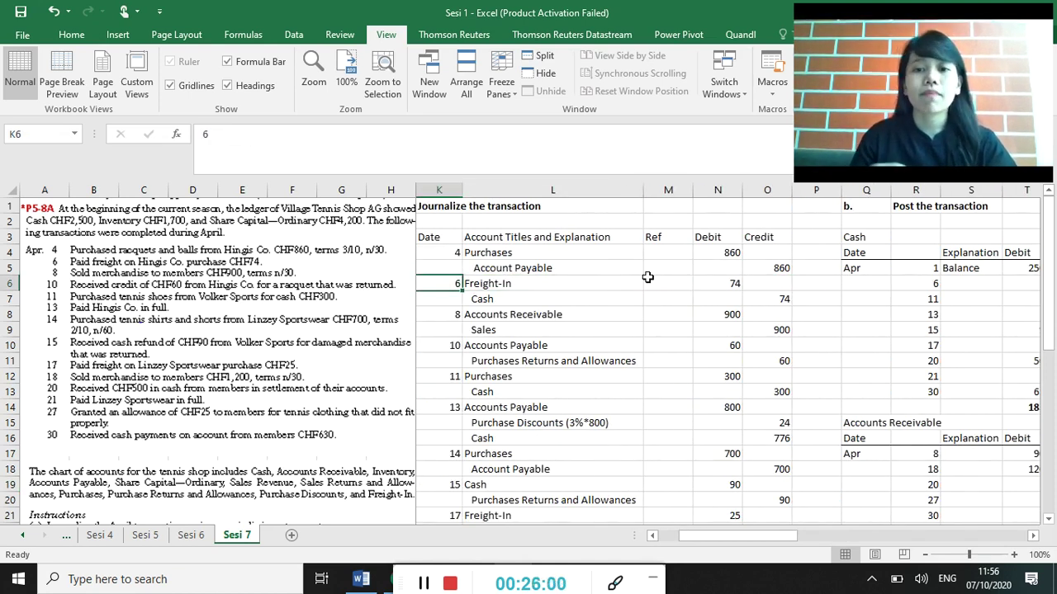
{"action": "left_click", "coordinate": [958, 281]}
{"action": "key", "text": "Right"}
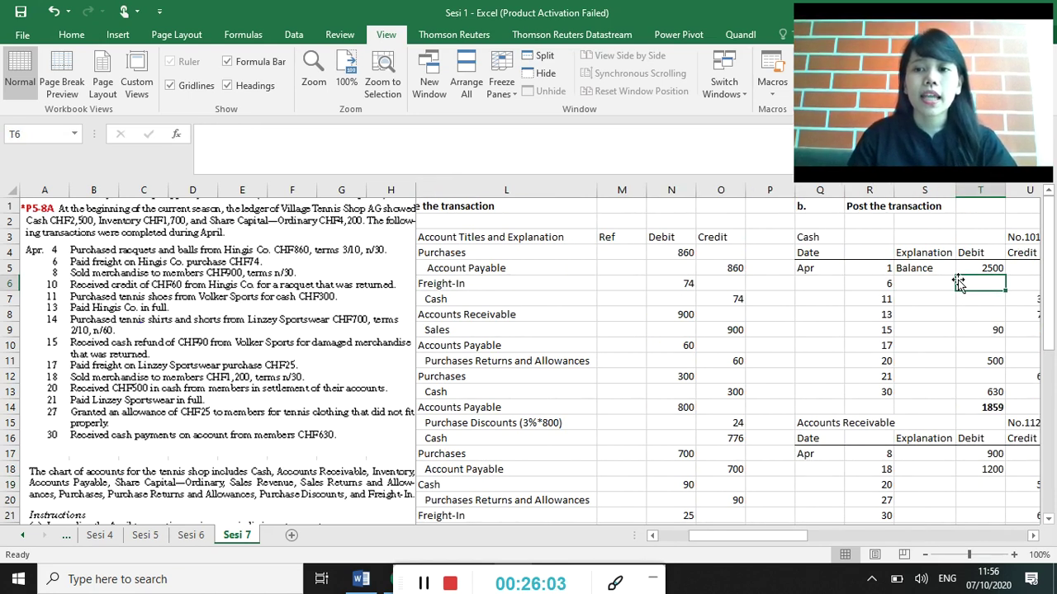
{"action": "key", "text": "Right"}
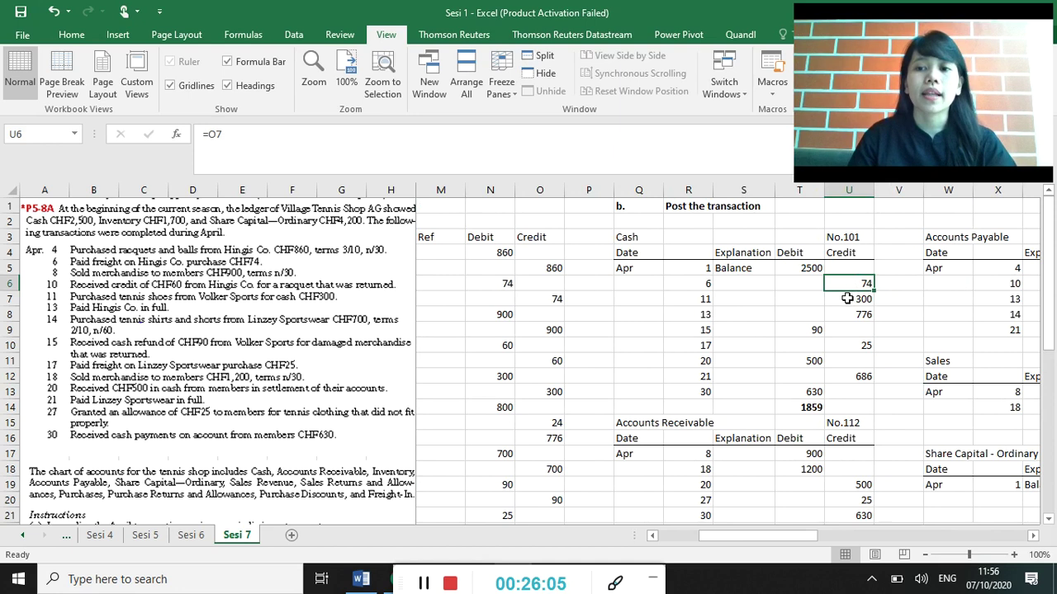
- Unfreeze the worksheet panes that hold the exercise text in place
{"action": "left_click", "coordinate": [525, 316]}
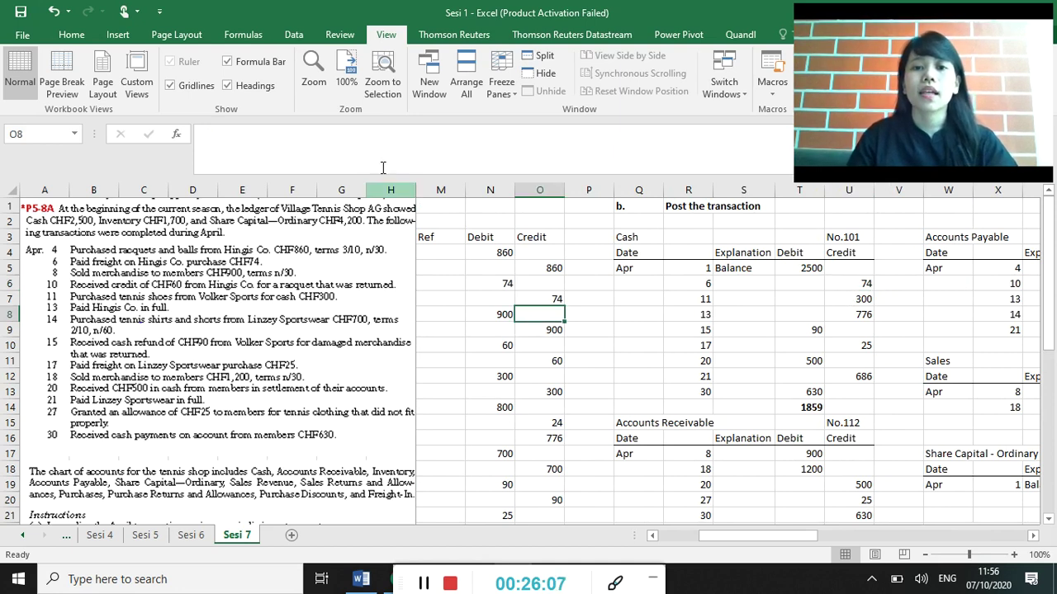
{"action": "left_click", "coordinate": [498, 81]}
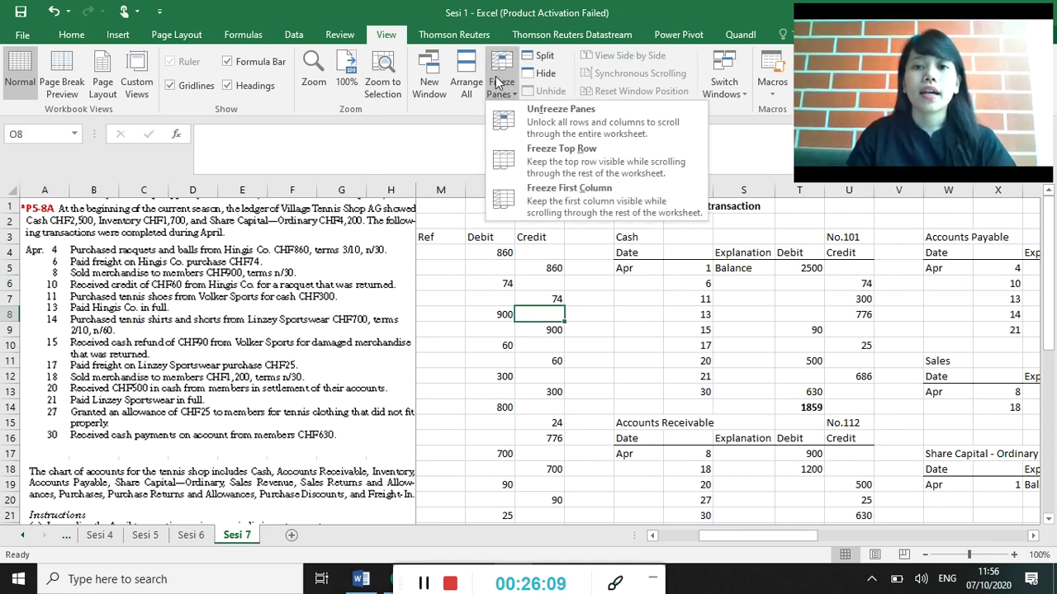
{"action": "left_click", "coordinate": [520, 115]}
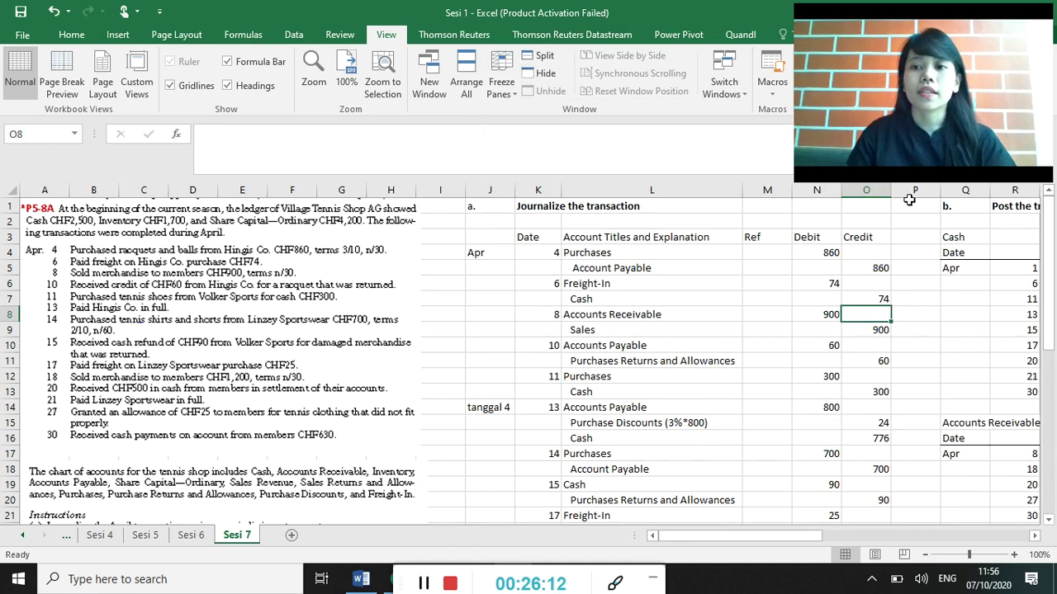
- Freeze the panes at column P so the journal in columns I to O stays beside the ledger accounts
{"action": "key", "text": "Right"}
{"action": "key", "text": "Right"}
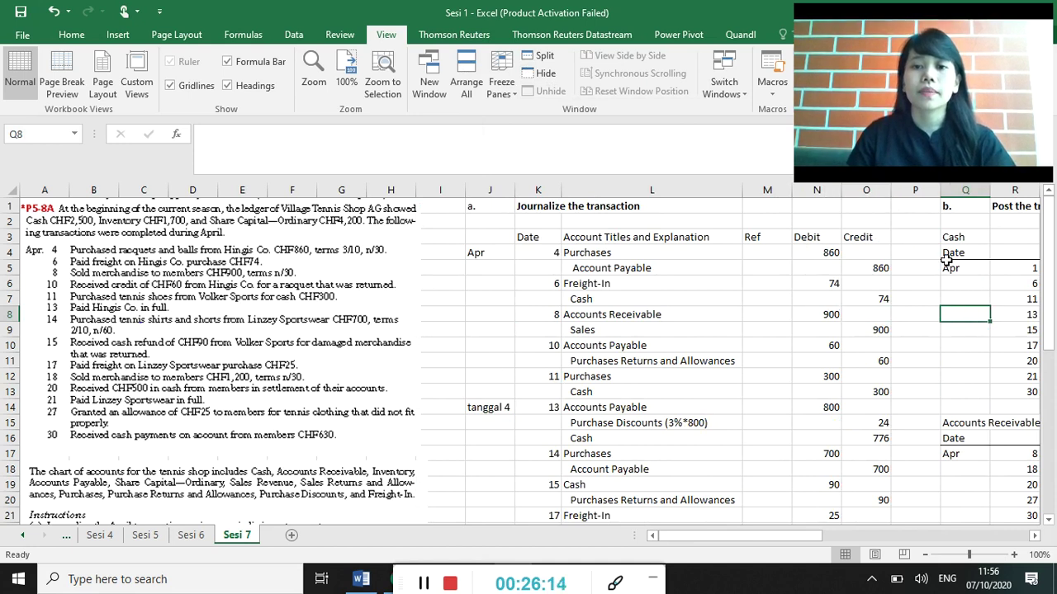
{"action": "key", "text": "Right"}
{"action": "key", "text": "Right"}
{"action": "key", "text": "Right"}
{"action": "key", "text": "Right"}
{"action": "key", "text": "Right"}
{"action": "key", "text": "Right"}
{"action": "key", "text": "Right"}
{"action": "key", "text": "Right"}
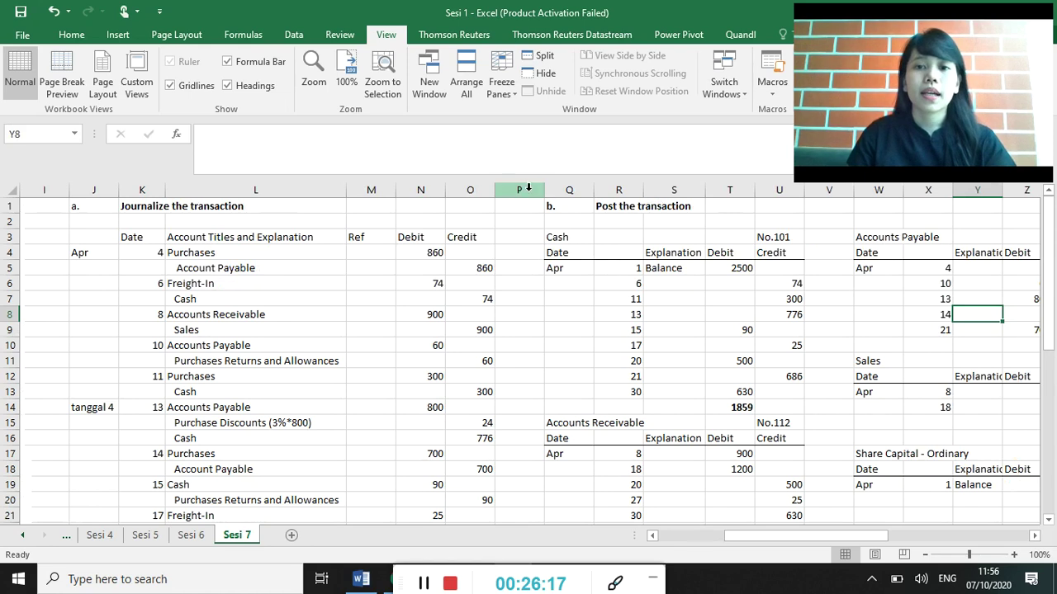
{"action": "left_click", "coordinate": [528, 188]}
{"action": "left_click", "coordinate": [499, 82]}
{"action": "left_click", "coordinate": [540, 111]}
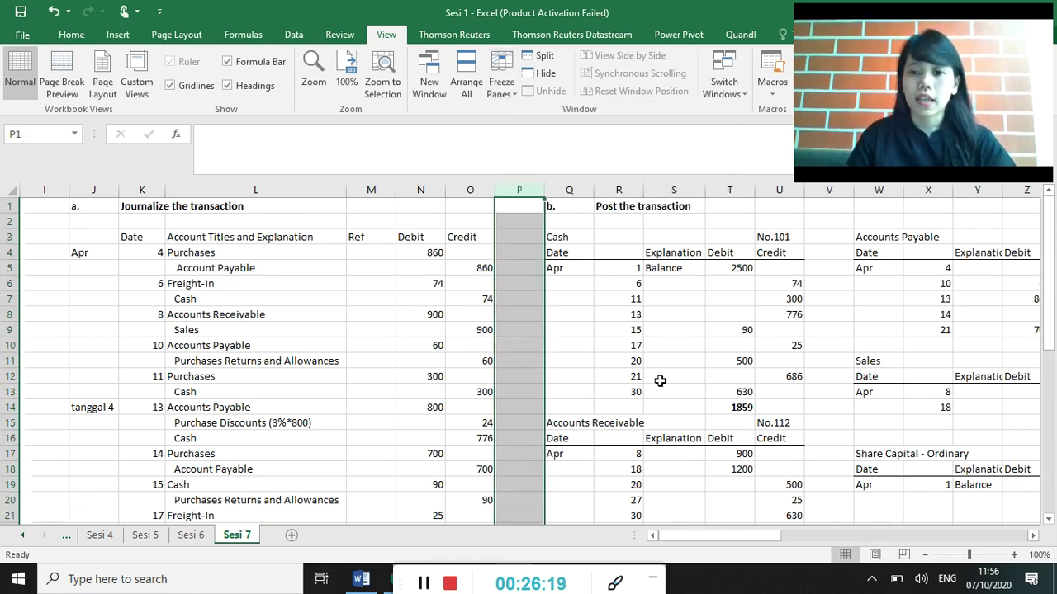
- Examine the Cash ledger postings from the April 13 credit formula to the April 30 debit formula
{"action": "left_click", "coordinate": [675, 314]}
{"action": "key", "text": "Right"}
{"action": "key", "text": "Right"}
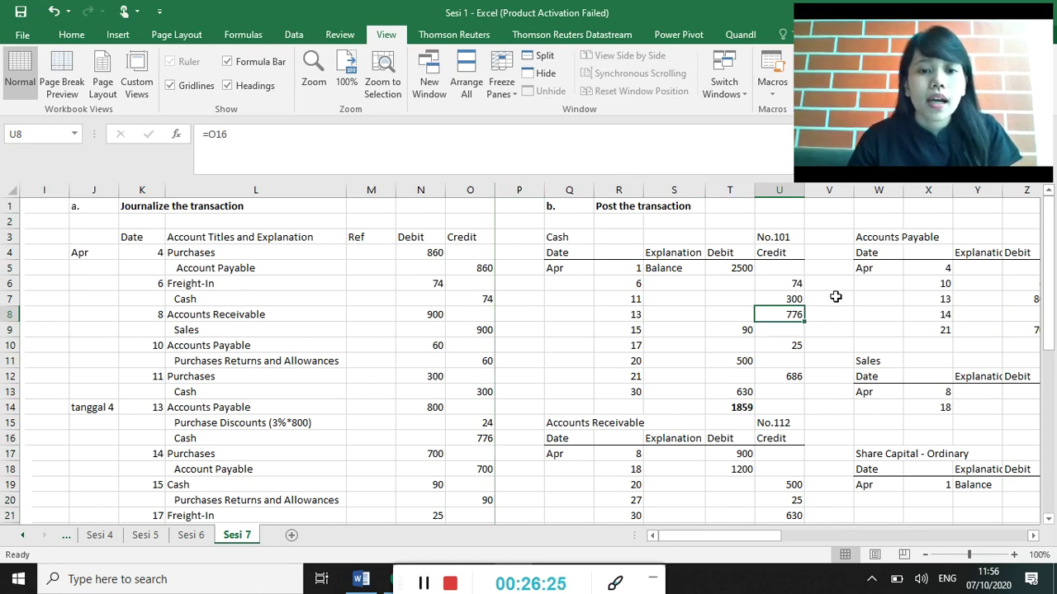
{"action": "key", "text": "Down"}
{"action": "key", "text": "Down"}
{"action": "key", "text": "Down"}
{"action": "key", "text": "Down"}
{"action": "key", "text": "Down"}
{"action": "key", "text": "Down"}
{"action": "key", "text": "Down"}
{"action": "key", "text": "Down"}
{"action": "key", "text": "Down"}
{"action": "key", "text": "Down"}
{"action": "key", "text": "Down"}
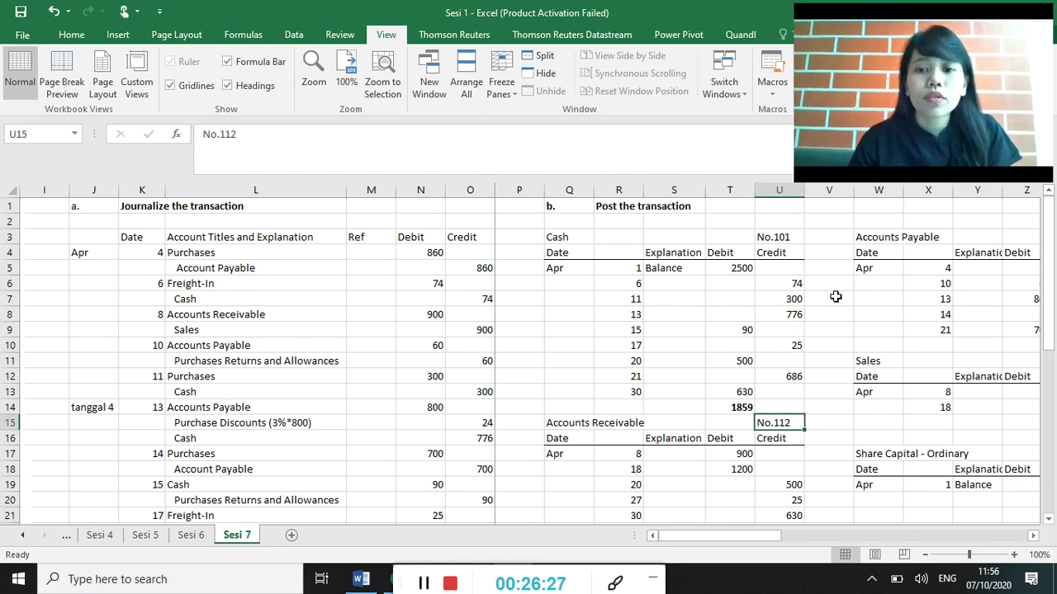
{"action": "left_click", "coordinate": [731, 393]}
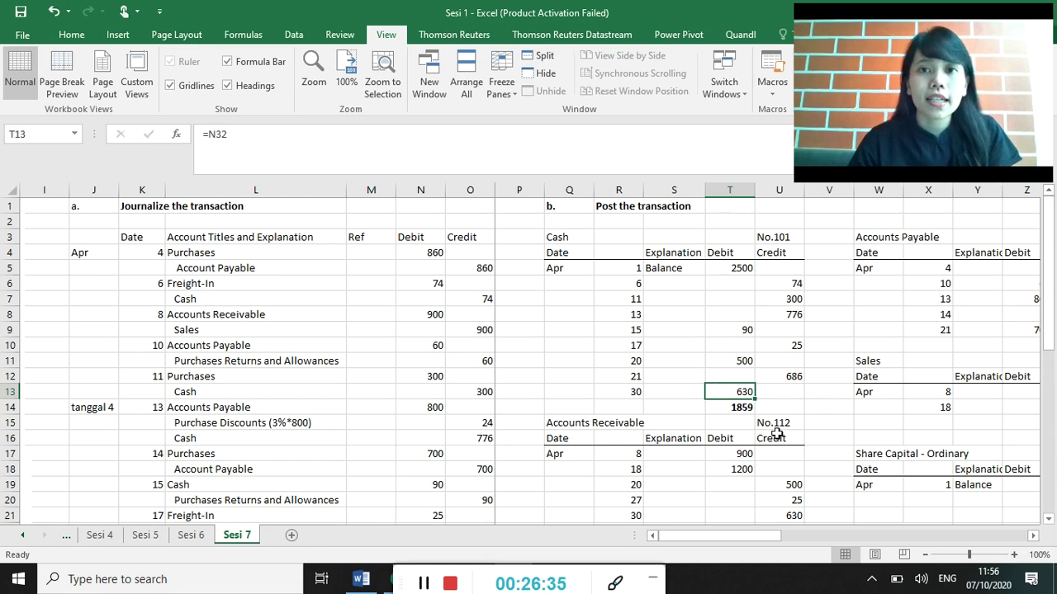
- Trace the April 8 and April 18 Accounts Receivable debits to their journal cells and examine the account's balance formula
{"action": "left_click", "coordinate": [728, 442]}
{"action": "key", "text": "Down"}
{"action": "key", "text": "Down"}
{"action": "key", "text": "Down"}
{"action": "key", "text": "Down"}
{"action": "key", "text": "Down"}
{"action": "key", "text": "Down"}
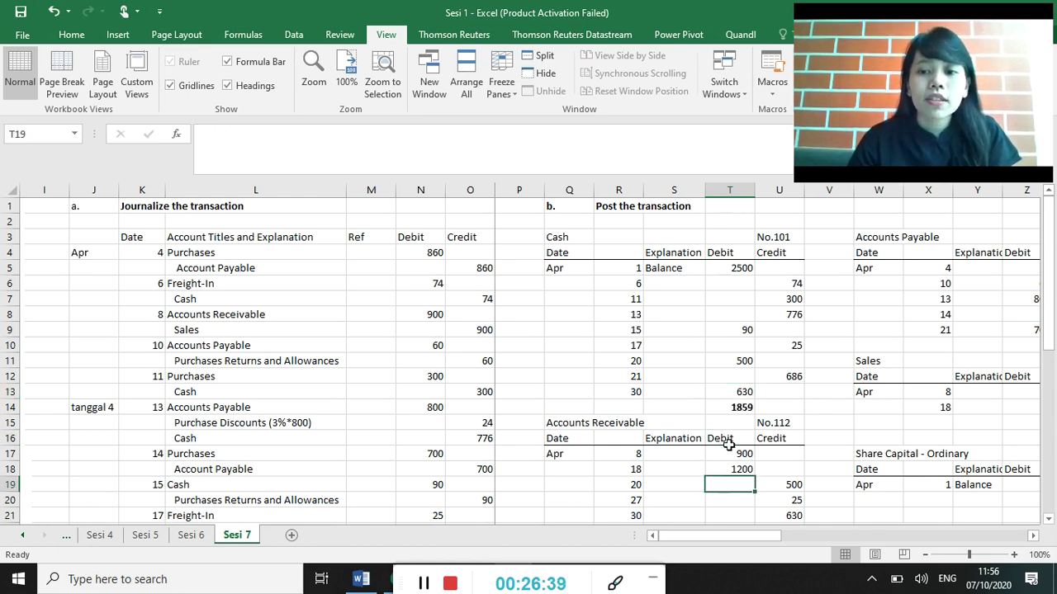
{"action": "key", "text": "Down"}
{"action": "key", "text": "Down"}
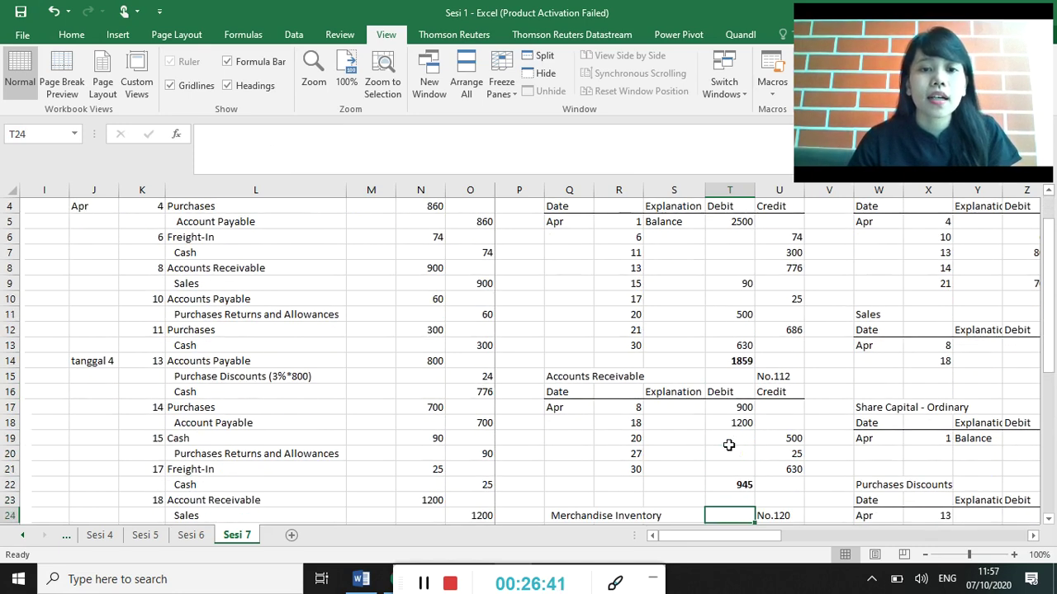
{"action": "left_click", "coordinate": [730, 407]}
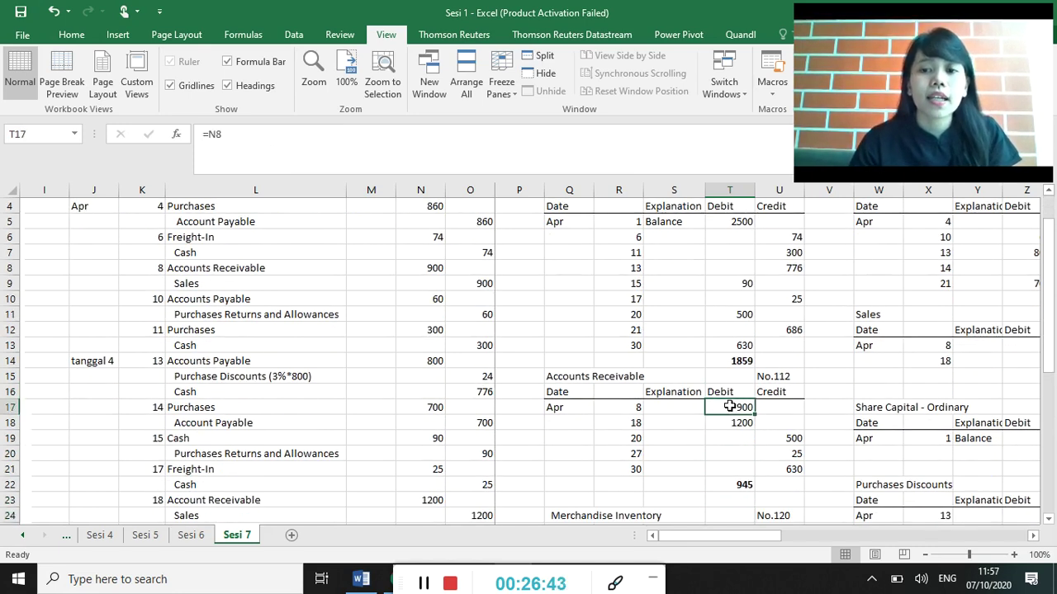
{"action": "left_click", "coordinate": [213, 133]}
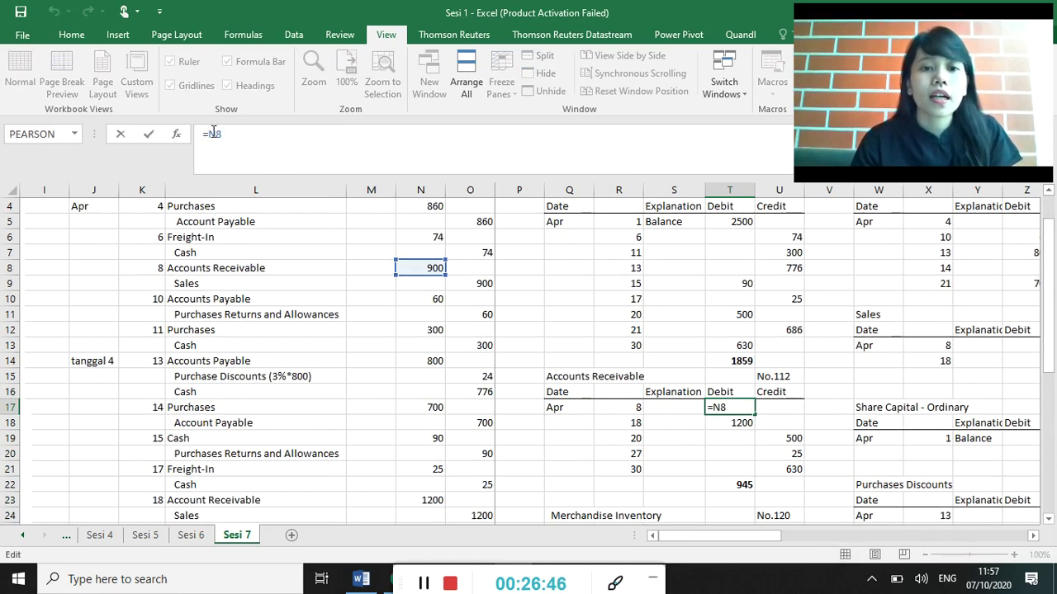
{"action": "key", "text": "Return"}
{"action": "left_click", "coordinate": [213, 133]}
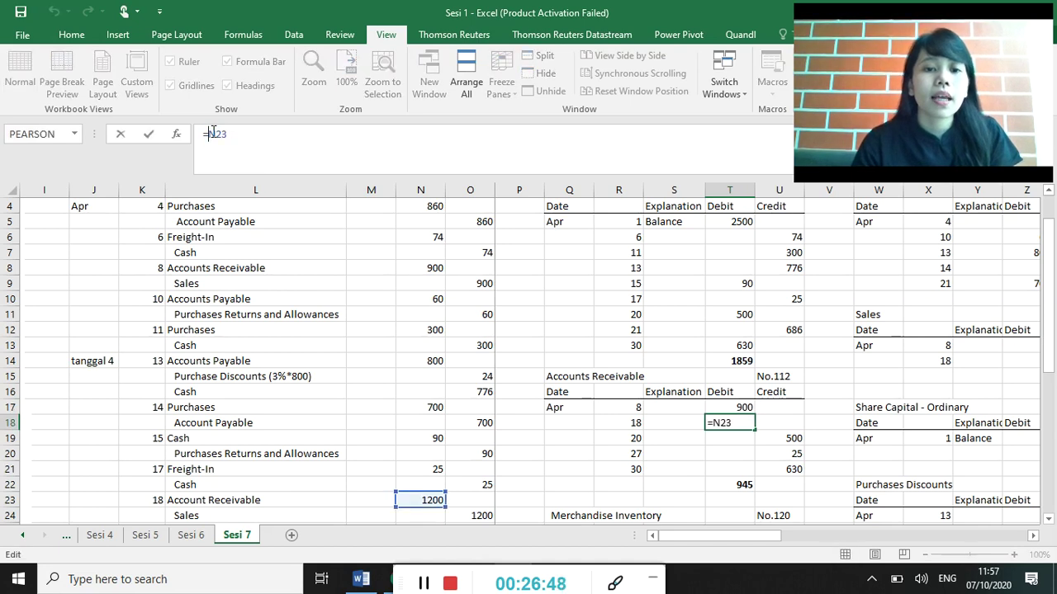
{"action": "key", "text": "Return"}
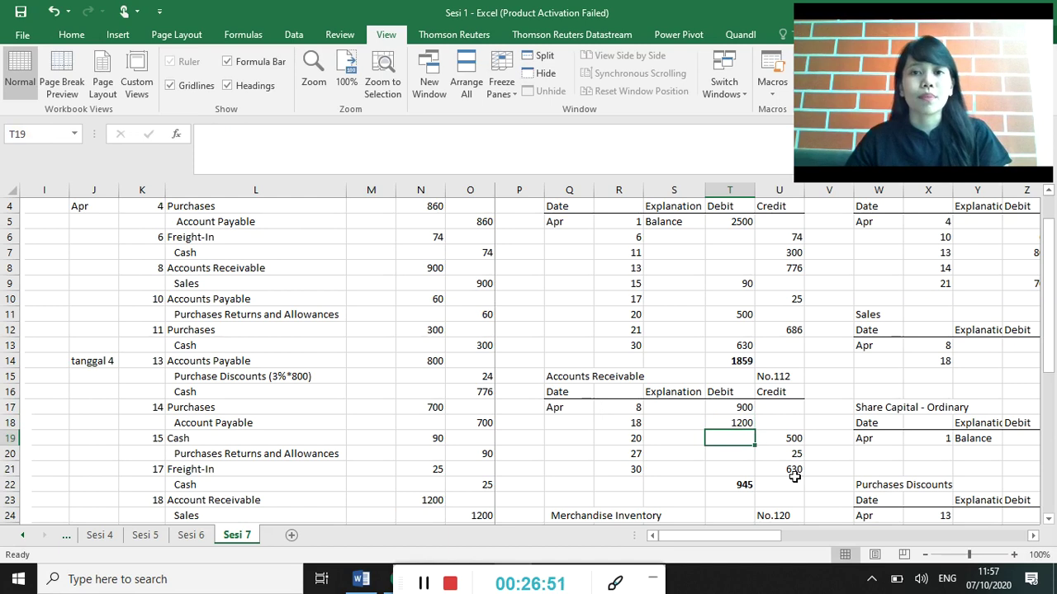
{"action": "left_click", "coordinate": [719, 487]}
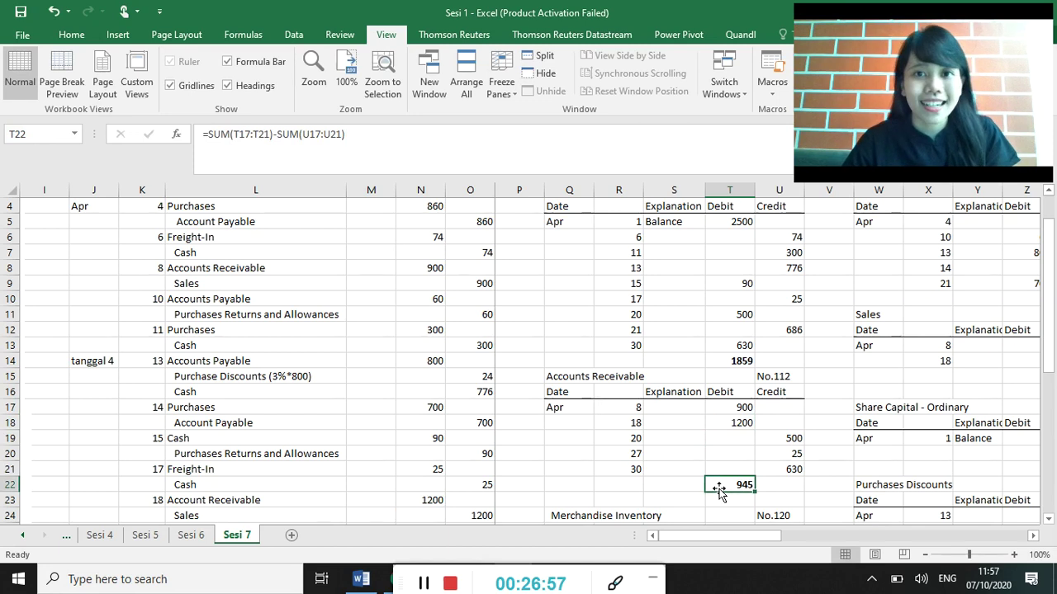
- Look over the ledger accounts down to the April 1 balance and total in Merchandise Inventory
{"action": "key", "text": "Return"}
{"action": "key", "text": "Down"}
{"action": "key", "text": "Down"}
{"action": "key", "text": "Down"}
{"action": "key", "text": "Down"}
{"action": "key", "text": "Down"}
{"action": "key", "text": "Down"}
{"action": "key", "text": "Down"}
{"action": "key", "text": "Down"}
{"action": "key", "text": "Down"}
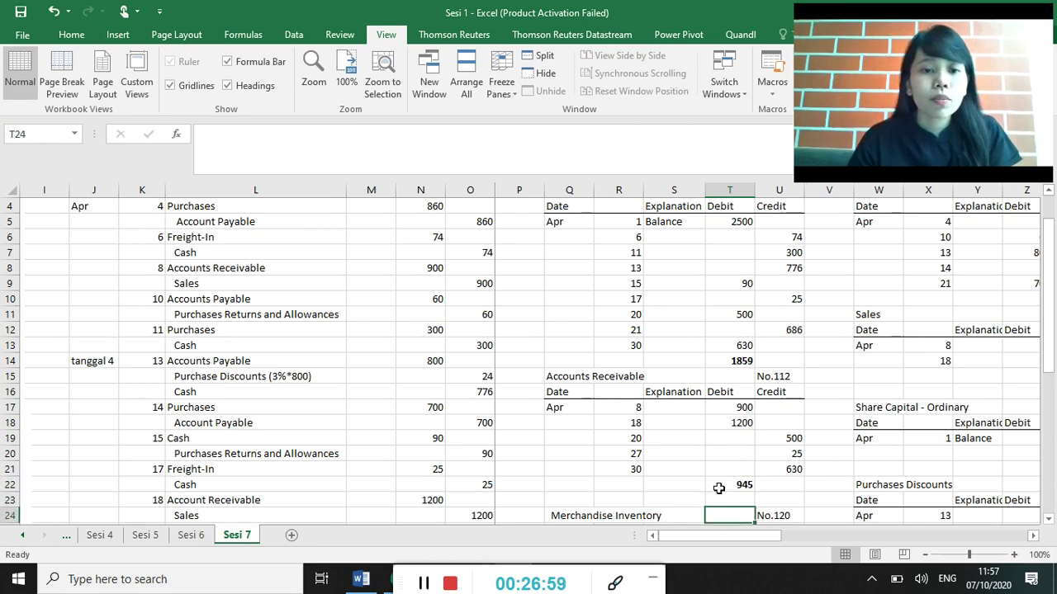
{"action": "key", "text": "Down"}
{"action": "key", "text": "Down"}
{"action": "key", "text": "Down"}
{"action": "key", "text": "Down"}
{"action": "key", "text": "Up"}
{"action": "key", "text": "Up"}
{"action": "key", "text": "Up"}
{"action": "key", "text": "Up"}
{"action": "key", "text": "Up"}
{"action": "key", "text": "Up"}
{"action": "key", "text": "Up"}
{"action": "key", "text": "Up"}
{"action": "key", "text": "Up"}
{"action": "key", "text": "Up"}
{"action": "key", "text": "Up"}
{"action": "key", "text": "Up"}
{"action": "key", "text": "Up"}
{"action": "key", "text": "Up"}
{"action": "key", "text": "Up"}
{"action": "key", "text": "Up"}
{"action": "key", "text": "Up"}
{"action": "key", "text": "Up"}
{"action": "key", "text": "Up"}
{"action": "key", "text": "Up"}
{"action": "key", "text": "Up"}
{"action": "key", "text": "Up"}
{"action": "key", "text": "Up"}
{"action": "key", "text": "Up"}
{"action": "key", "text": "Up"}
{"action": "key", "text": "Up"}
{"action": "key", "text": "Up"}
{"action": "key", "text": "Up"}
{"action": "key", "text": "Up"}
{"action": "key", "text": "Up"}
{"action": "key", "text": "Up"}
{"action": "key", "text": "Up"}
{"action": "key", "text": "Up"}
{"action": "key", "text": "Down"}
{"action": "key", "text": "Down"}
{"action": "key", "text": "Down"}
{"action": "key", "text": "Down"}
{"action": "key", "text": "Down"}
{"action": "key", "text": "Down"}
{"action": "key", "text": "Down"}
{"action": "key", "text": "Down"}
{"action": "key", "text": "Down"}
{"action": "key", "text": "Down"}
{"action": "key", "text": "Down"}
{"action": "key", "text": "Down"}
{"action": "key", "text": "Down"}
{"action": "key", "text": "Down"}
{"action": "key", "text": "Down"}
{"action": "key", "text": "Down"}
{"action": "key", "text": "Down"}
{"action": "key", "text": "Down"}
{"action": "key", "text": "Down"}
{"action": "key", "text": "Down"}
{"action": "key", "text": "Down"}
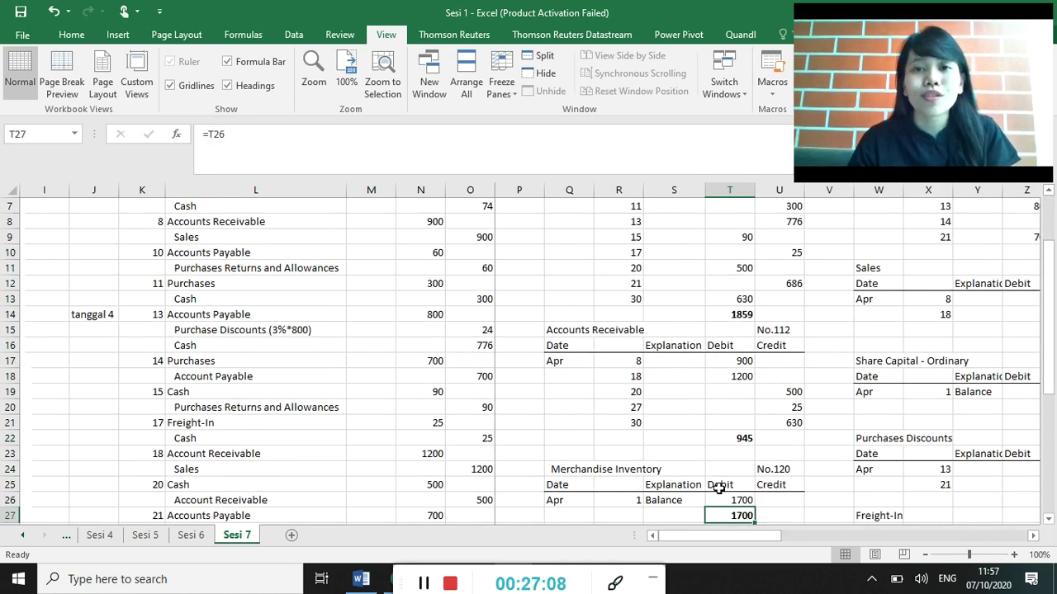
- Set the date of the Sales Returns and Allowances ledger posting to April 27 and check its debit formula
{"action": "key", "text": "Down"}
{"action": "key", "text": "Down"}
{"action": "key", "text": "Down"}
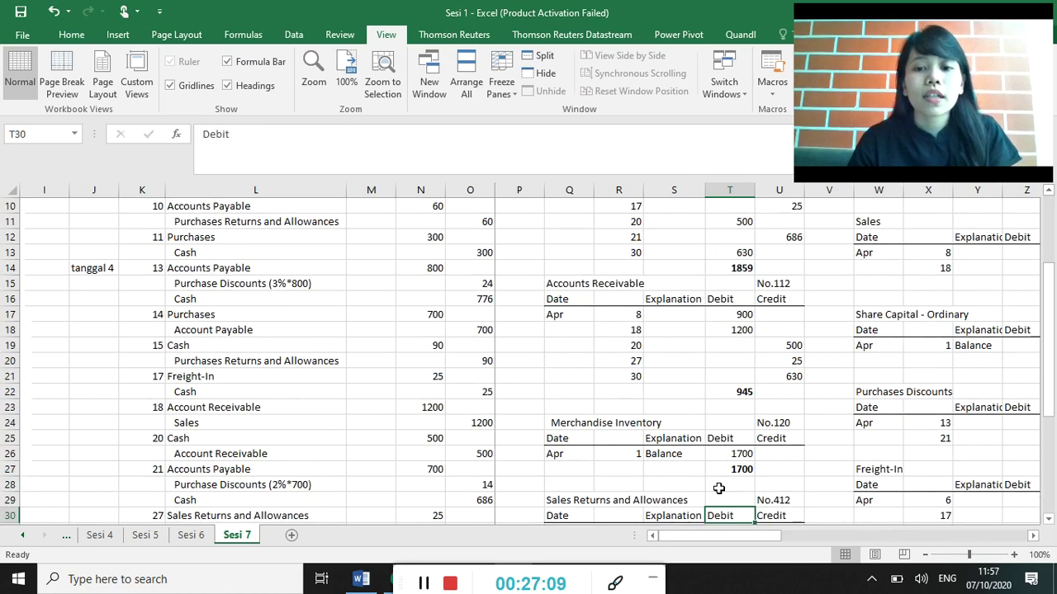
{"action": "key", "text": "Down"}
{"action": "key", "text": "Down"}
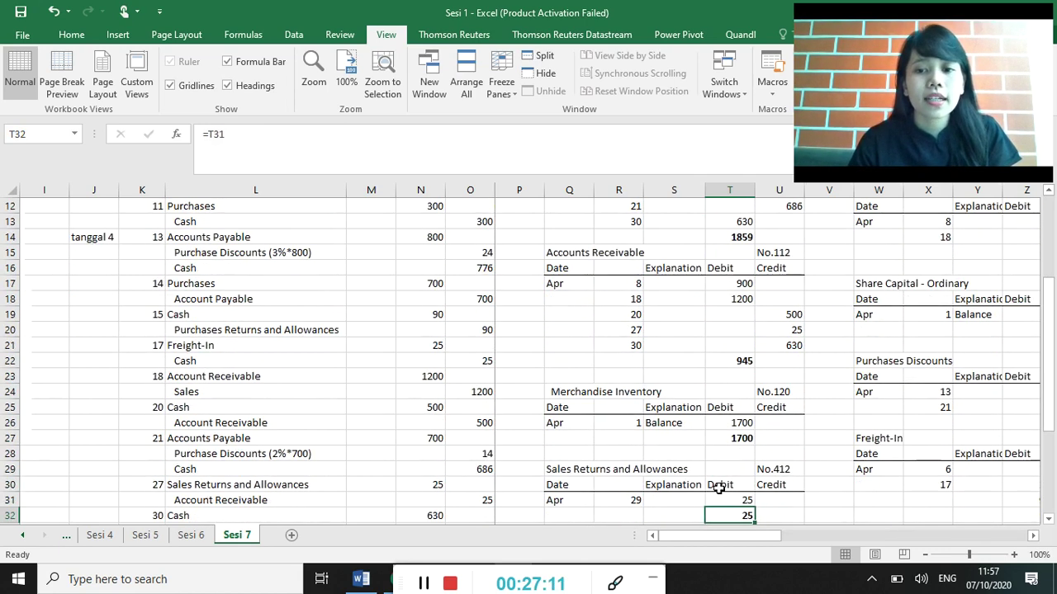
{"action": "key", "text": "Down"}
{"action": "key", "text": "Down"}
{"action": "key", "text": "Down"}
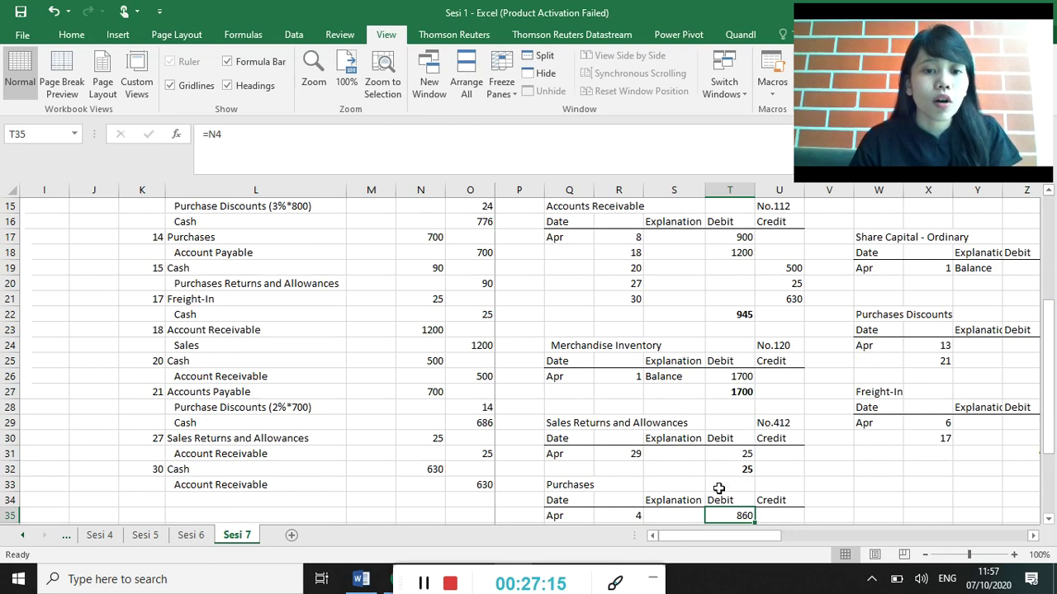
{"action": "left_click", "coordinate": [623, 452]}
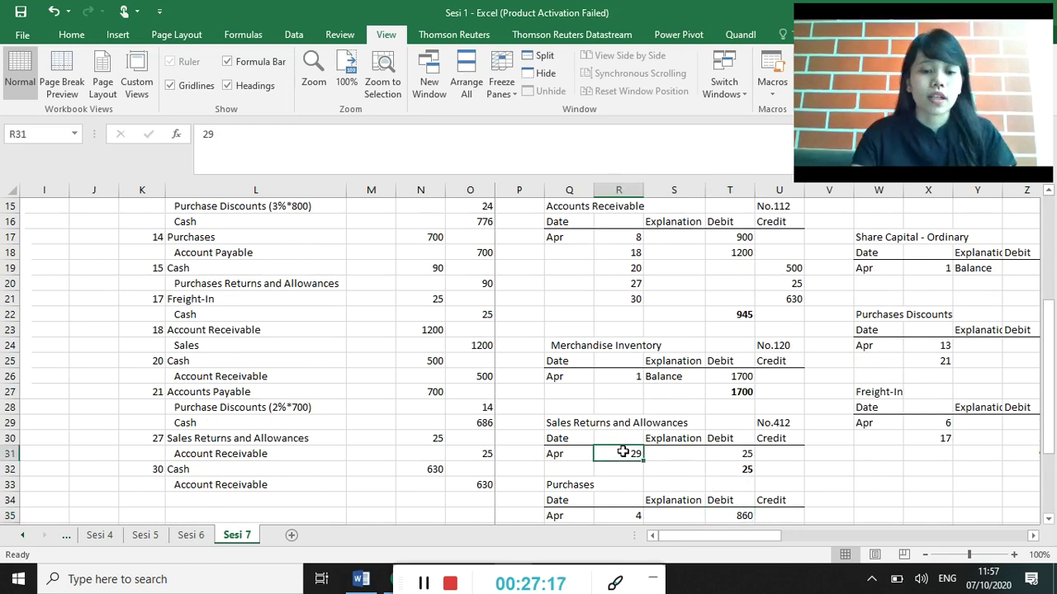
{"action": "type", "text": "27"}
{"action": "key", "text": "Return"}
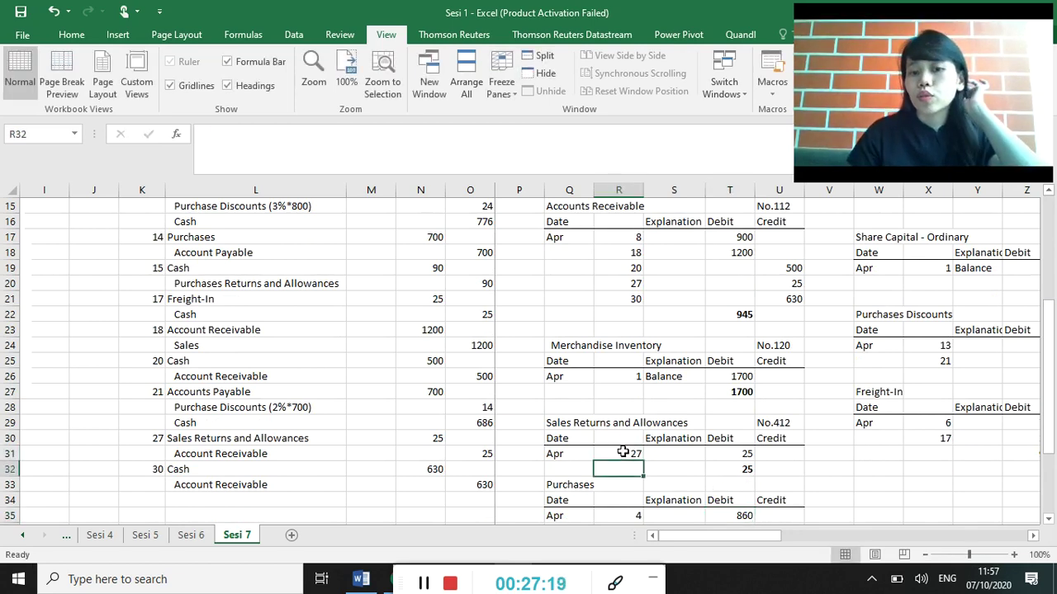
{"action": "left_click", "coordinate": [724, 441]}
{"action": "left_click", "coordinate": [731, 454]}
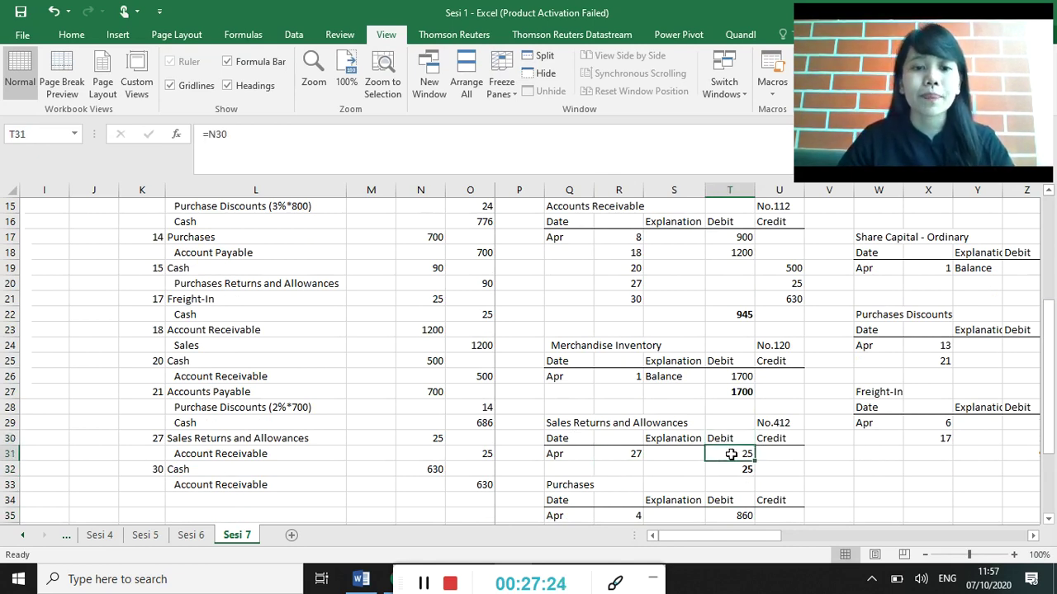
- Examine the April 4, 11 and 14 debit postings and the total formula in the Purchases ledger account
{"action": "key", "text": "Down"}
{"action": "key", "text": "Down"}
{"action": "key", "text": "Down"}
{"action": "key", "text": "Down"}
{"action": "key", "text": "Down"}
{"action": "key", "text": "Down"}
{"action": "key", "text": "Down"}
{"action": "key", "text": "Down"}
{"action": "key", "text": "Up"}
{"action": "key", "text": "Up"}
{"action": "key", "text": "Up"}
{"action": "key", "text": "Up"}
{"action": "key", "text": "Down"}
{"action": "key", "text": "Down"}
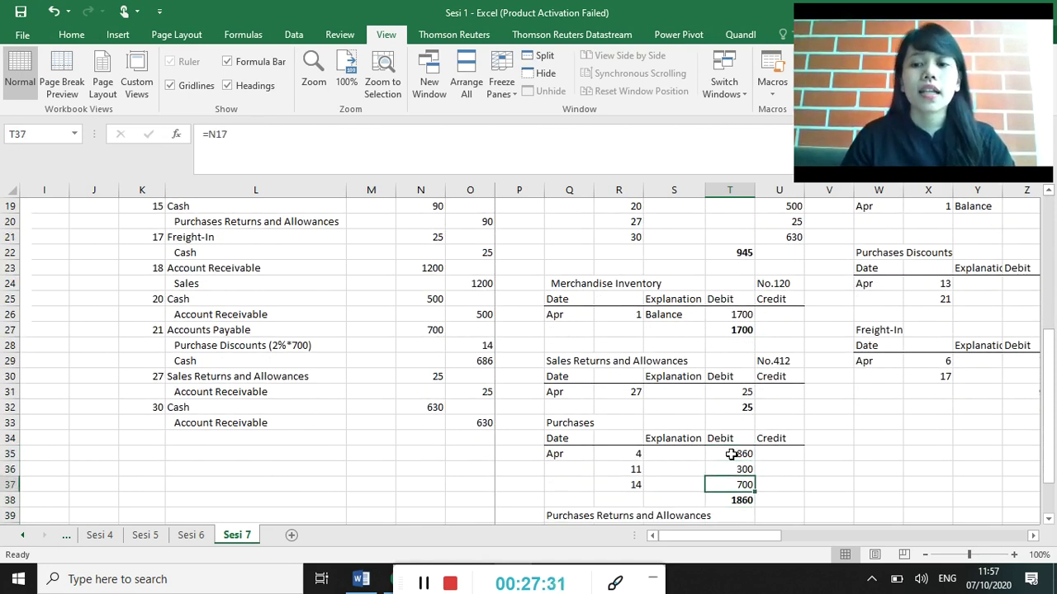
{"action": "key", "text": "Down"}
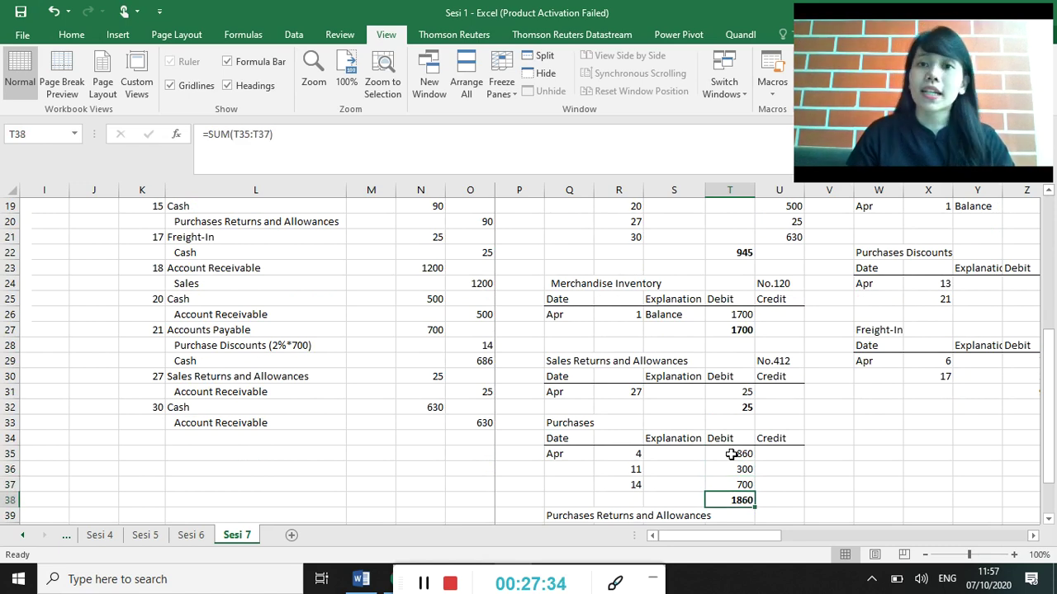
- Examine the April 10 and 15 credit postings and the total formula in the Purchases Returns and Allowances account
{"action": "key", "text": "Down"}
{"action": "key", "text": "Down"}
{"action": "key", "text": "Down"}
{"action": "key", "text": "Down"}
{"action": "key", "text": "Down"}
{"action": "key", "text": "Down"}
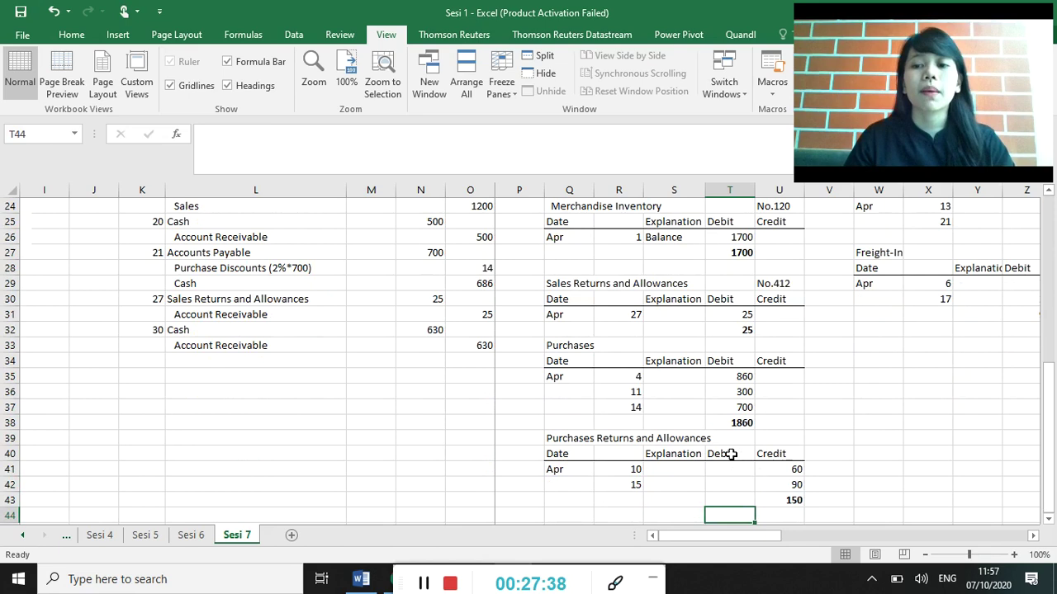
{"action": "left_click", "coordinate": [807, 469]}
{"action": "left_click", "coordinate": [792, 469]}
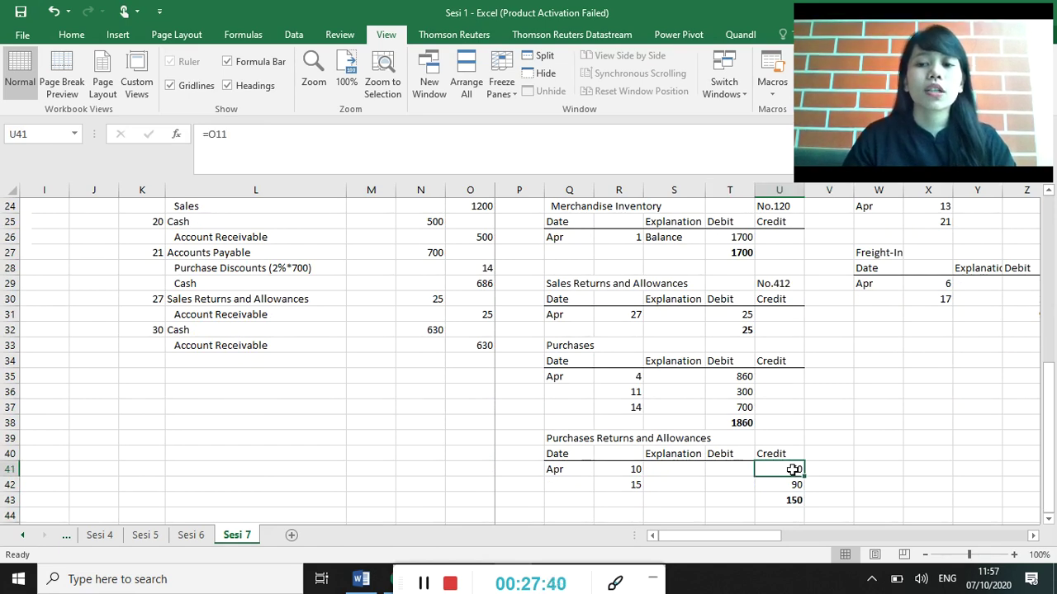
{"action": "key", "text": "Down"}
{"action": "key", "text": "Down"}
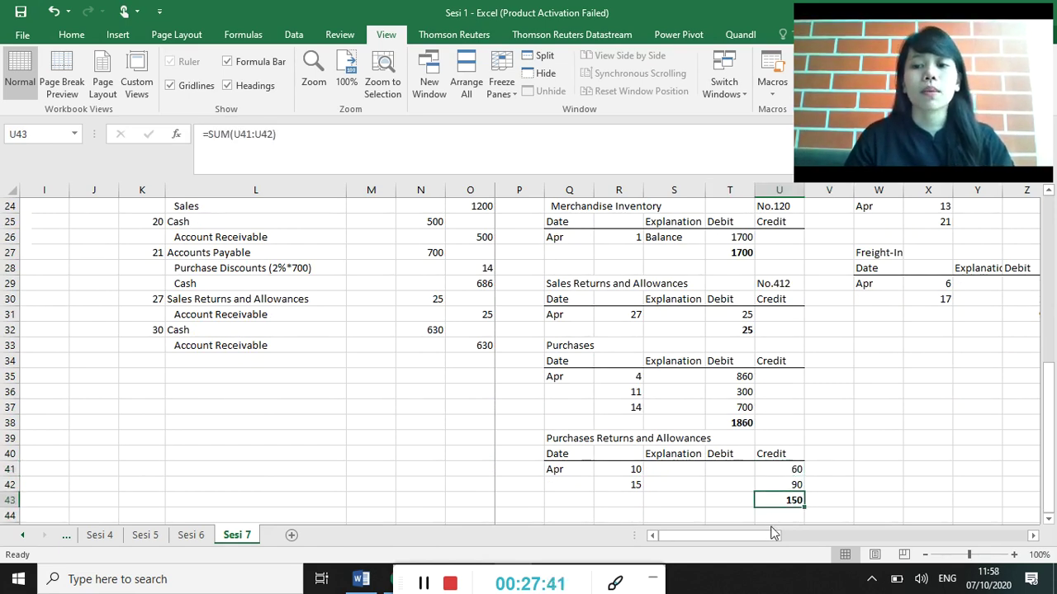
- Examine the posting dates from April 4 to April 21 in the Accounts Payable ledger account
{"action": "left_click_drag", "start_coordinate": [768, 539], "coordinate": [874, 536]}
{"action": "left_click_drag", "start_coordinate": [1054, 454], "coordinate": [1054, 264]}
{"action": "left_click", "coordinate": [524, 238]}
{"action": "key", "text": "Left"}
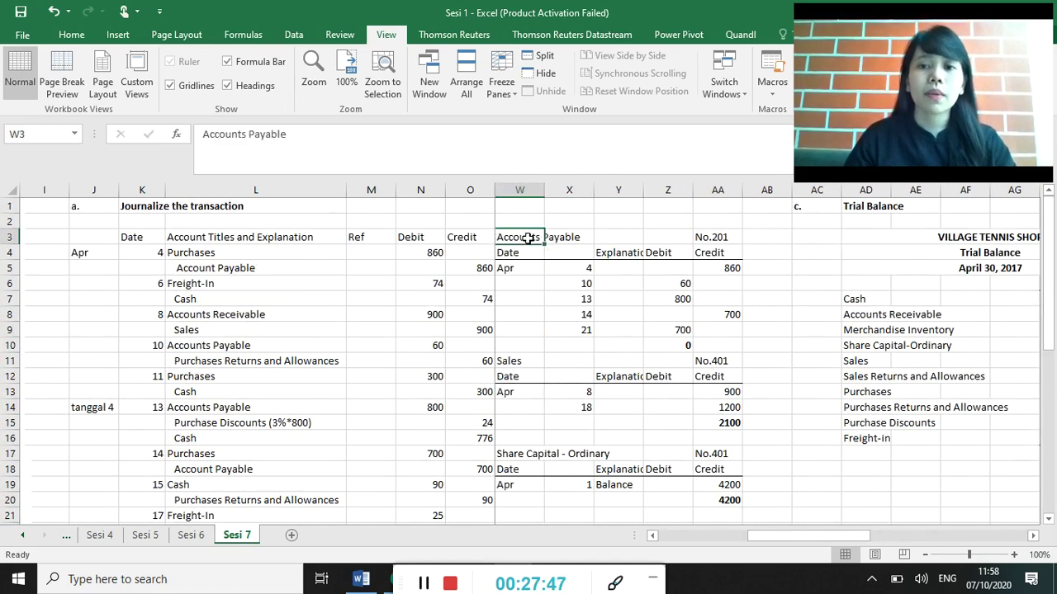
{"action": "left_click", "coordinate": [563, 265]}
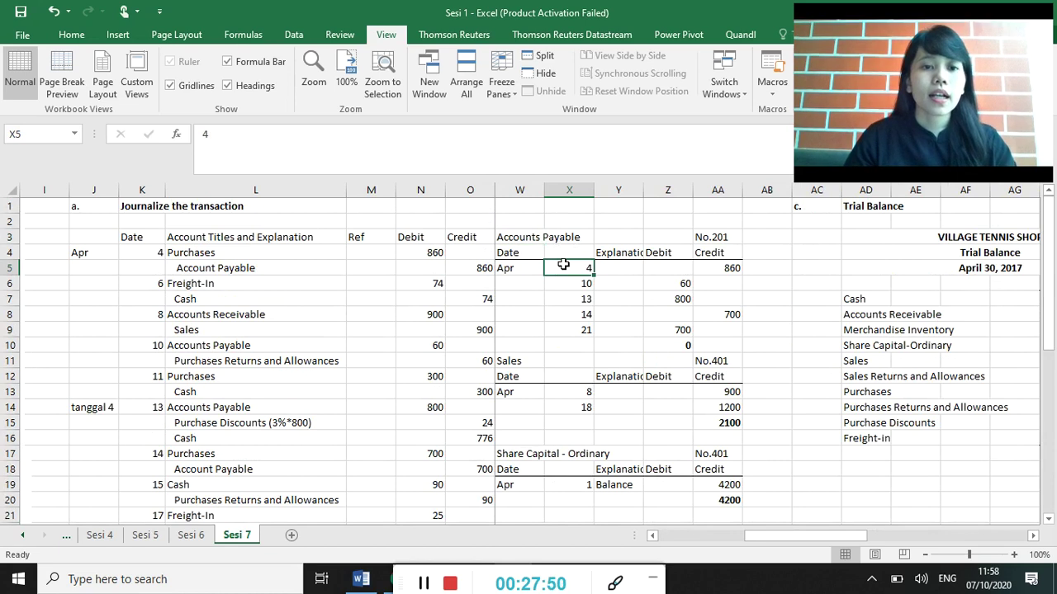
{"action": "key", "text": "Down"}
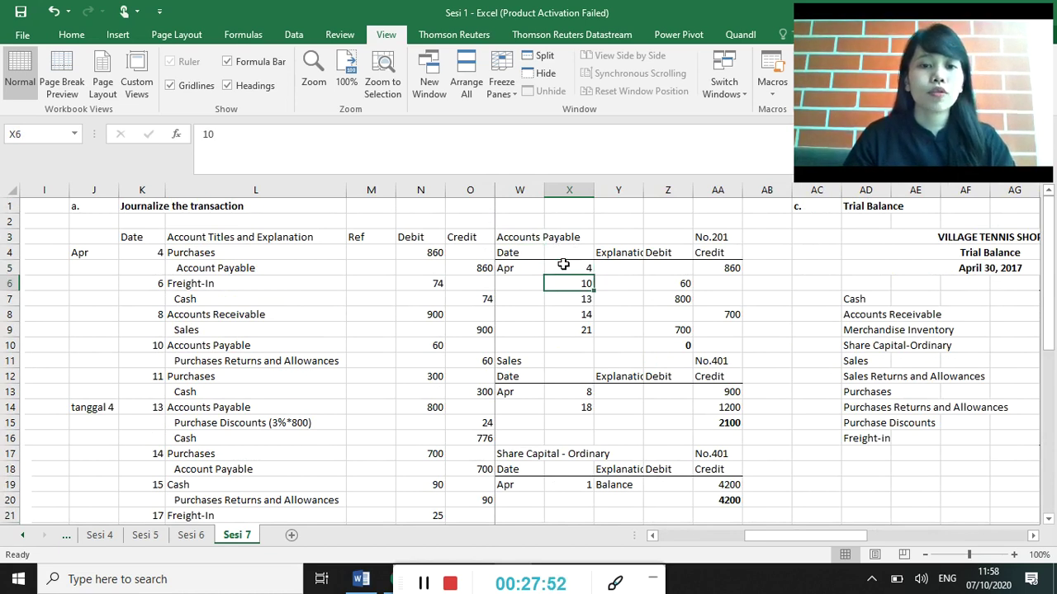
{"action": "key", "text": "Down"}
{"action": "key", "text": "Down"}
{"action": "key", "text": "Down"}
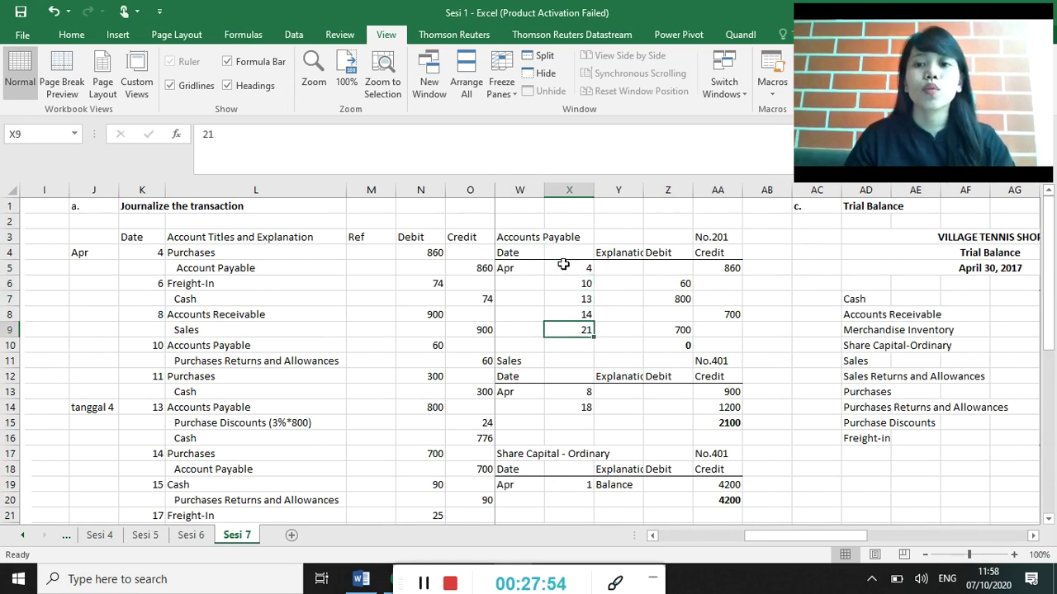
- Check the source formulas of the credit and debit postings in the Accounts Payable ledger account
{"action": "left_click", "coordinate": [731, 269]}
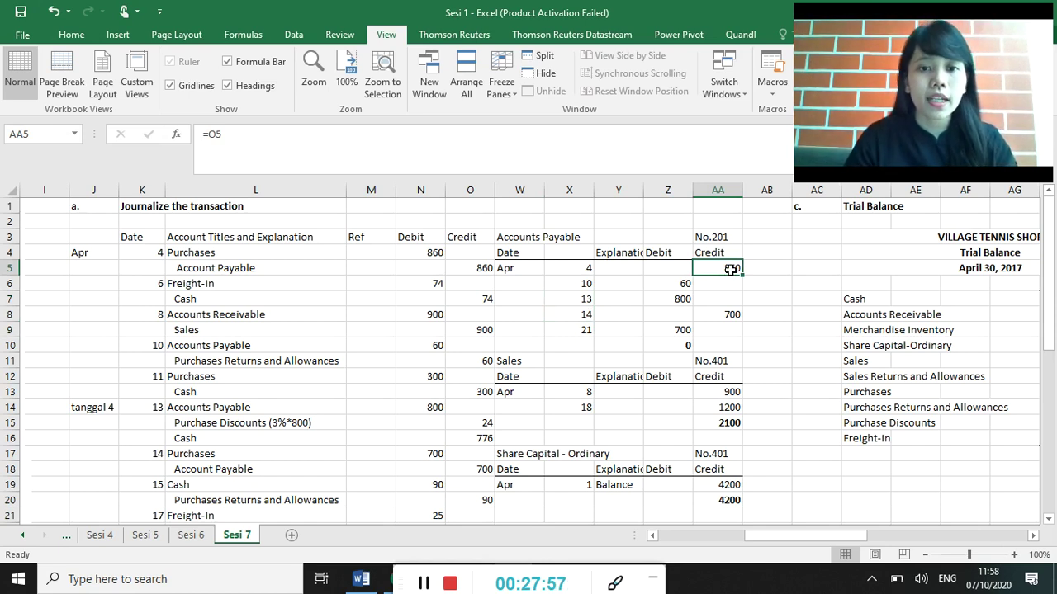
{"action": "key", "text": "Down"}
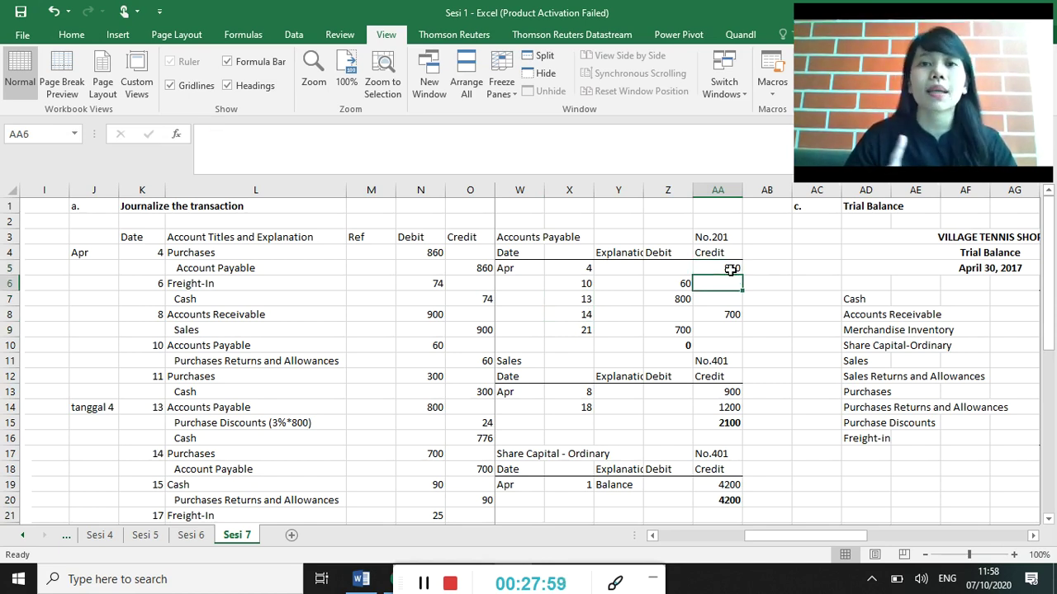
{"action": "key", "text": "Left"}
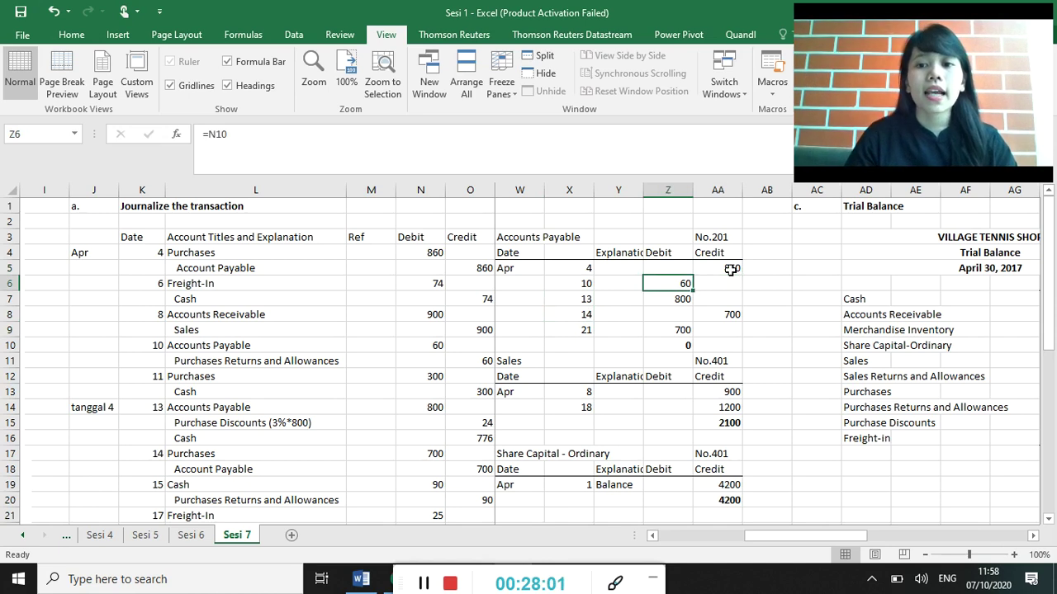
{"action": "key", "text": "Down"}
{"action": "key", "text": "Right"}
{"action": "key", "text": "Down"}
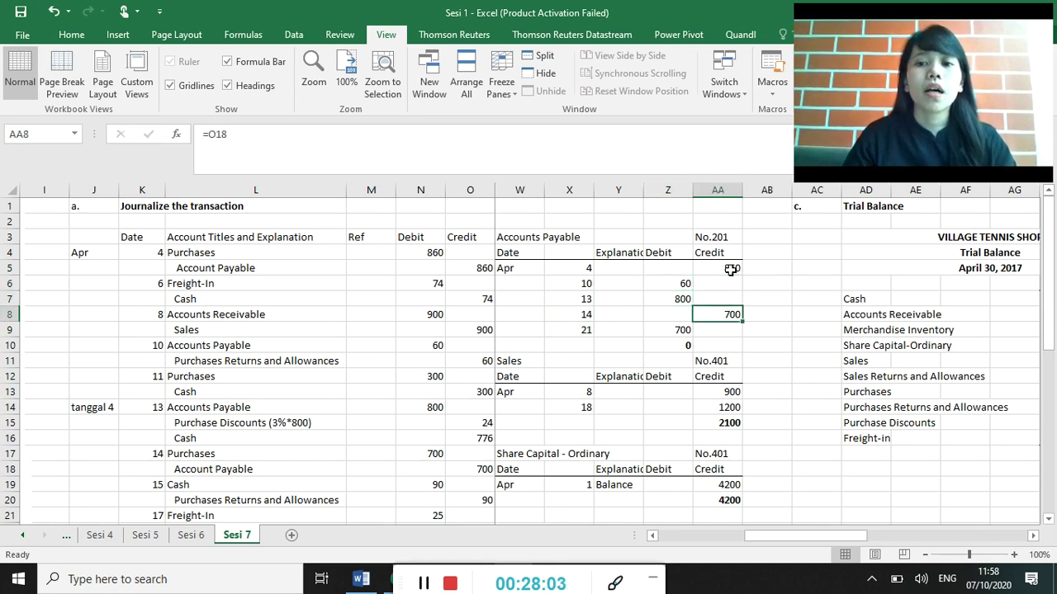
{"action": "key", "text": "Left"}
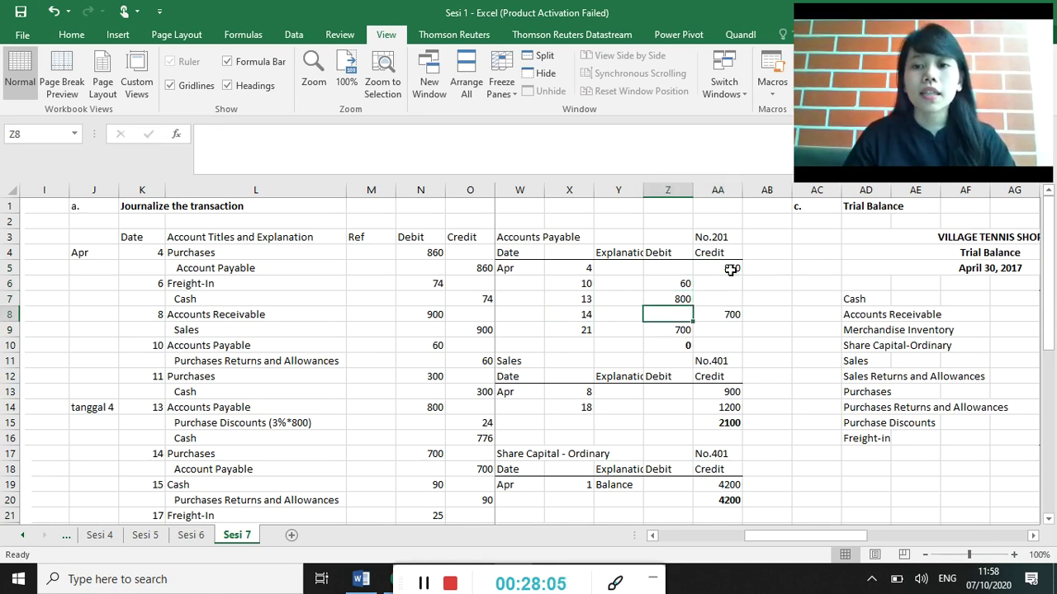
{"action": "key", "text": "Down"}
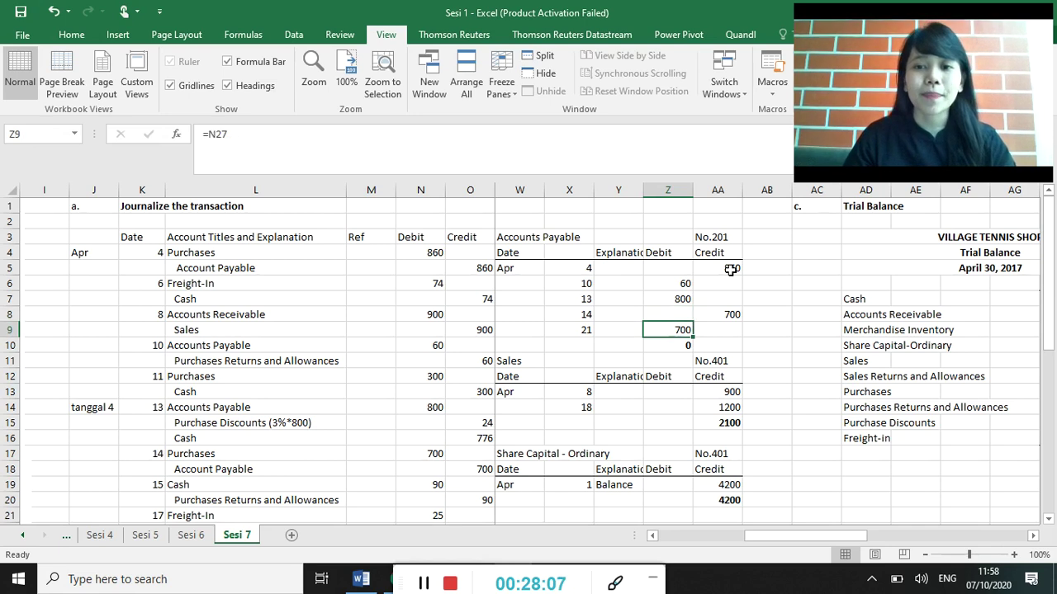
- Look over the Sales and Share Capital - Ordinary ledger accounts down to the Purchases Discounts heading
{"action": "key", "text": "Down"}
{"action": "key", "text": "Down"}
{"action": "key", "text": "Down"}
{"action": "key", "text": "Down"}
{"action": "key", "text": "Down"}
{"action": "key", "text": "Down"}
{"action": "key", "text": "Down"}
{"action": "key", "text": "Down"}
{"action": "key", "text": "Down"}
{"action": "key", "text": "Down"}
{"action": "key", "text": "Down"}
{"action": "key", "text": "Down"}
{"action": "key", "text": "Down"}
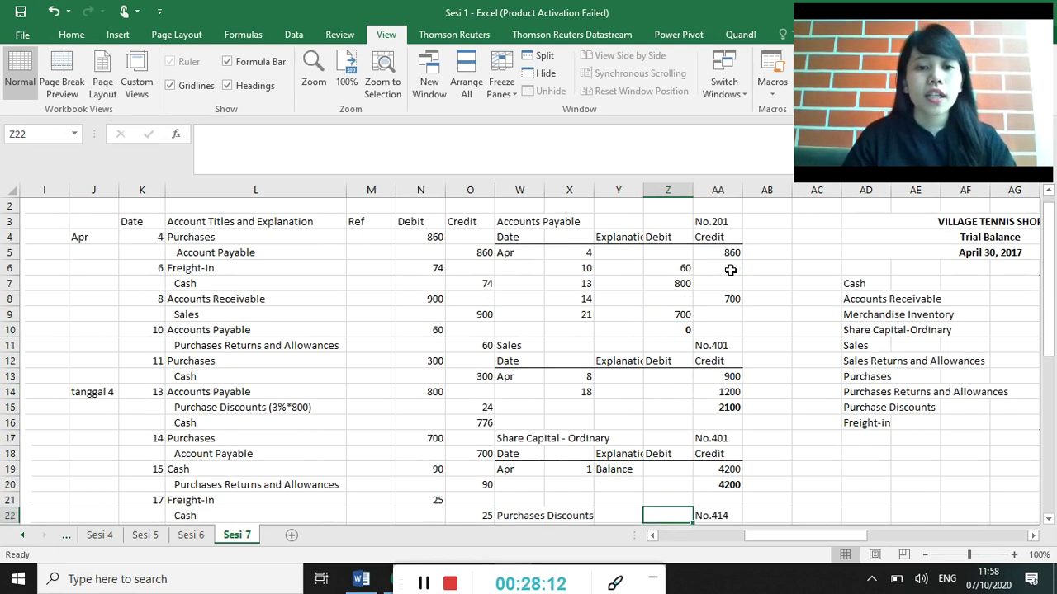
- Review the Purchases Discounts ledger postings and check the discount formulas in the April 13 and April 21 journal entries
{"action": "key", "text": "Down"}
{"action": "key", "text": "Down"}
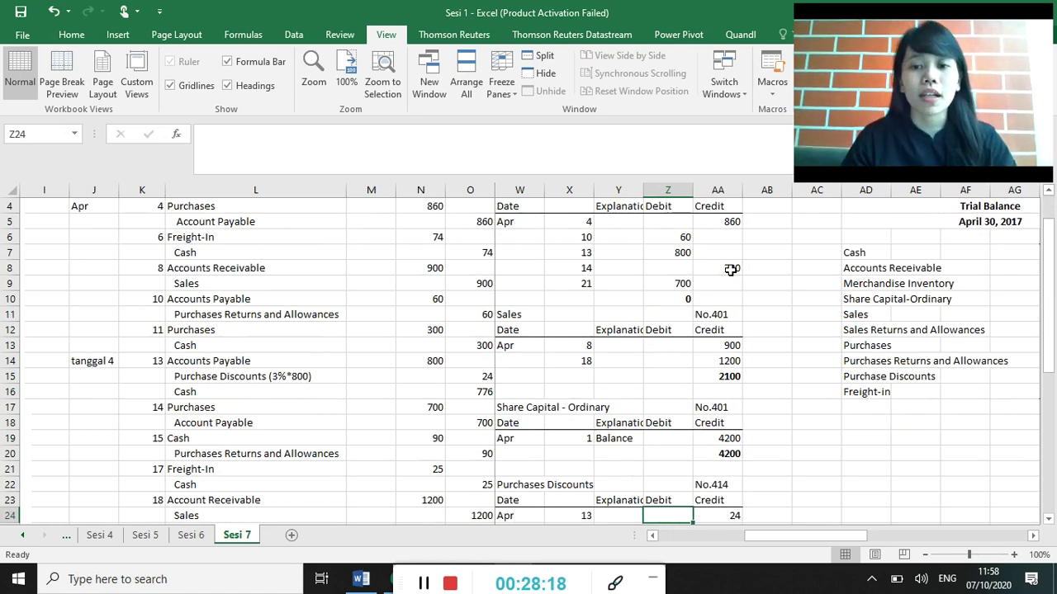
{"action": "key", "text": "Down"}
{"action": "key", "text": "Down"}
{"action": "key", "text": "Down"}
{"action": "key", "text": "Down"}
{"action": "key", "text": "Down"}
{"action": "key", "text": "Down"}
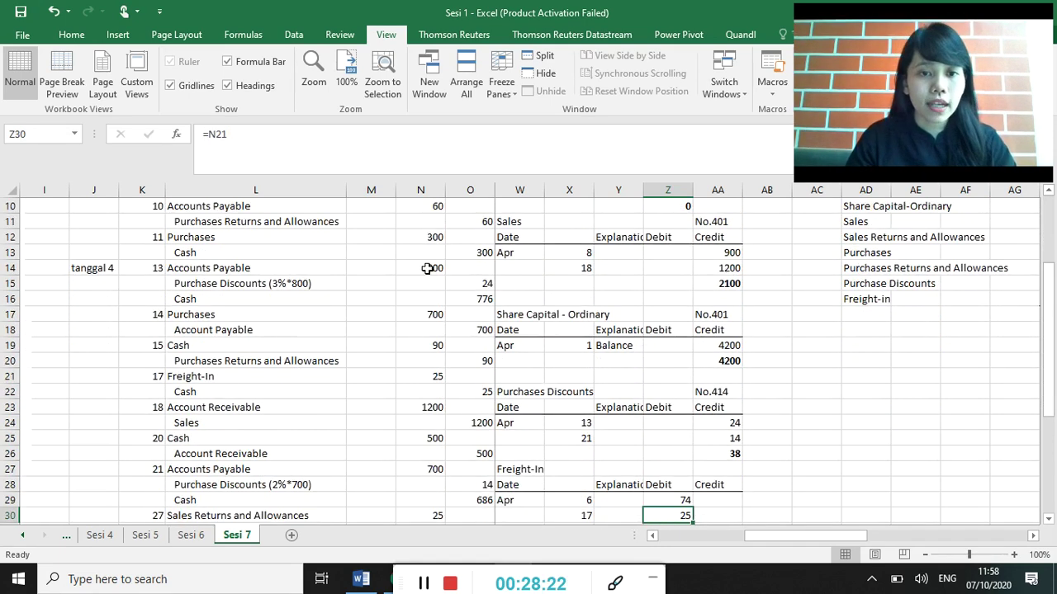
{"action": "left_click", "coordinate": [470, 283]}
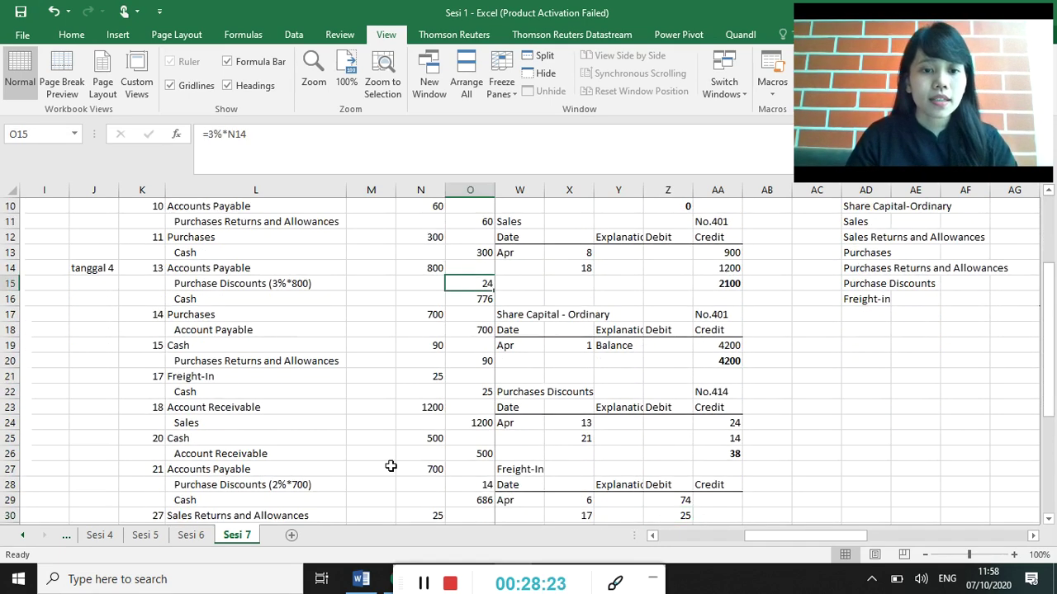
{"action": "left_click", "coordinate": [478, 485]}
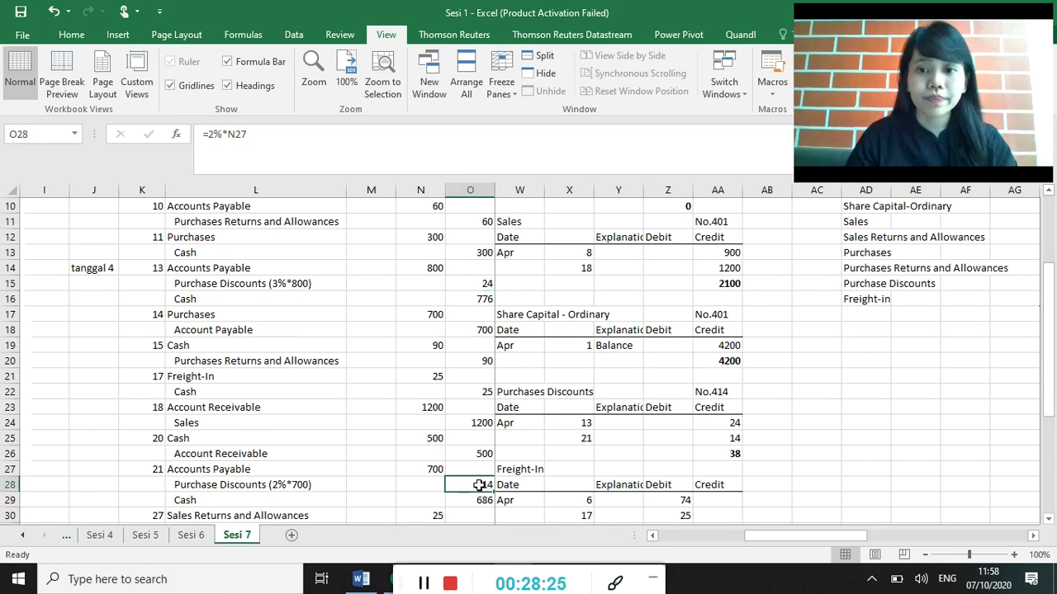
- Examine the April 6 and April 17 debit postings in the Freight-In ledger account
{"action": "left_click", "coordinate": [724, 492]}
{"action": "key", "text": "Down"}
{"action": "key", "text": "Down"}
{"action": "key", "text": "Down"}
{"action": "key", "text": "Down"}
{"action": "key", "text": "Down"}
{"action": "key", "text": "Down"}
{"action": "key", "text": "Down"}
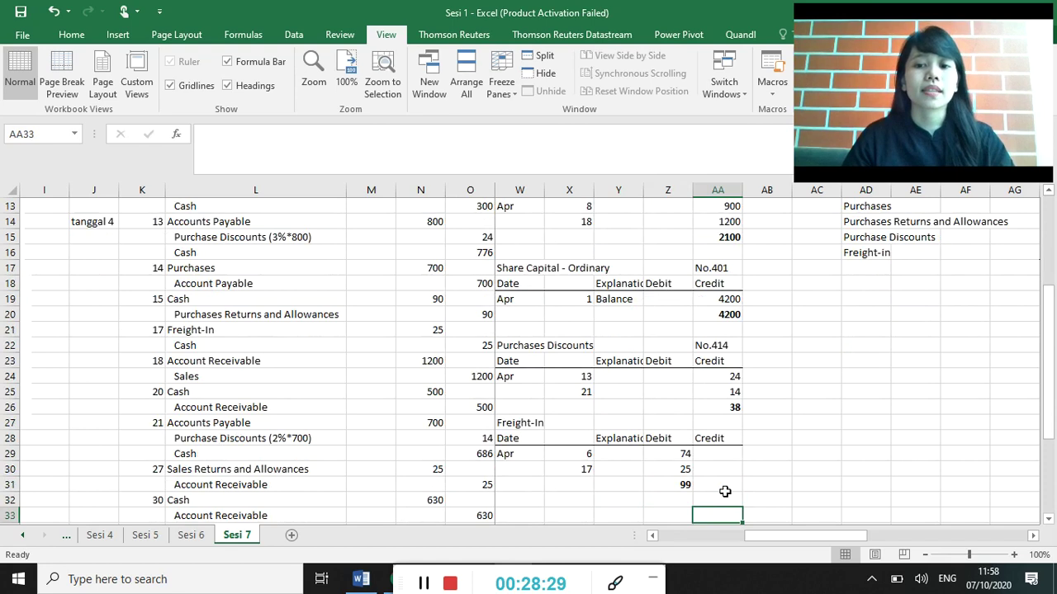
{"action": "left_click", "coordinate": [664, 426]}
{"action": "key", "text": "Down"}
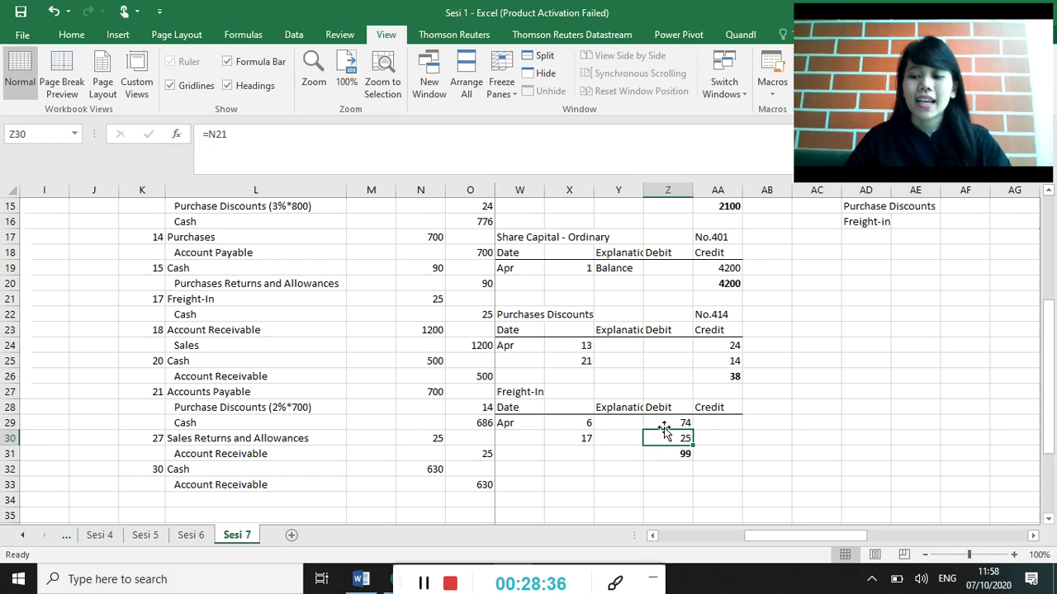
- Examine the Cash, Accounts Receivable and Merchandise Inventory debit balances in the April 30, 2017 trial balance and their ledger references
{"action": "key", "text": "Up"}
{"action": "key", "text": "Up"}
{"action": "key", "text": "Up"}
{"action": "key", "text": "Up"}
{"action": "key", "text": "Up"}
{"action": "key", "text": "Up"}
{"action": "key", "text": "Up"}
{"action": "key", "text": "Up"}
{"action": "key", "text": "Up"}
{"action": "key", "text": "Up"}
{"action": "key", "text": "Up"}
{"action": "key", "text": "Up"}
{"action": "key", "text": "Up"}
{"action": "key", "text": "Up"}
{"action": "key", "text": "Up"}
{"action": "key", "text": "Up"}
{"action": "key", "text": "Up"}
{"action": "key", "text": "Up"}
{"action": "key", "text": "Up"}
{"action": "key", "text": "Up"}
{"action": "key", "text": "Up"}
{"action": "key", "text": "Up"}
{"action": "key", "text": "Up"}
{"action": "key", "text": "Up"}
{"action": "key", "text": "Up"}
{"action": "key", "text": "Up"}
{"action": "key", "text": "Up"}
{"action": "key", "text": "Up"}
{"action": "key", "text": "Up"}
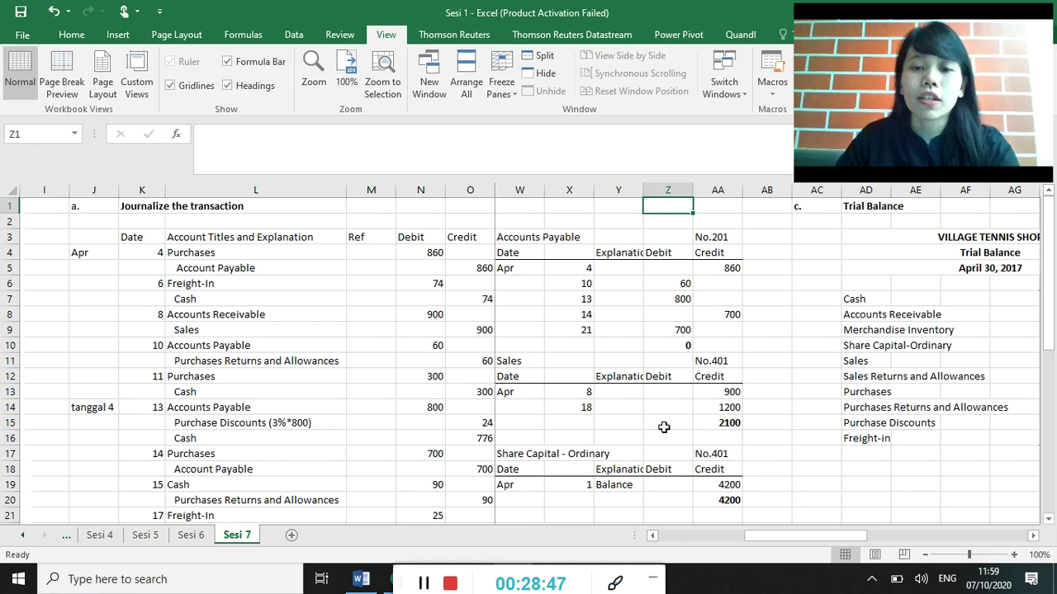
{"action": "key", "text": "Right"}
{"action": "key", "text": "Right"}
{"action": "key", "text": "Right"}
{"action": "key", "text": "Right"}
{"action": "key", "text": "Right"}
{"action": "key", "text": "Right"}
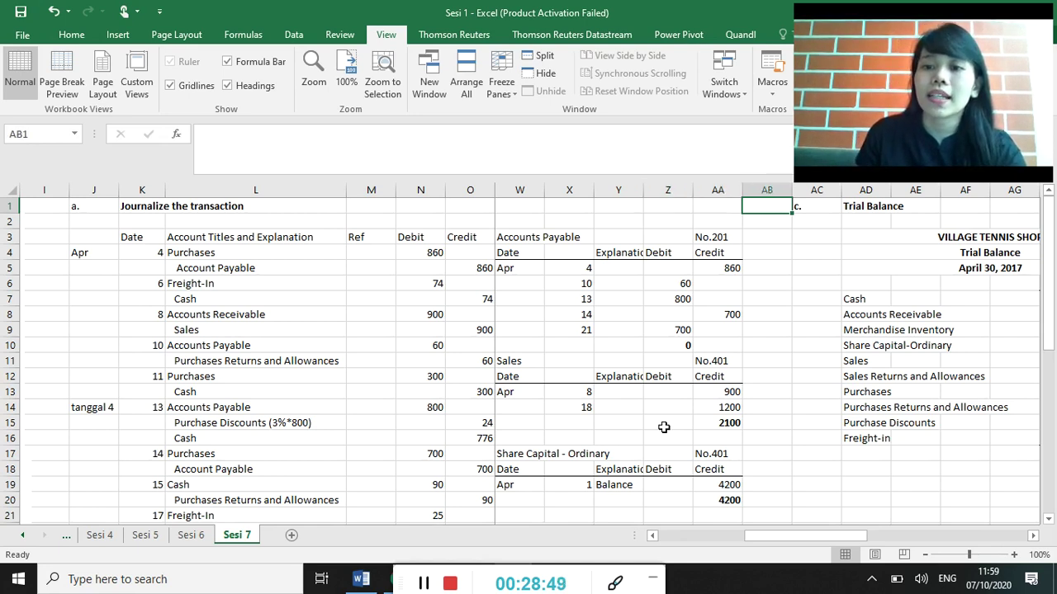
{"action": "key", "text": "Right"}
{"action": "key", "text": "Right"}
{"action": "key", "text": "Right"}
{"action": "key", "text": "Right"}
{"action": "key", "text": "Right"}
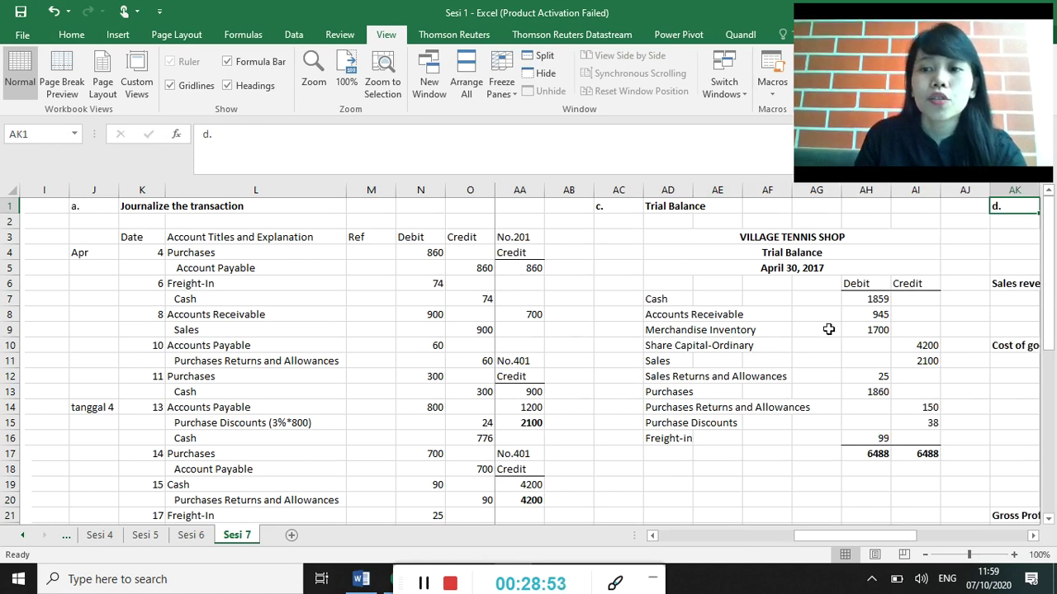
{"action": "left_click", "coordinate": [867, 299]}
{"action": "left_click", "coordinate": [222, 135]}
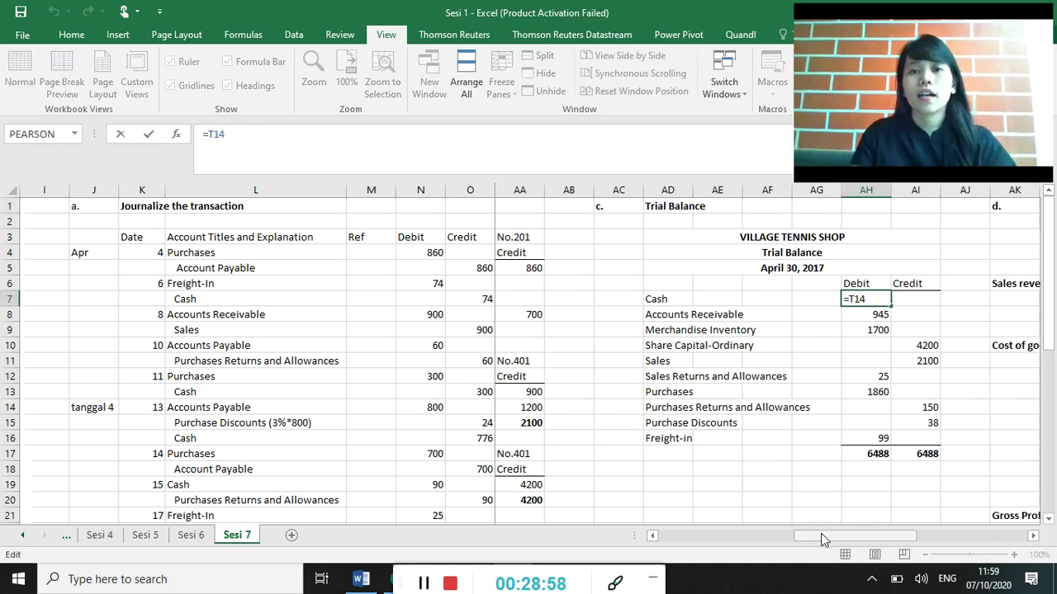
{"action": "key", "text": "Return"}
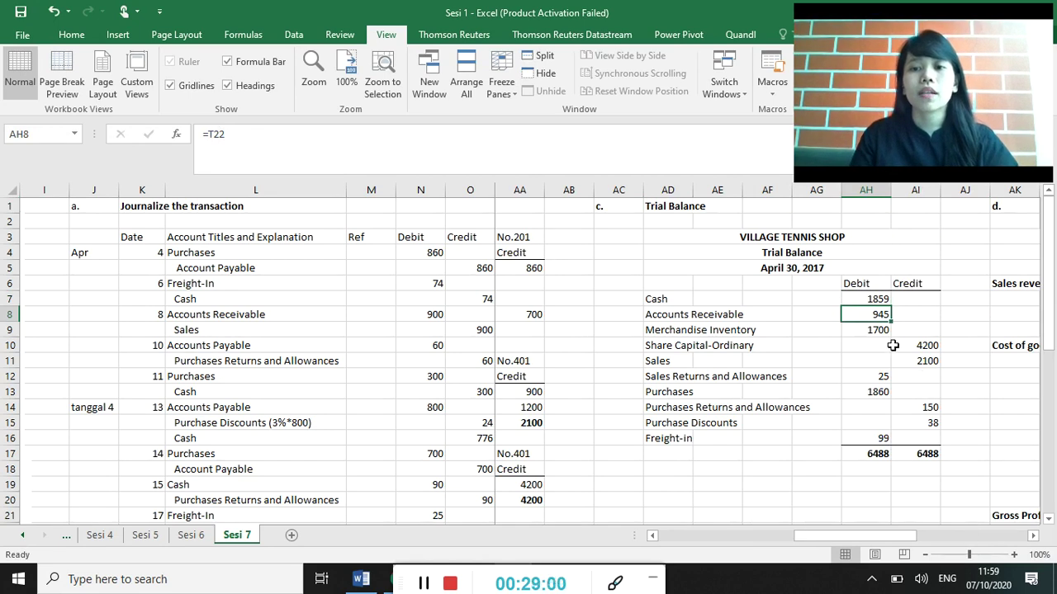
{"action": "left_click", "coordinate": [869, 330]}
- Trace the trial balance credits for Share Capital-Ordinary and Sales to their ledger totals
{"action": "left_click", "coordinate": [918, 345]}
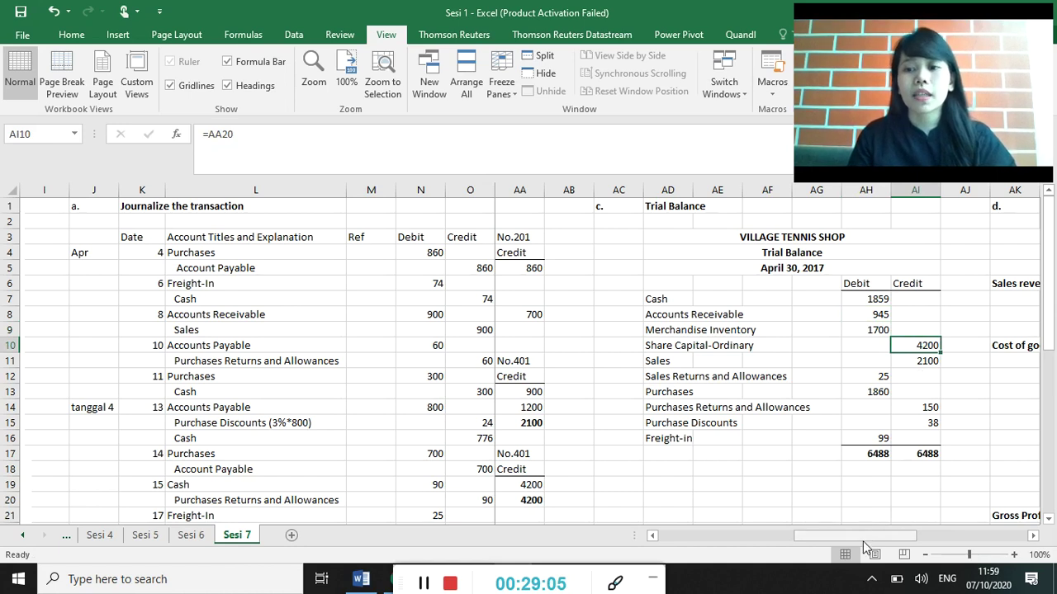
{"action": "mouse_move", "coordinate": [861, 541]}
{"action": "left_mouse_down"}
{"action": "mouse_move", "coordinate": [824, 543]}
{"action": "mouse_move", "coordinate": [842, 539]}
{"action": "left_mouse_up"}
{"action": "left_click", "coordinate": [218, 134]}
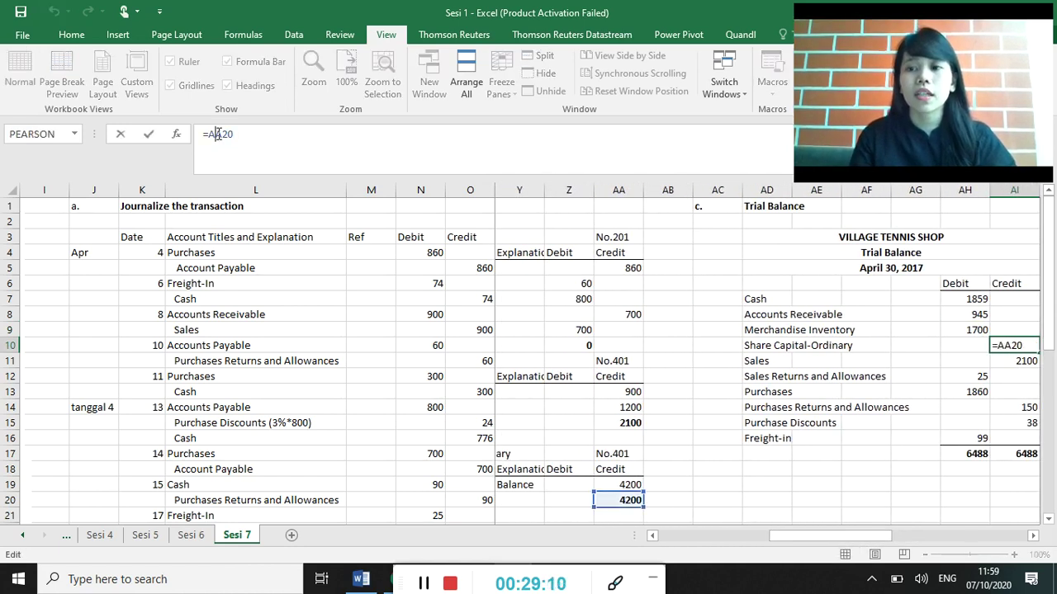
{"action": "key", "text": "Return"}
{"action": "left_click", "coordinate": [219, 134]}
{"action": "key", "text": "Return"}
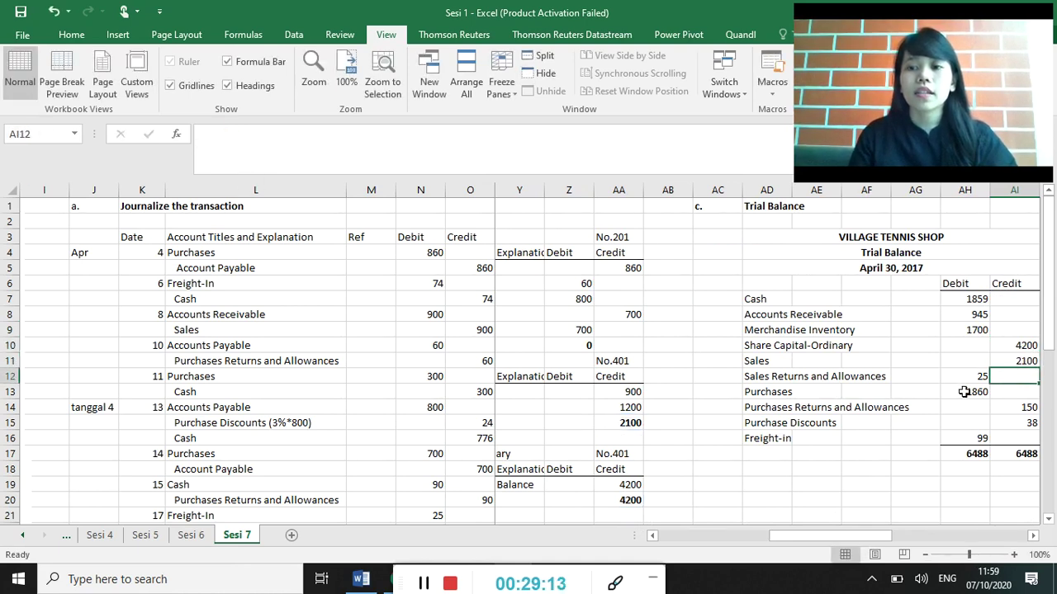
- Check the trial balance formulas from Sales Returns and Allowances down to Freight-in and the debit total
{"action": "left_click", "coordinate": [969, 378]}
{"action": "left_click", "coordinate": [217, 136]}
{"action": "key", "text": "Return"}
{"action": "left_click", "coordinate": [1016, 408]}
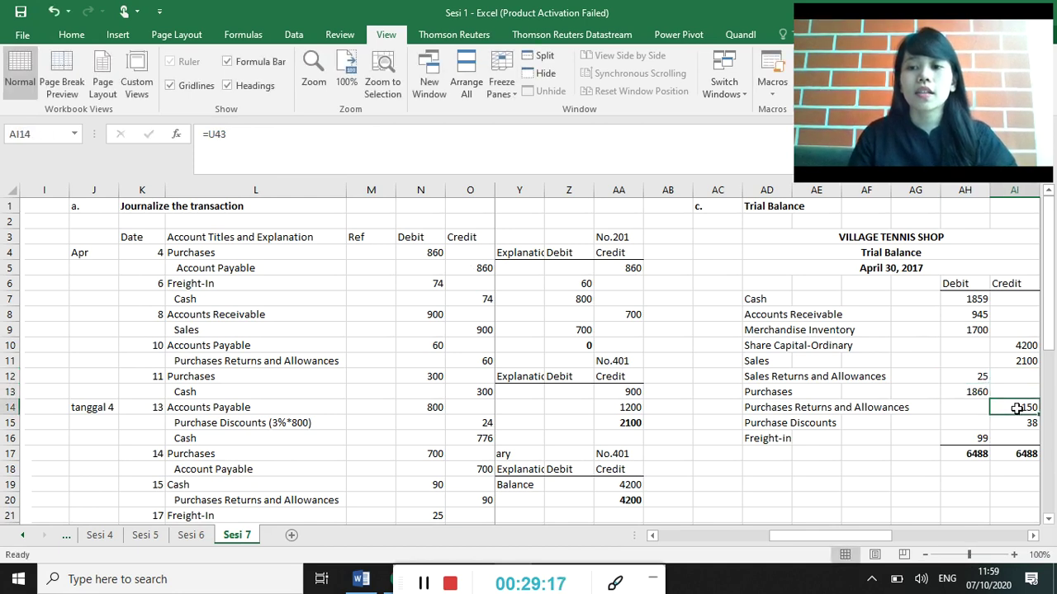
{"action": "key", "text": "Down"}
{"action": "key", "text": "Down"}
{"action": "key", "text": "Left"}
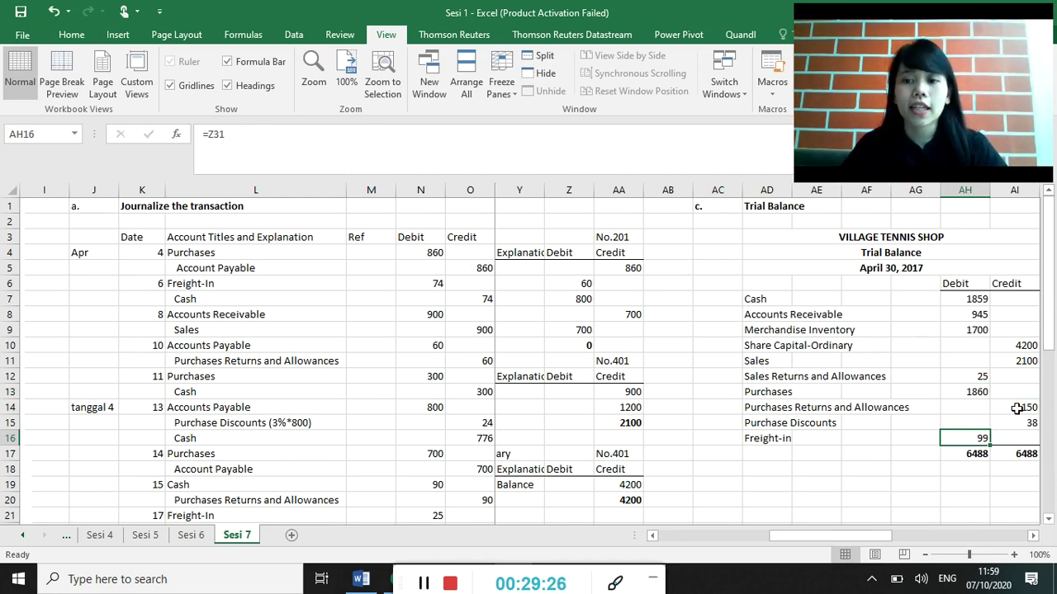
{"action": "left_click", "coordinate": [982, 454]}
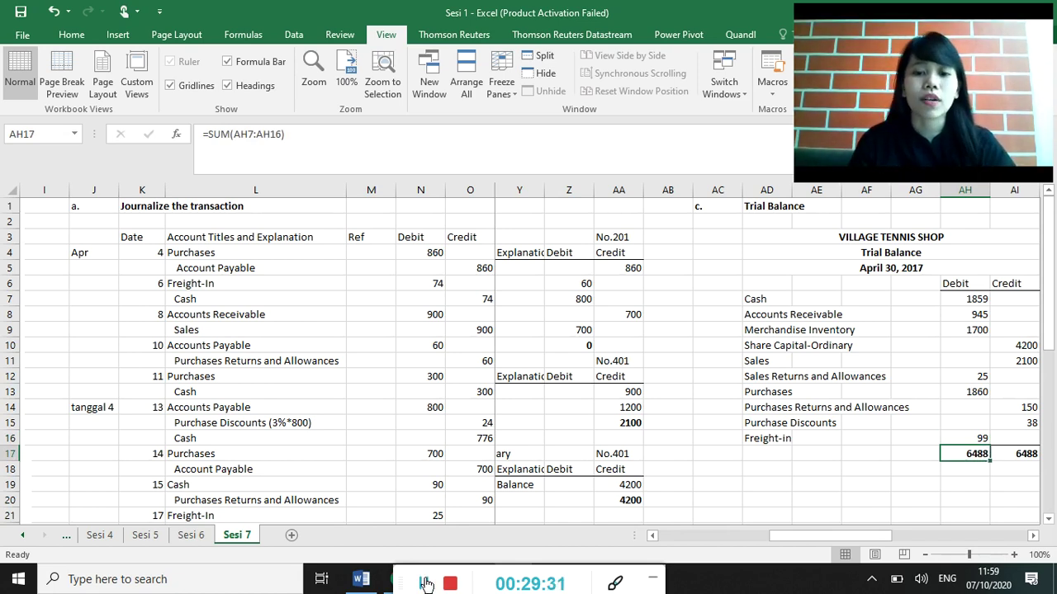
- Change the statement heading under the shop name in section d to "Income Statement (partial)"
{"action": "scroll", "coordinate": [584, 386], "scroll_direction": "right", "scroll_amount": 4}
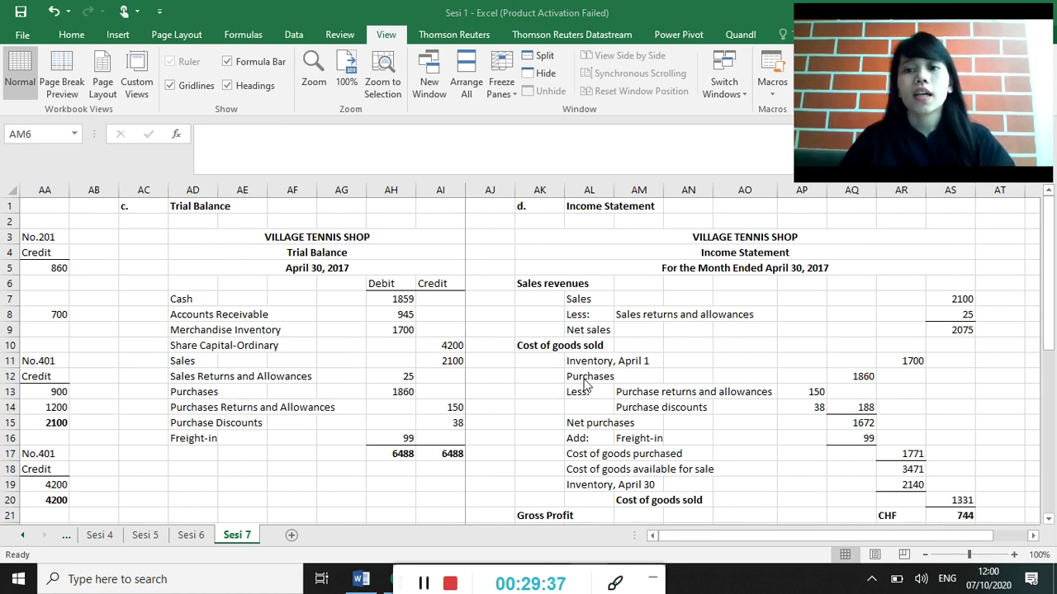
{"action": "left_click", "coordinate": [665, 246]}
{"action": "left_click", "coordinate": [204, 135]}
{"action": "left_click", "coordinate": [336, 139]}
{"action": "type", "text": "("}
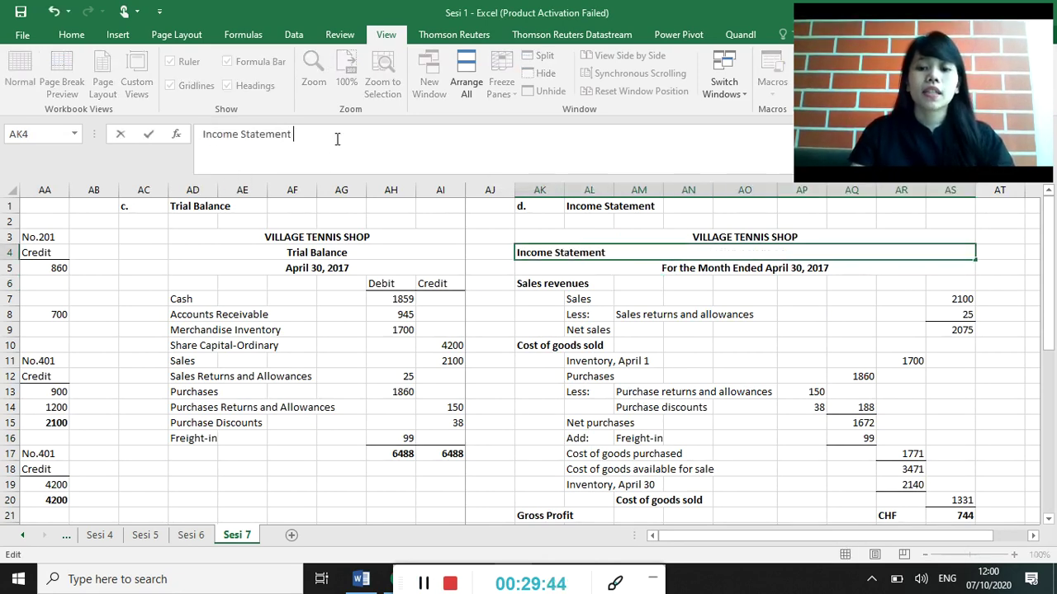
{"action": "type", "text": "partial)"}
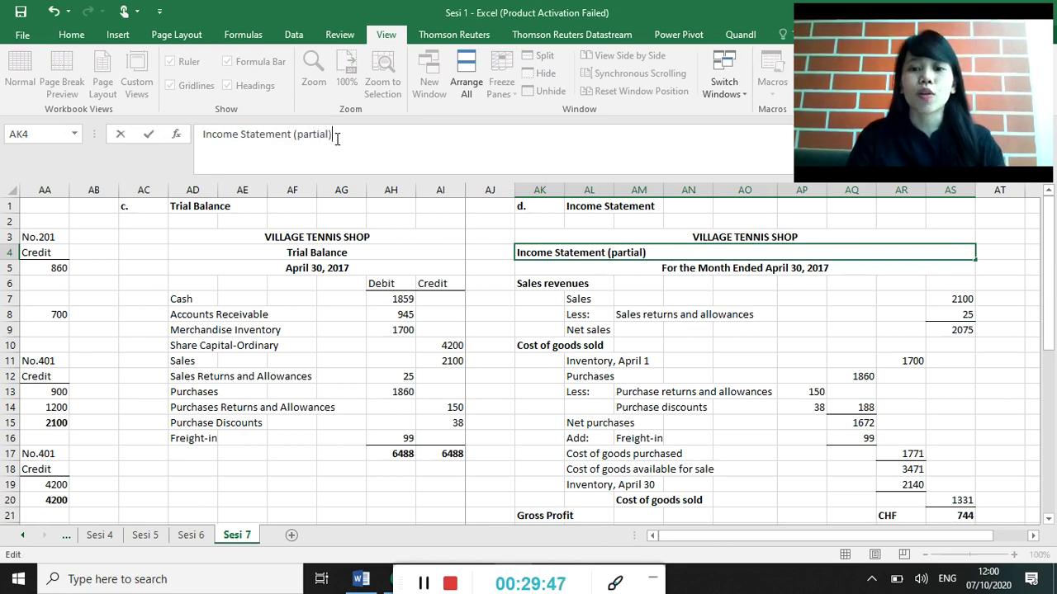
{"action": "key", "text": "Return"}
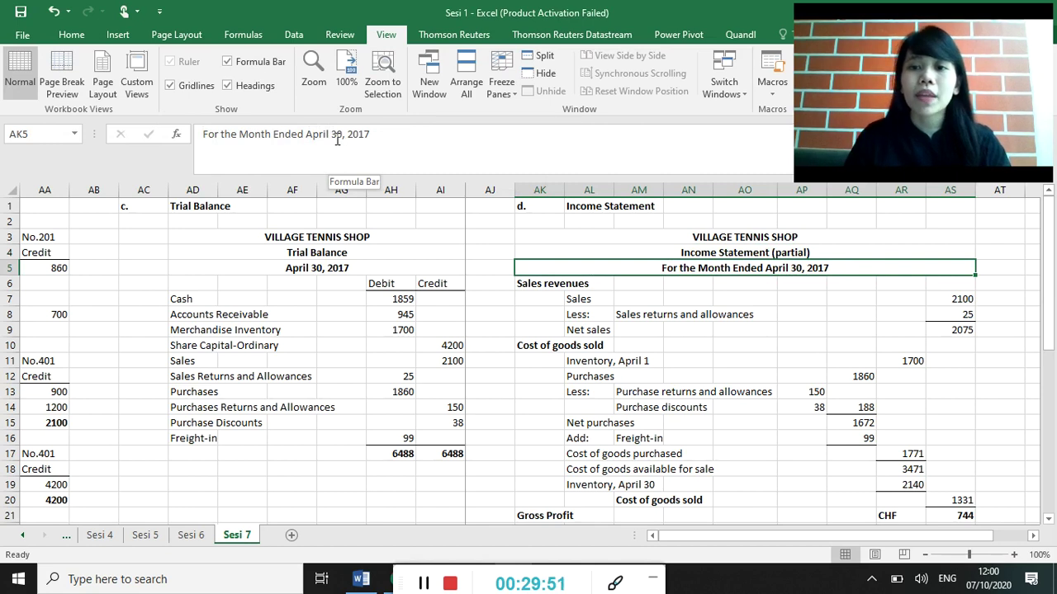
- Trace the income statement's Sales and Sales returns and allowances amounts to their trial balance cells and check the Net sales formula
{"action": "left_click", "coordinate": [601, 312]}
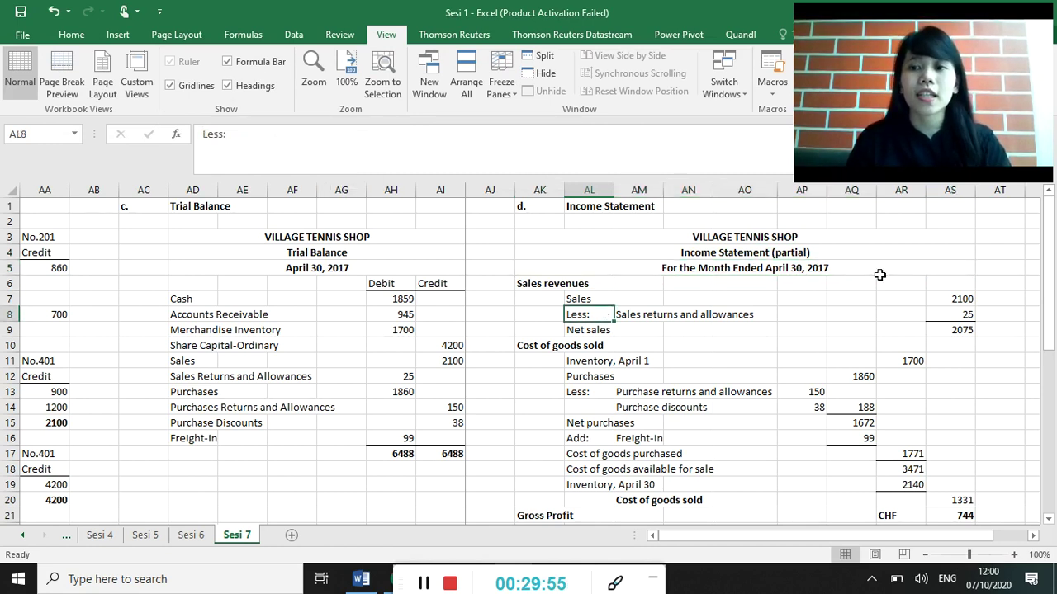
{"action": "left_click", "coordinate": [960, 299]}
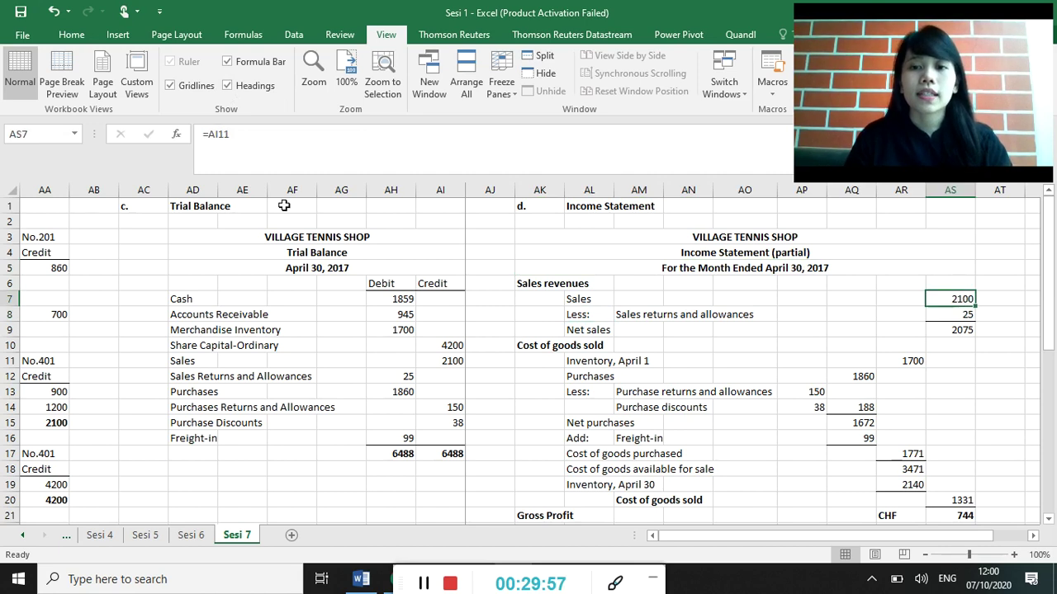
{"action": "left_click", "coordinate": [215, 139]}
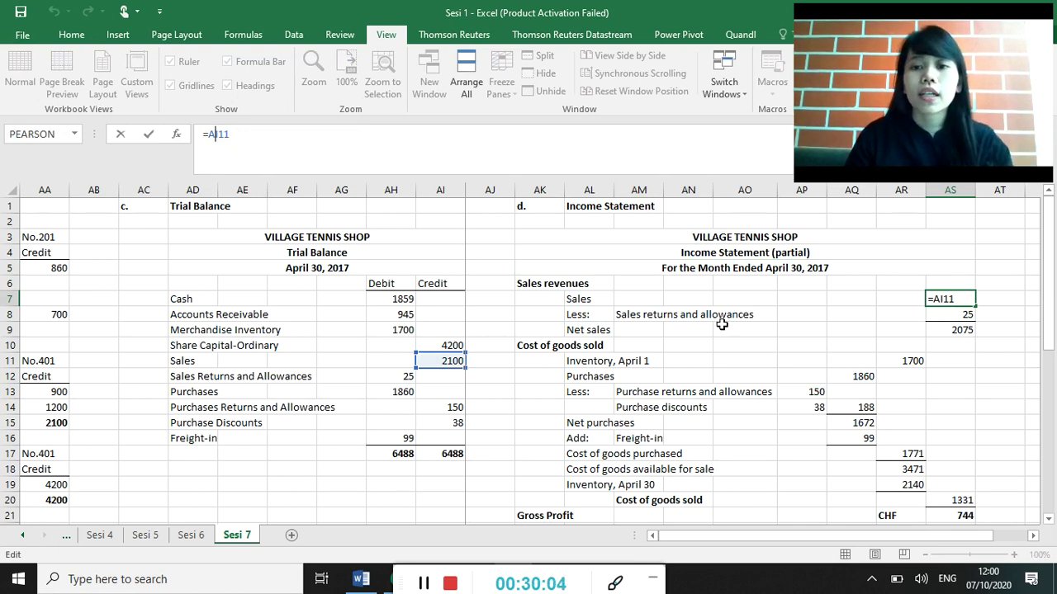
{"action": "left_click", "coordinate": [963, 314]}
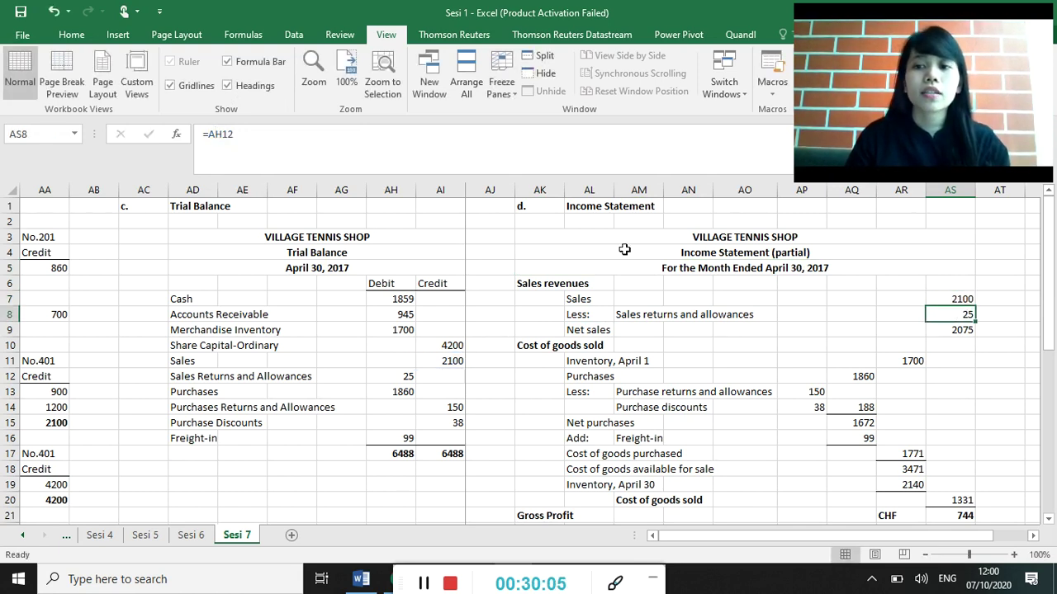
{"action": "left_click", "coordinate": [222, 134]}
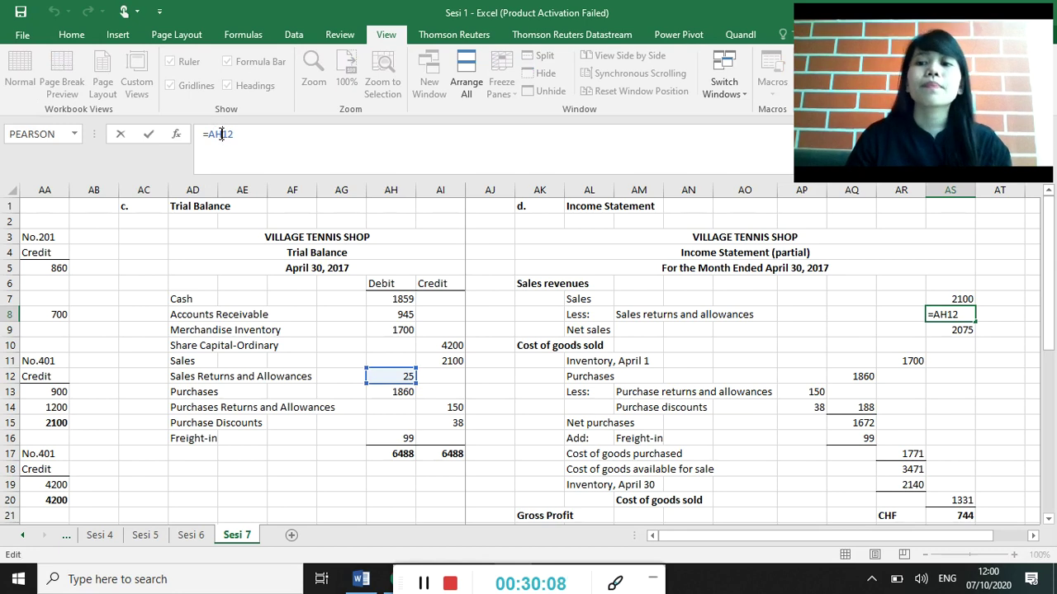
{"action": "key", "text": "Return"}
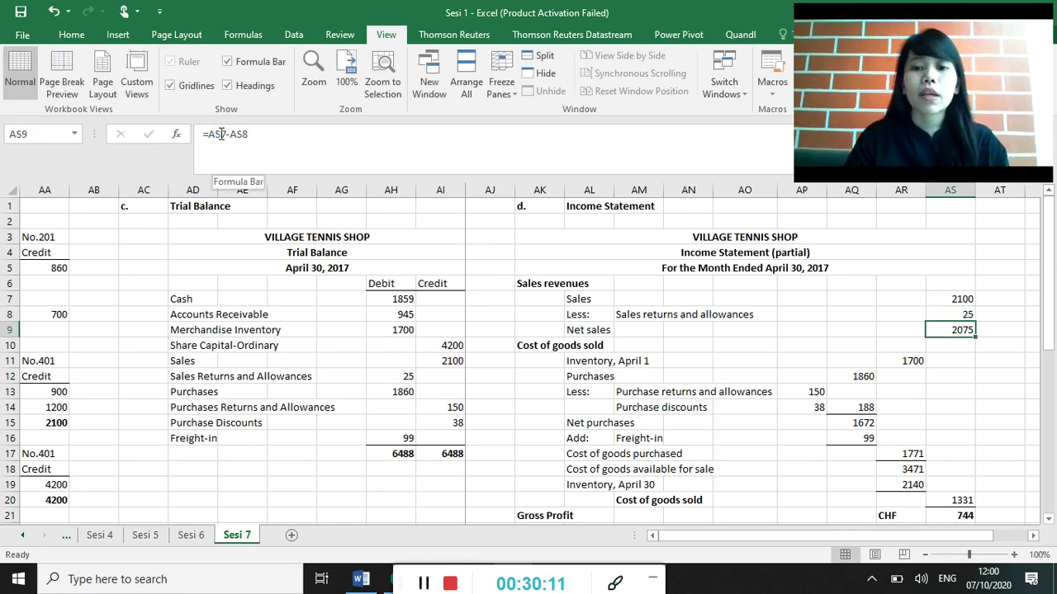
- Trace the April 1 inventory and Purchases amounts under Cost of goods sold to their trial balance cells
{"action": "left_click", "coordinate": [908, 363]}
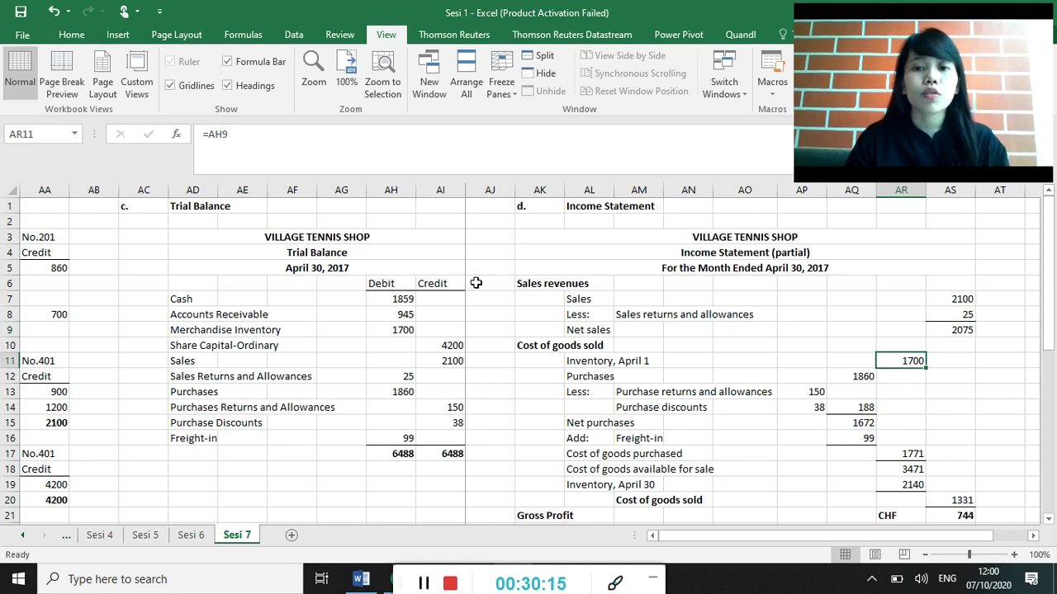
{"action": "left_click", "coordinate": [218, 134]}
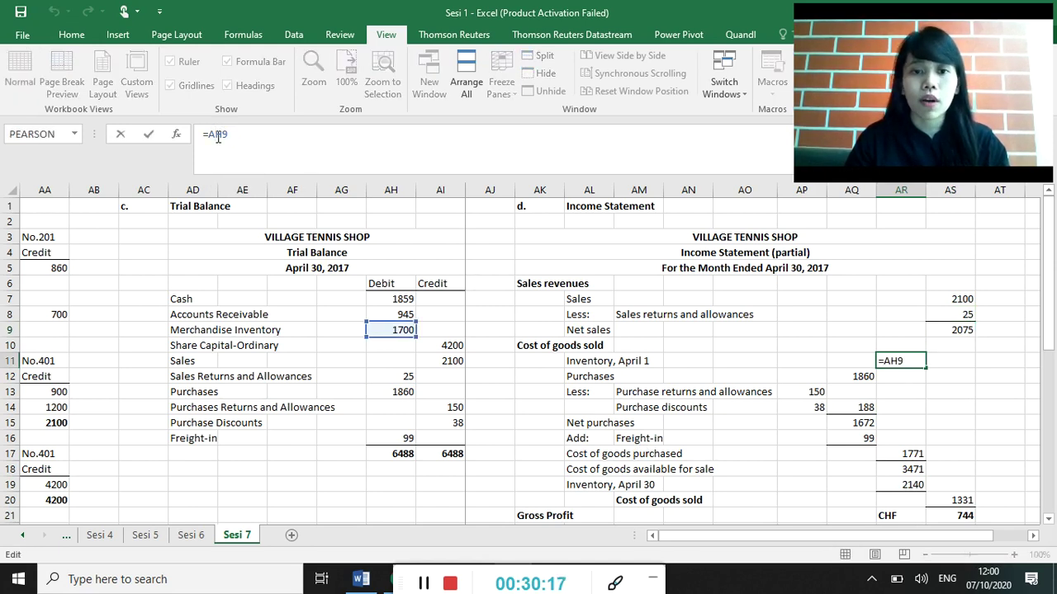
{"action": "key", "text": "ctrl+Return"}
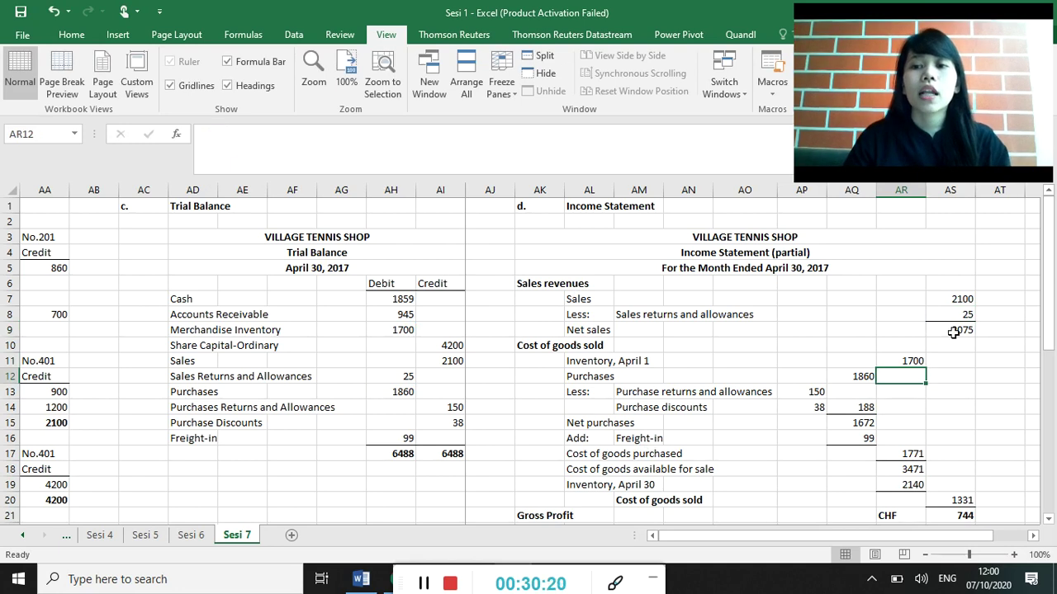
{"action": "left_click", "coordinate": [850, 383]}
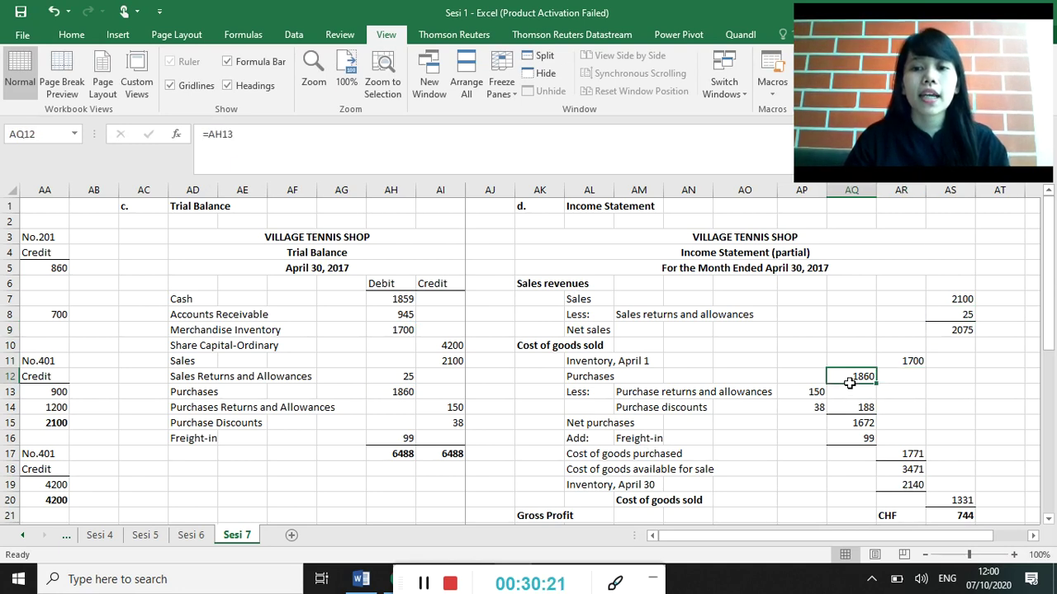
{"action": "left_click", "coordinate": [224, 134]}
{"action": "key", "text": "Return"}
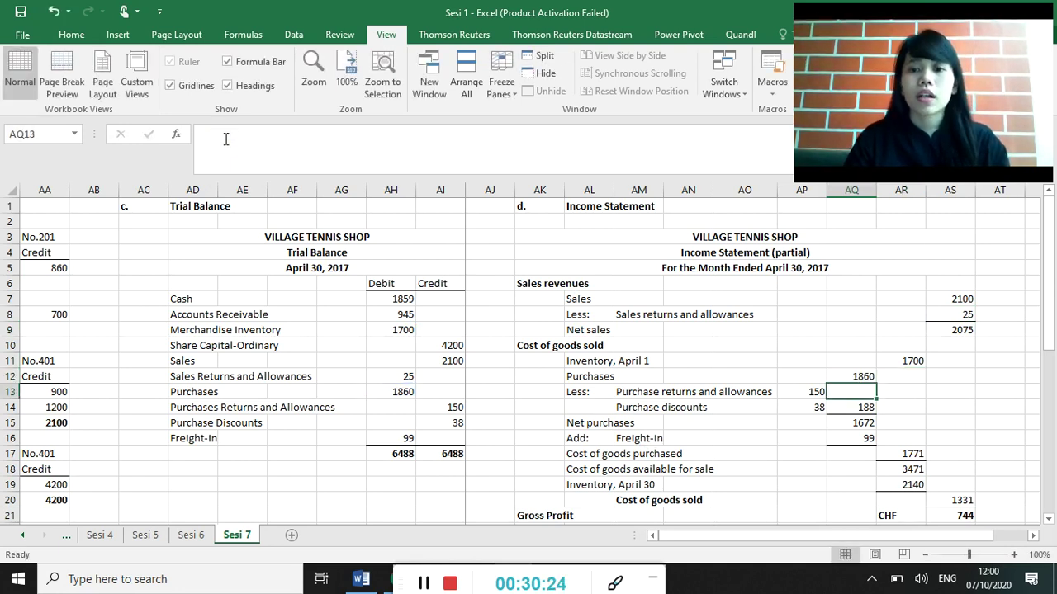
- Check the references behind Purchase returns and allowances, Purchase discounts and Freight-in in the income statement
{"action": "left_click", "coordinate": [812, 393]}
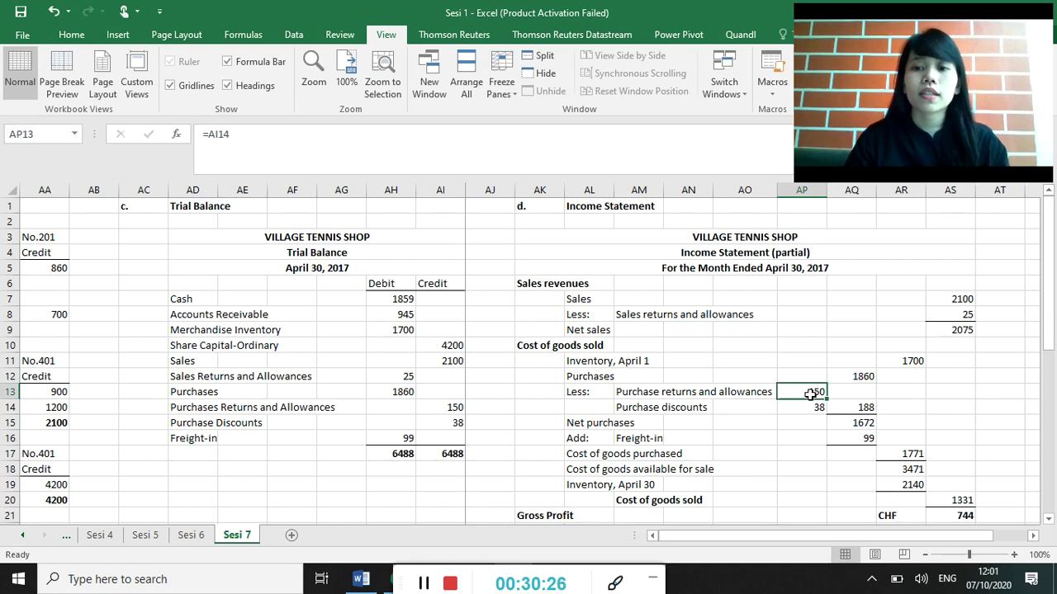
{"action": "left_click", "coordinate": [217, 134]}
{"action": "key", "text": "Return"}
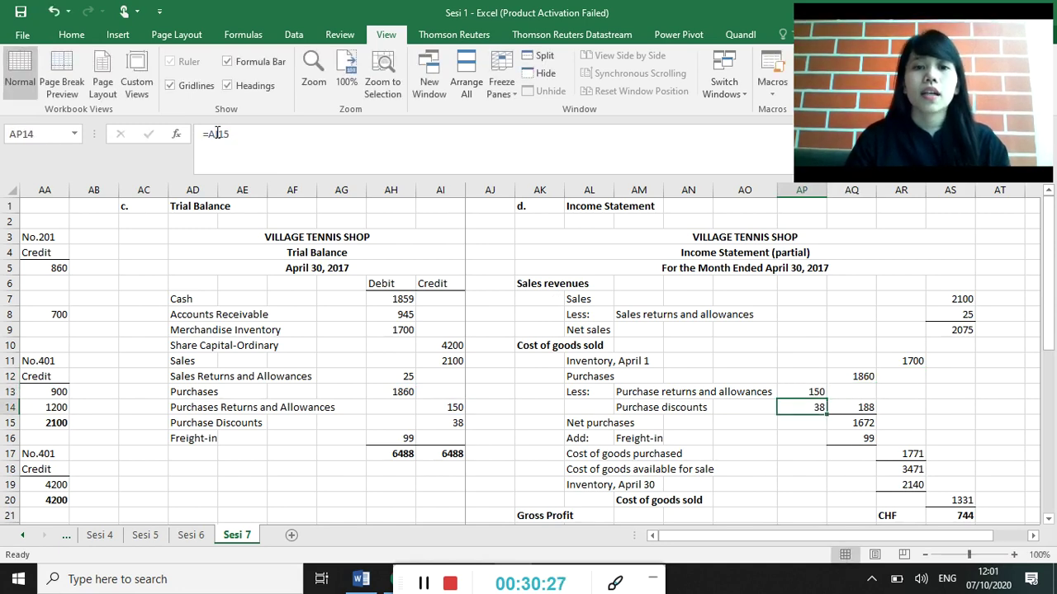
{"action": "left_click", "coordinate": [217, 134]}
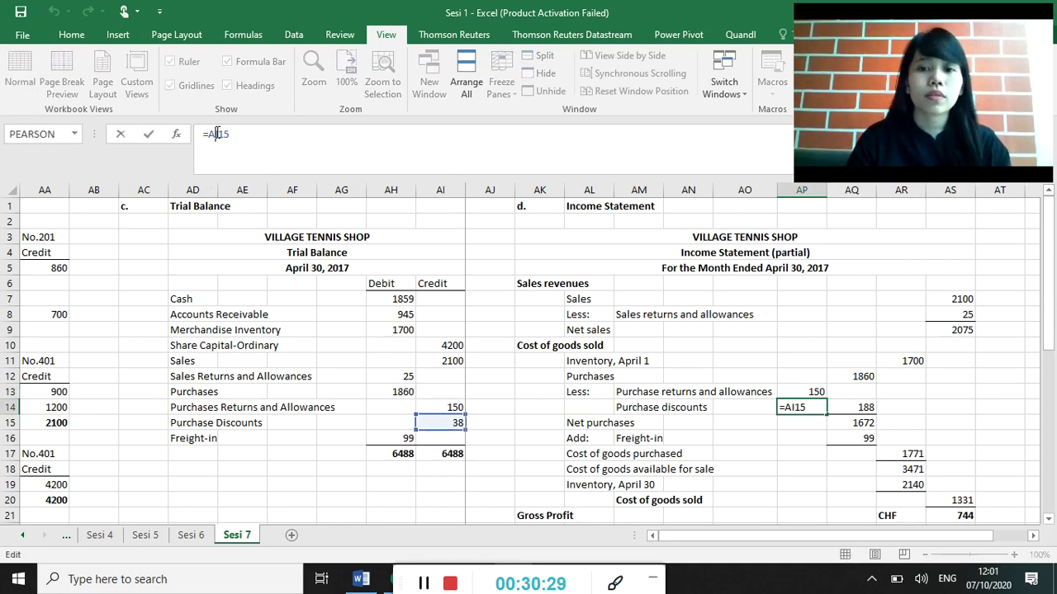
{"action": "key", "text": "Return"}
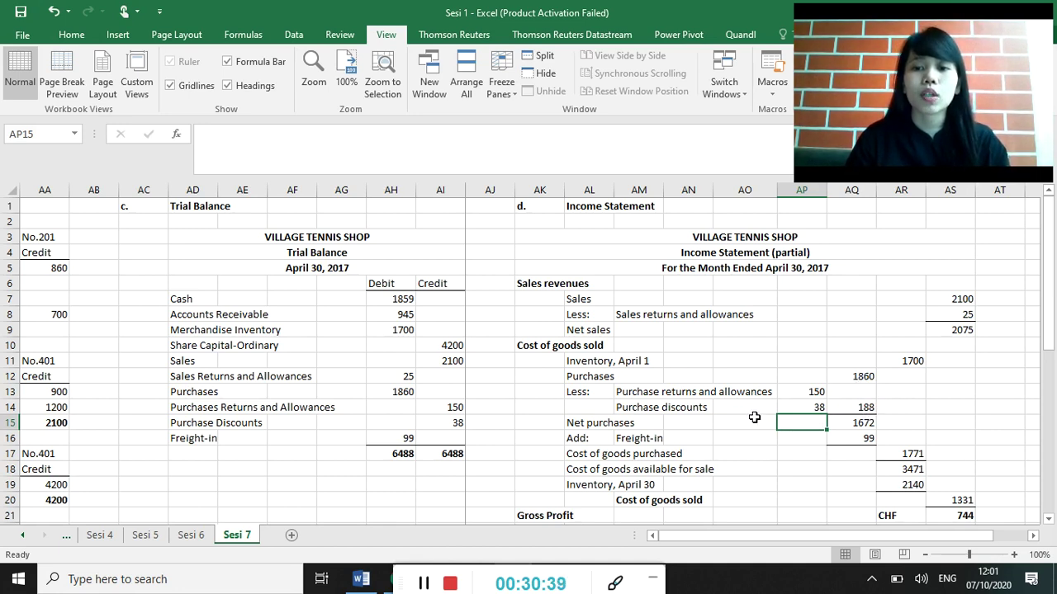
{"action": "left_click", "coordinate": [864, 439]}
{"action": "left_click", "coordinate": [221, 133]}
{"action": "key", "text": "Return"}
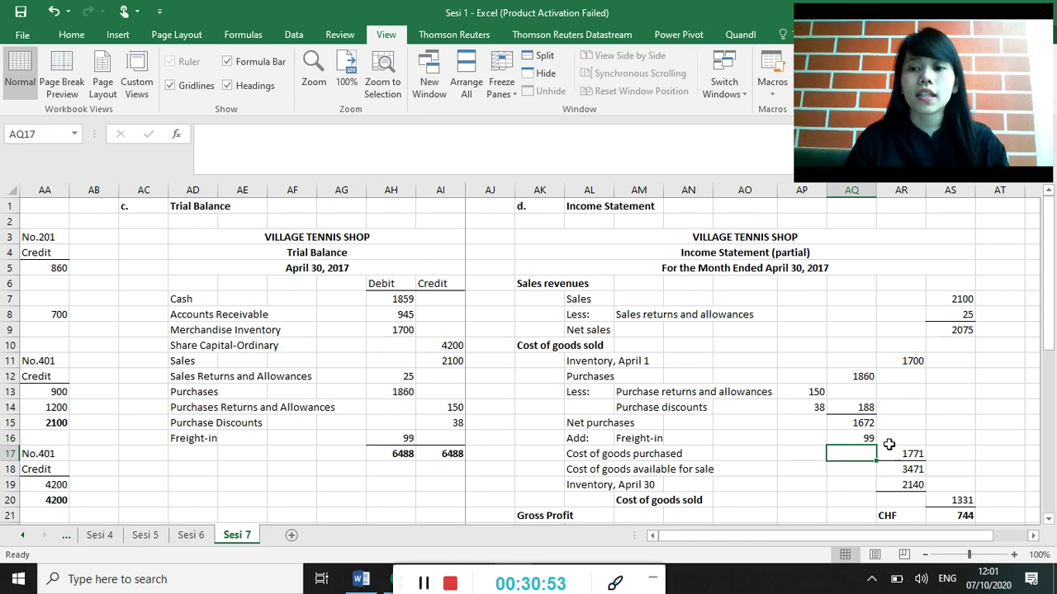
- Check the formulas for Cost of goods purchased and Cost of goods available for sale, and the April 30 inventory entry
{"action": "left_click", "coordinate": [908, 456]}
{"action": "left_click", "coordinate": [234, 136]}
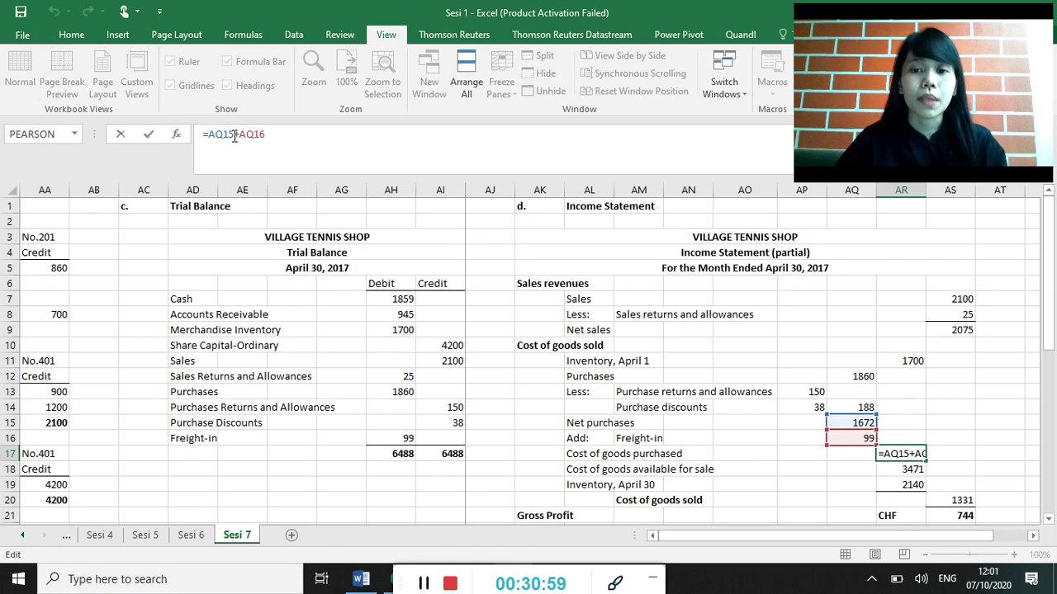
{"action": "key", "text": "Return"}
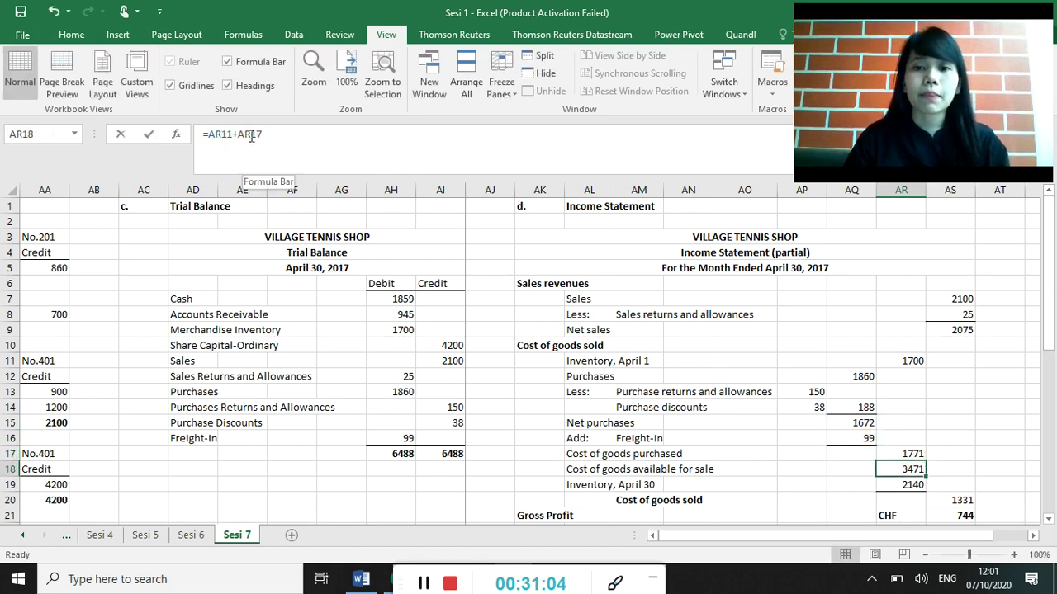
{"action": "left_click", "coordinate": [252, 136]}
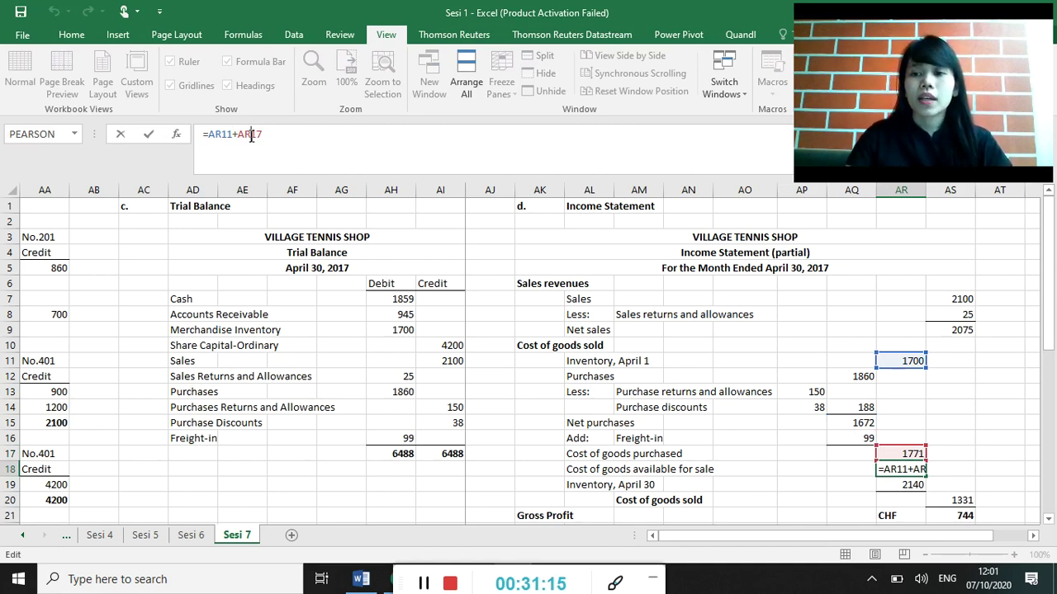
{"action": "key", "text": "Return"}
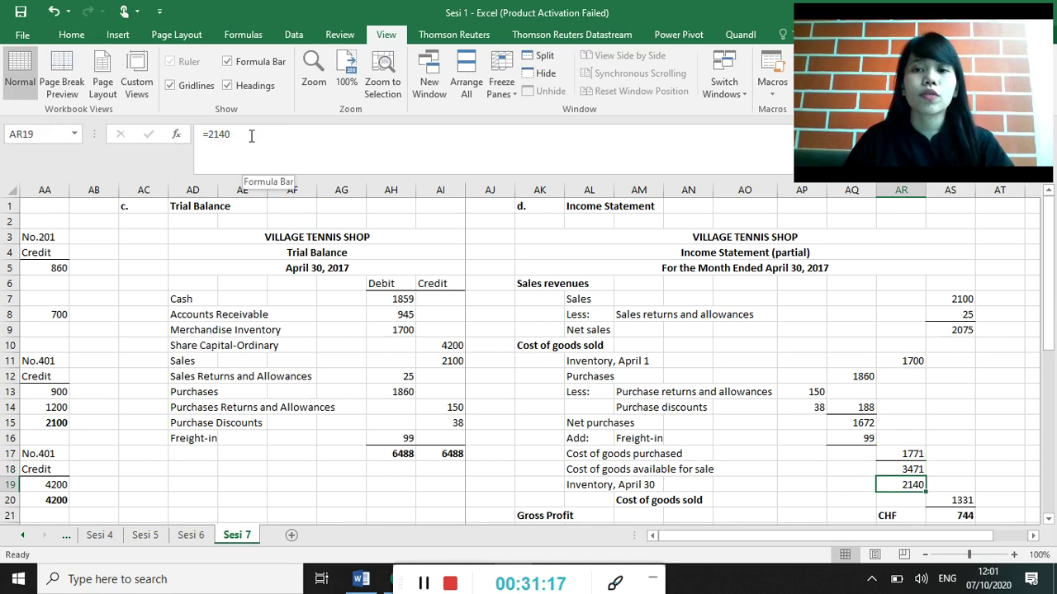
- Check which cells the Cost of goods sold and Gross Profit formulas subtract
{"action": "left_click", "coordinate": [951, 499]}
{"action": "left_click", "coordinate": [224, 133]}
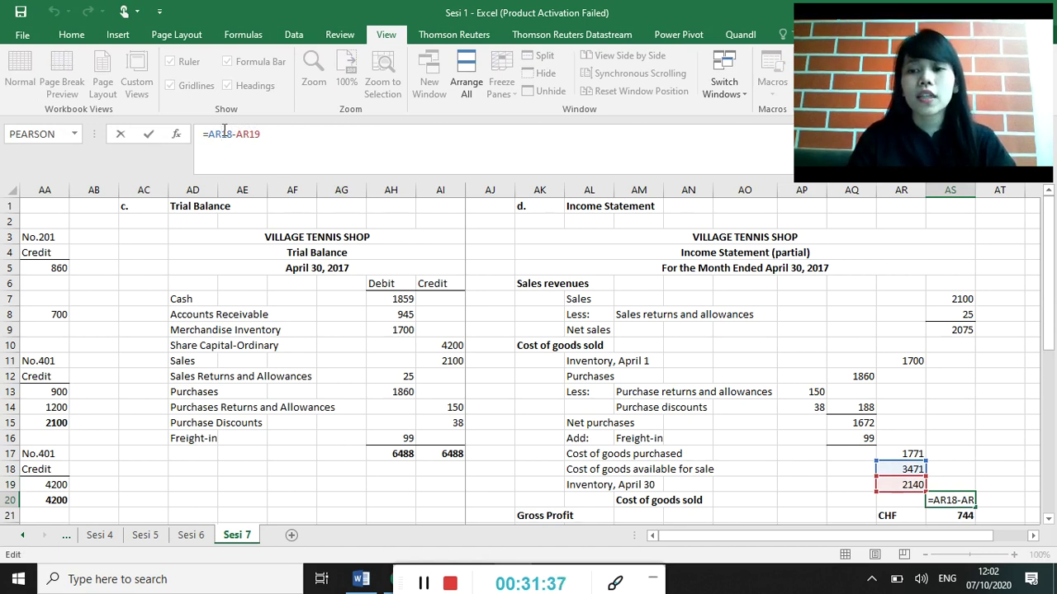
{"action": "key", "text": "Return"}
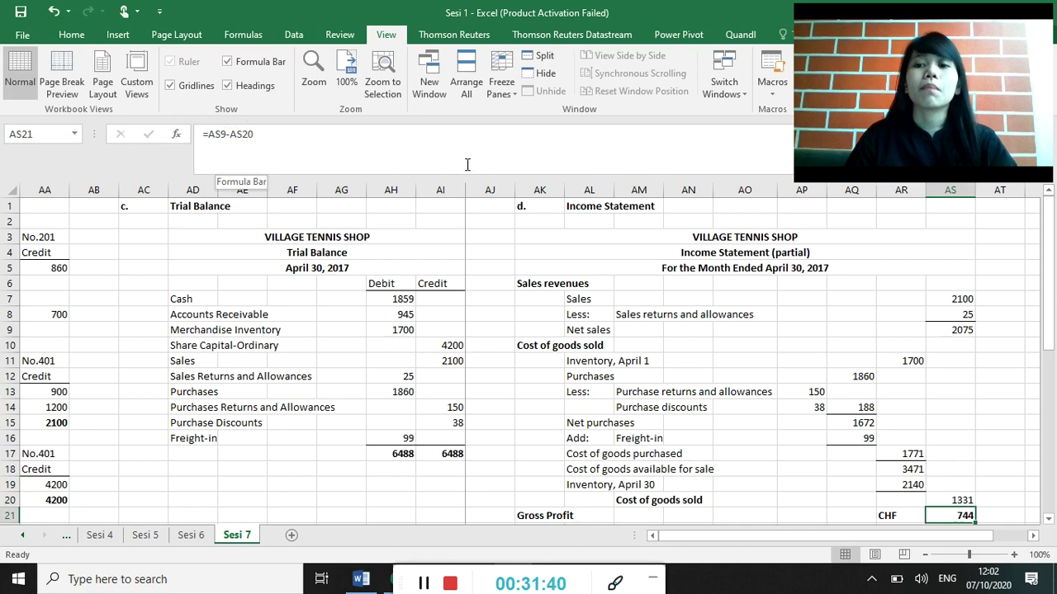
{"action": "left_click", "coordinate": [238, 134]}
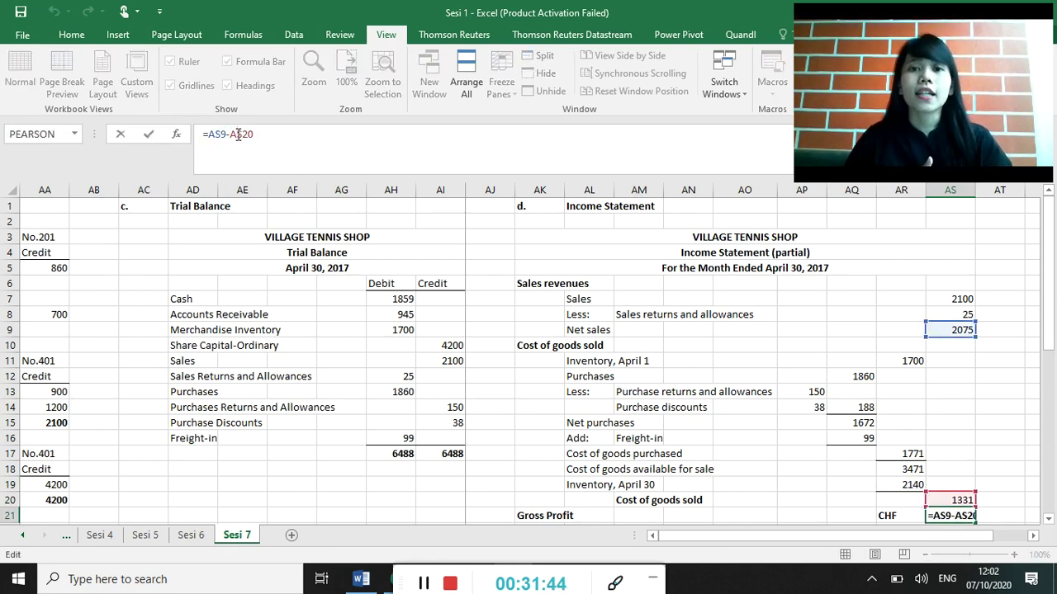